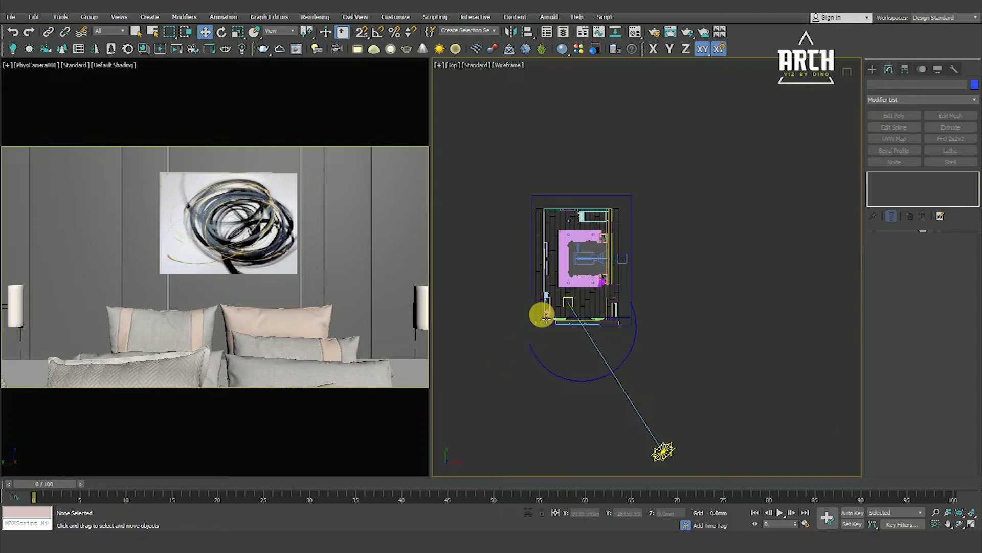
# Step: Select the camera and its target and inspect them in a front view
pyautogui.scroll(2, 545, 294)
pyautogui.scroll(2, 552, 301)
pyautogui.scroll(-3, 554, 303)
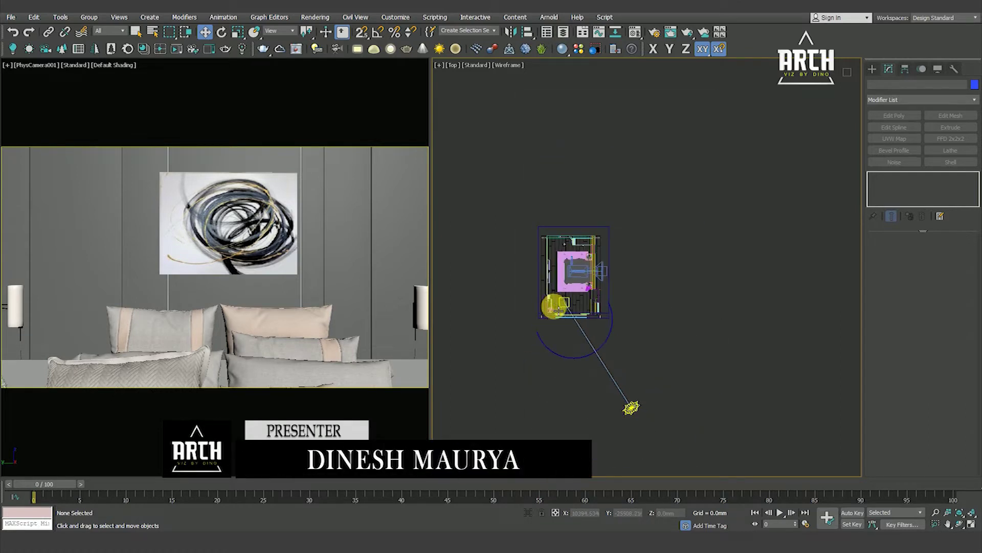
pyautogui.scroll(2, 567, 322)
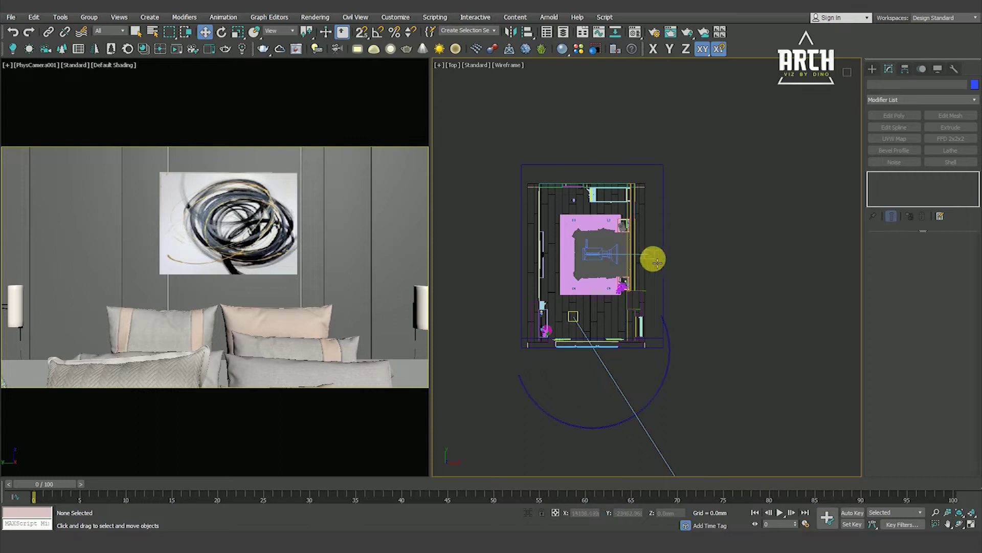
pyautogui.click(650, 254)
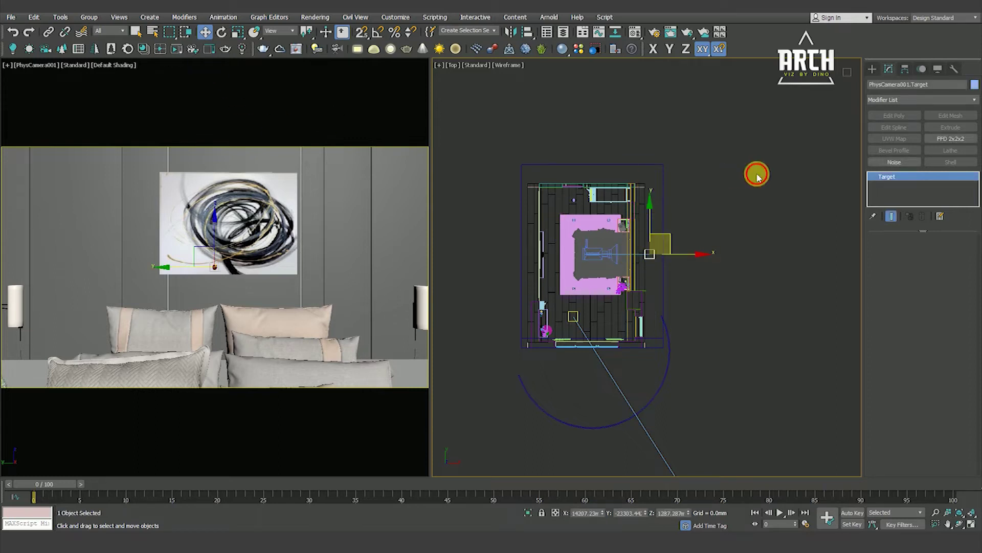
pyautogui.click(650, 254)
pyautogui.press('f')
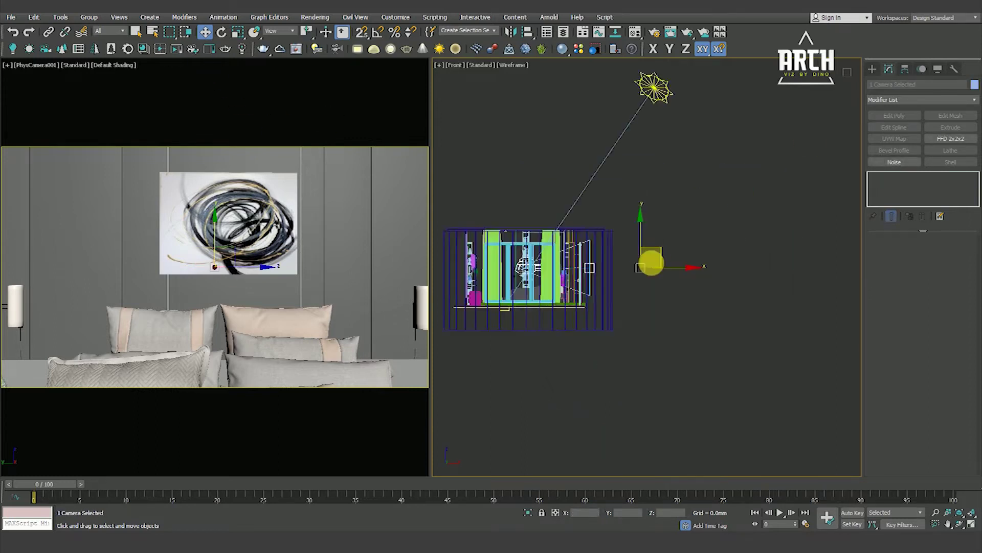
pyautogui.click(659, 334)
# Step: Check the camera's height, then return the right viewport to top view
pyautogui.scroll(1, 593, 267)
pyautogui.scroll(1, 595, 268)
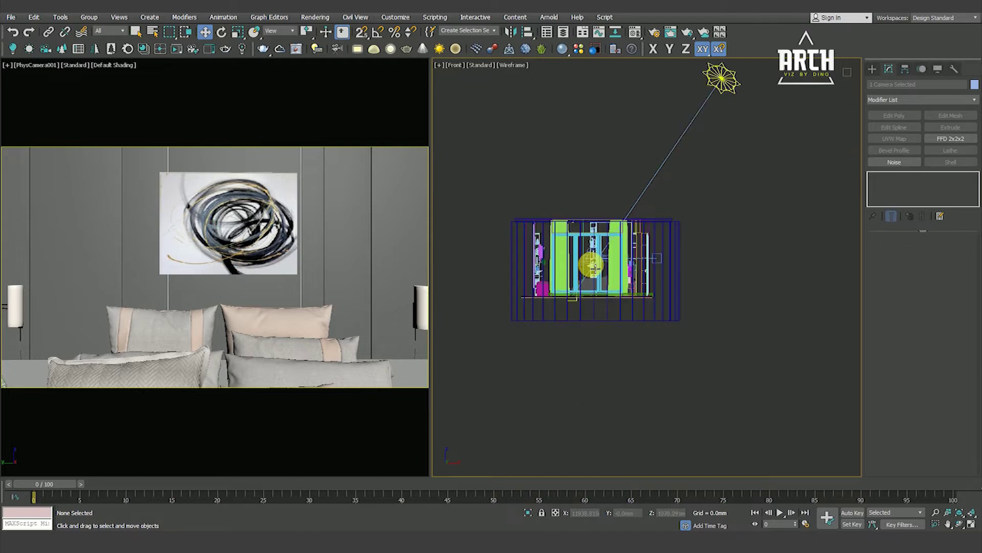
pyautogui.scroll(1, 594, 261)
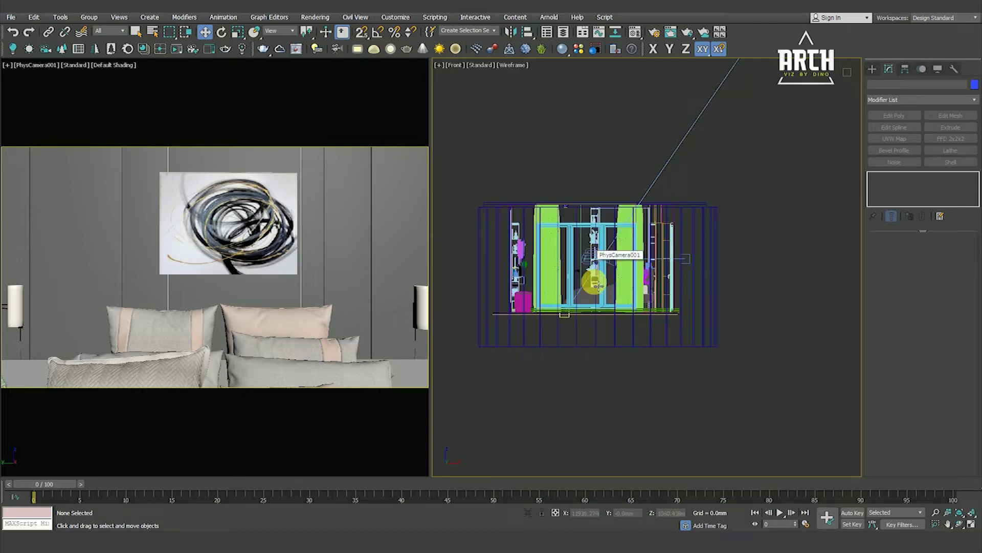
pyautogui.click(589, 256)
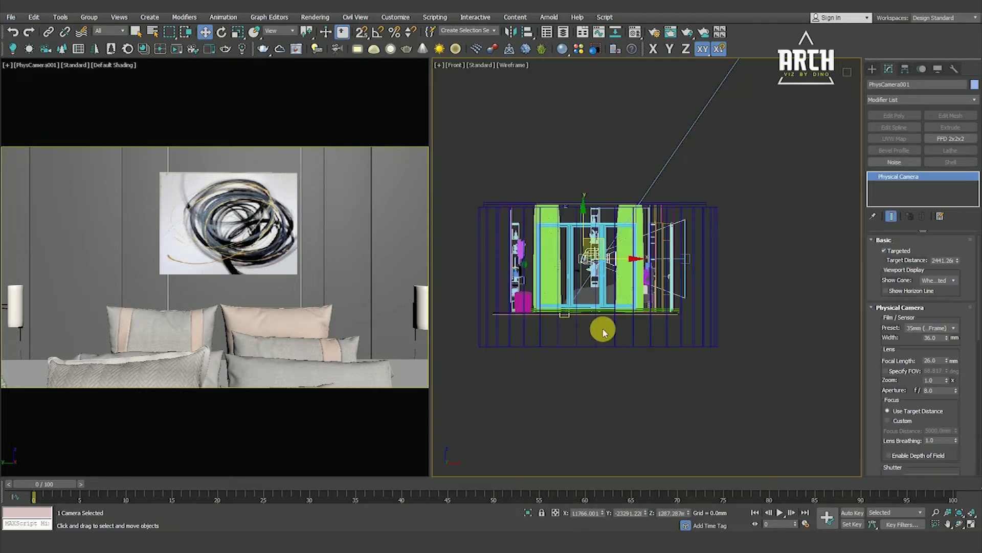
pyautogui.press('t')
pyautogui.moveTo(605, 256); pyautogui.dragTo(608, 256, button='middle')
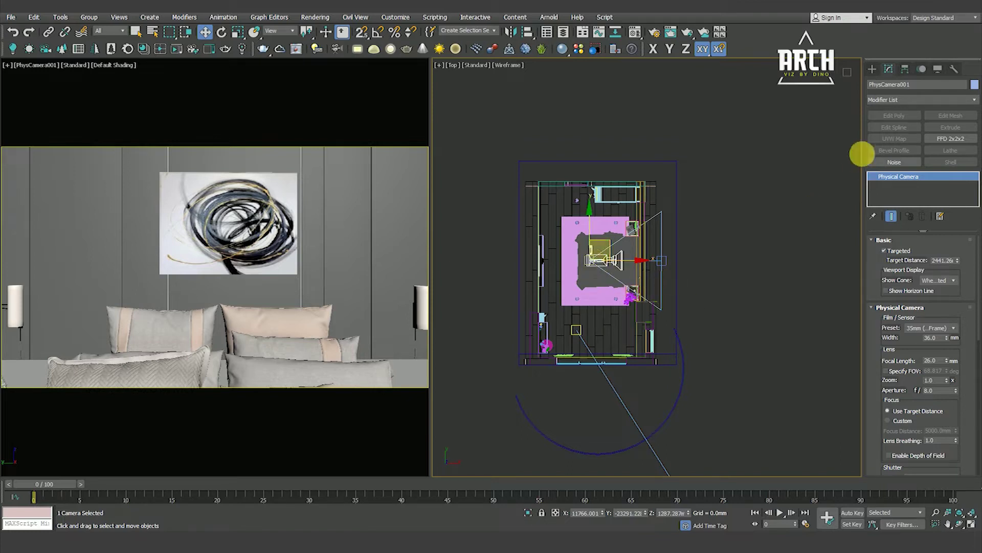
# Step: Add CoronaCameraMod to PhysCamera001 with Camera Projection override set to Spherical
pyautogui.click(665, 261)
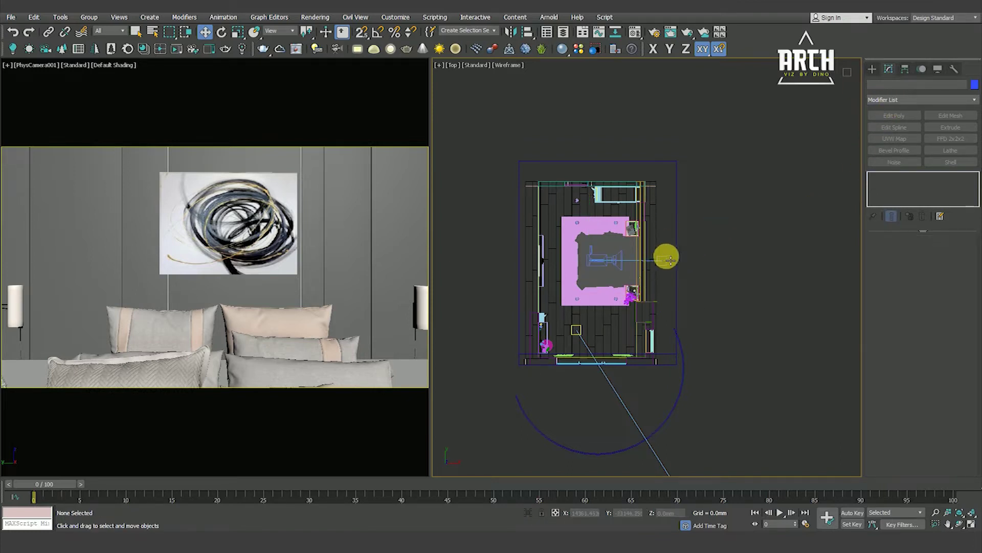
pyautogui.rightClick(664, 255)
pyautogui.click(650, 243)
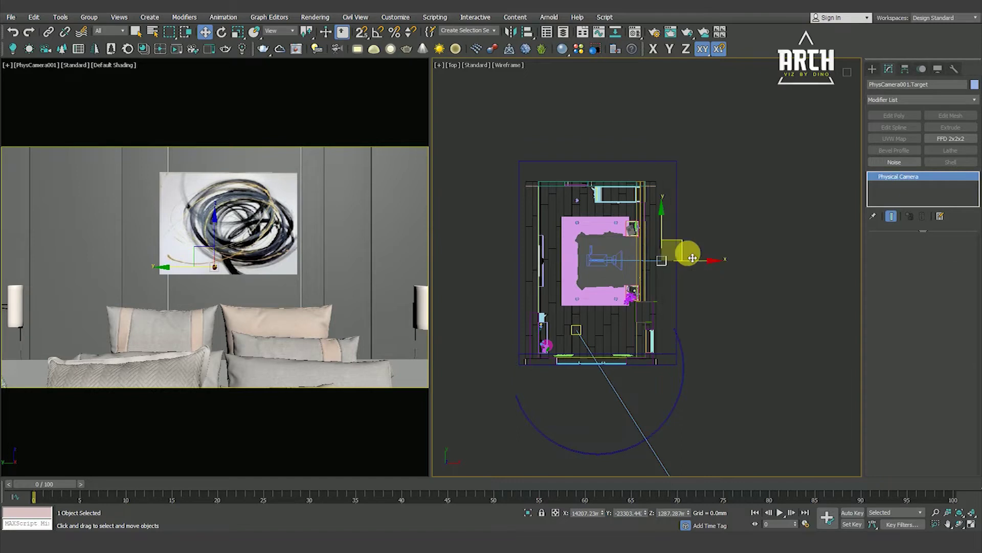
pyautogui.click(893, 100)
pyautogui.write('c')
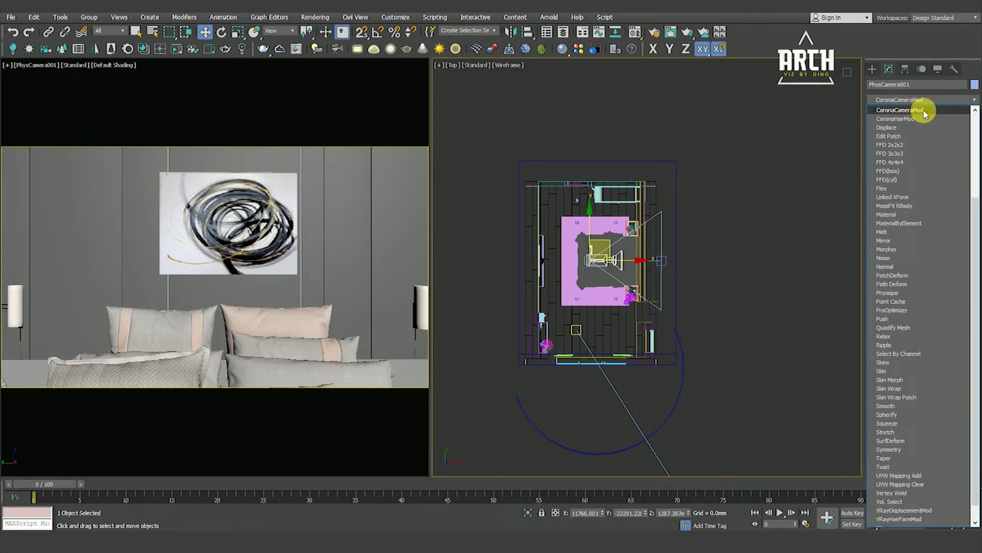
pyautogui.click(926, 110)
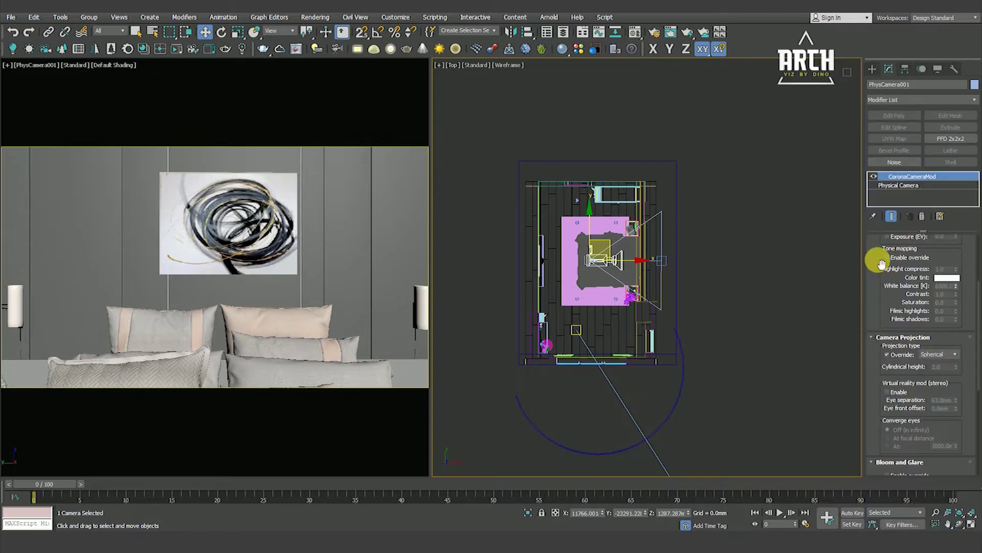
pyautogui.scroll(-2, 877, 299)
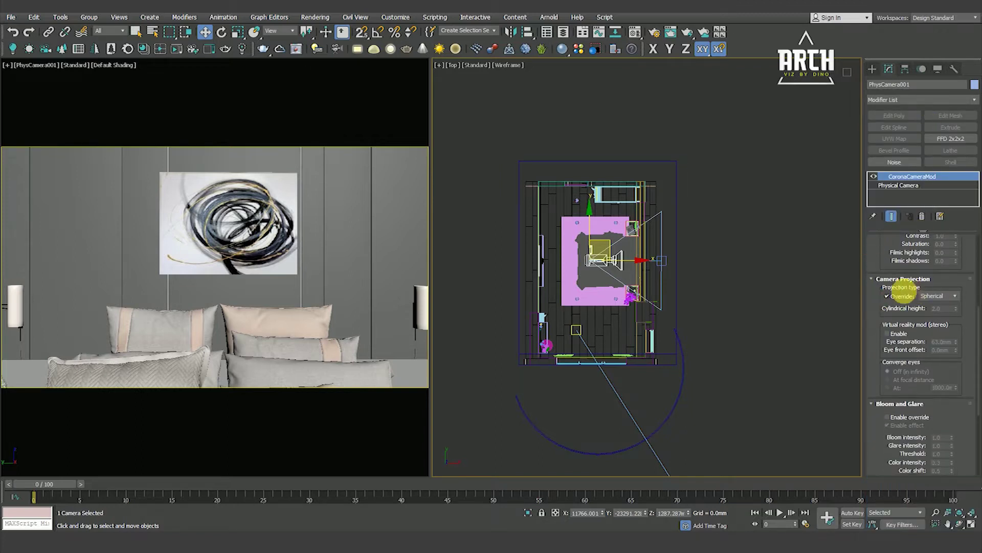
pyautogui.click(899, 296)
pyautogui.click(935, 296)
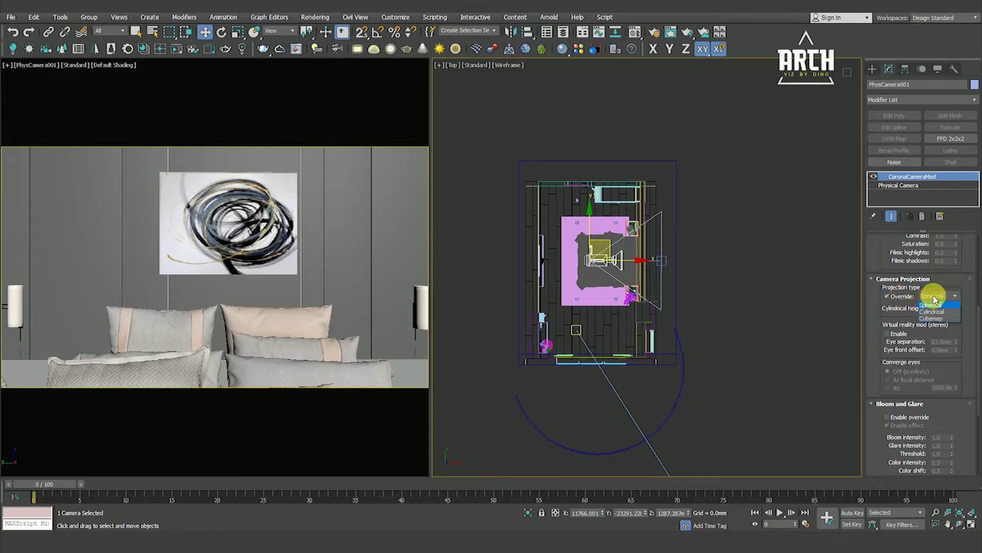
pyautogui.click(939, 308)
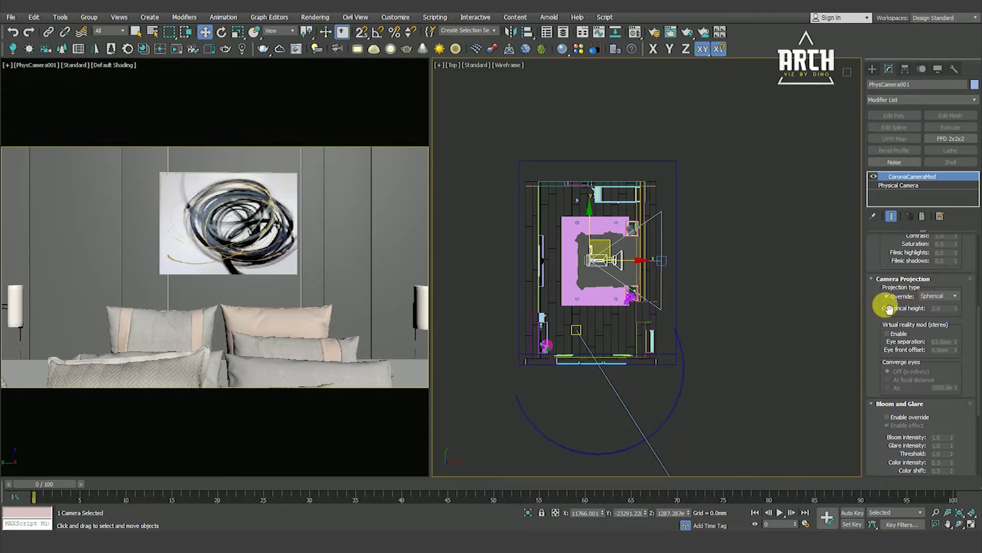
pyautogui.click(738, 270)
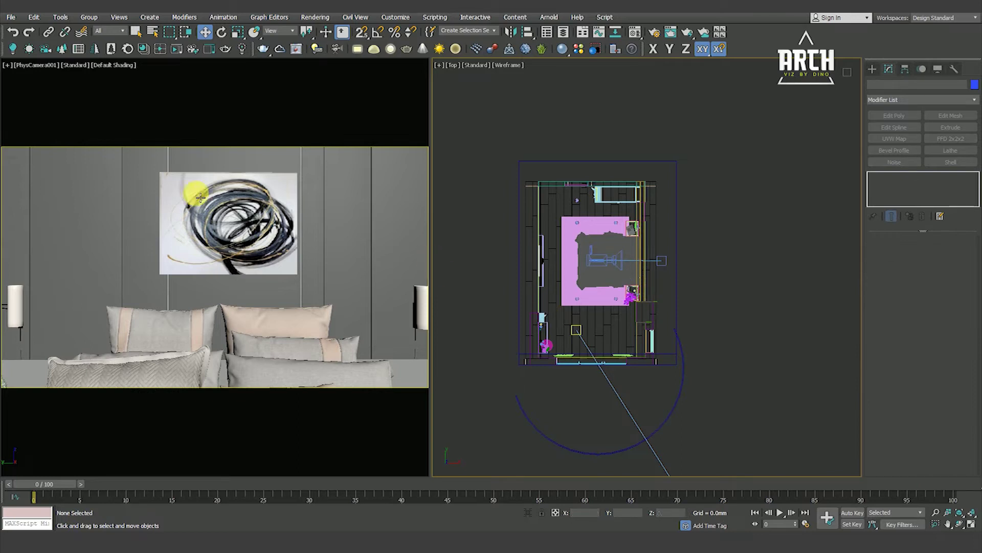
# Step: Open Render Setup, reposition its window, and switch Output Size to Custom
pyautogui.click(315, 18)
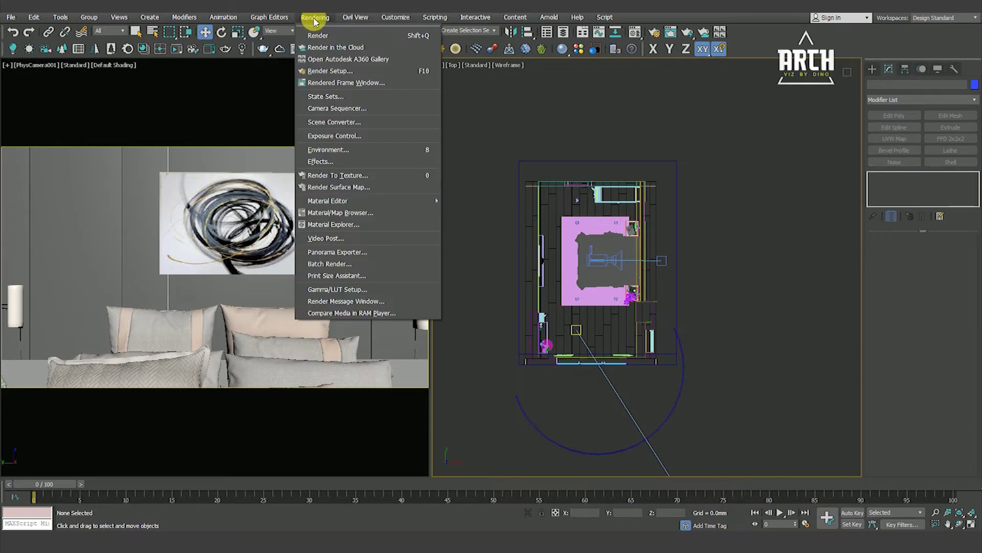
pyautogui.click(324, 72)
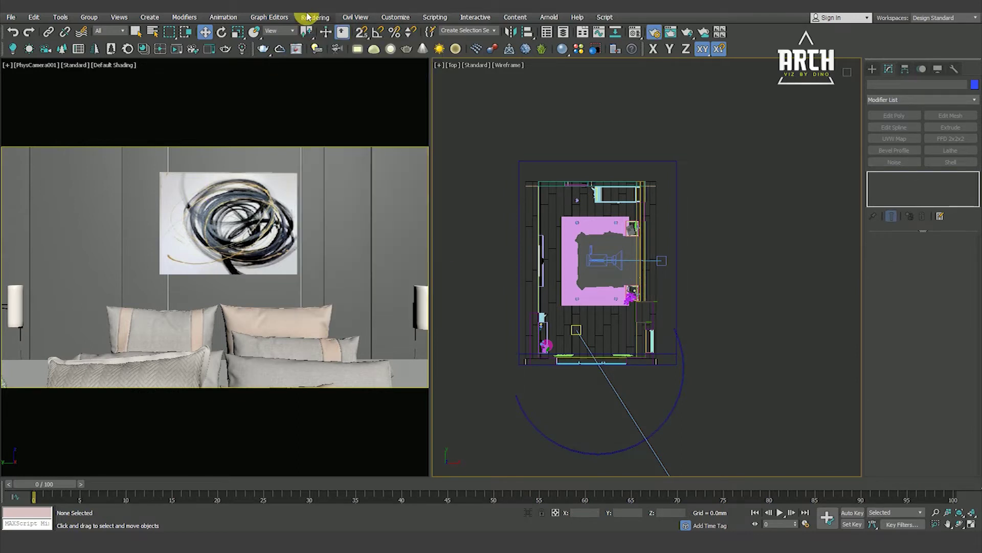
pyautogui.moveTo(739, 81)
pyautogui.mouseDown()
pyautogui.moveTo(675, 53)
pyautogui.moveTo(688, 60)
pyautogui.mouseUp()
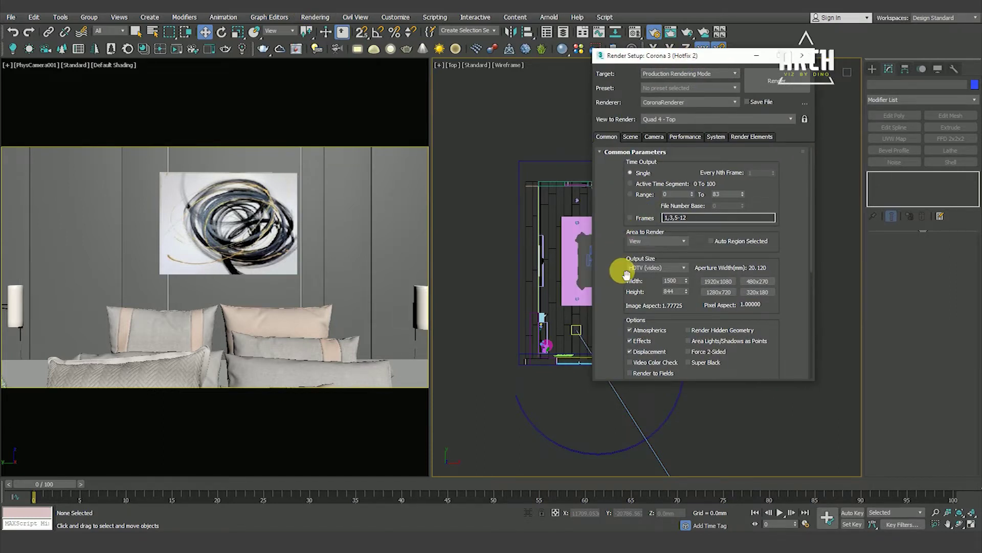
pyautogui.moveTo(623, 271)
pyautogui.mouseDown()
pyautogui.moveTo(620, 234)
pyautogui.moveTo(651, 271)
pyautogui.mouseUp()
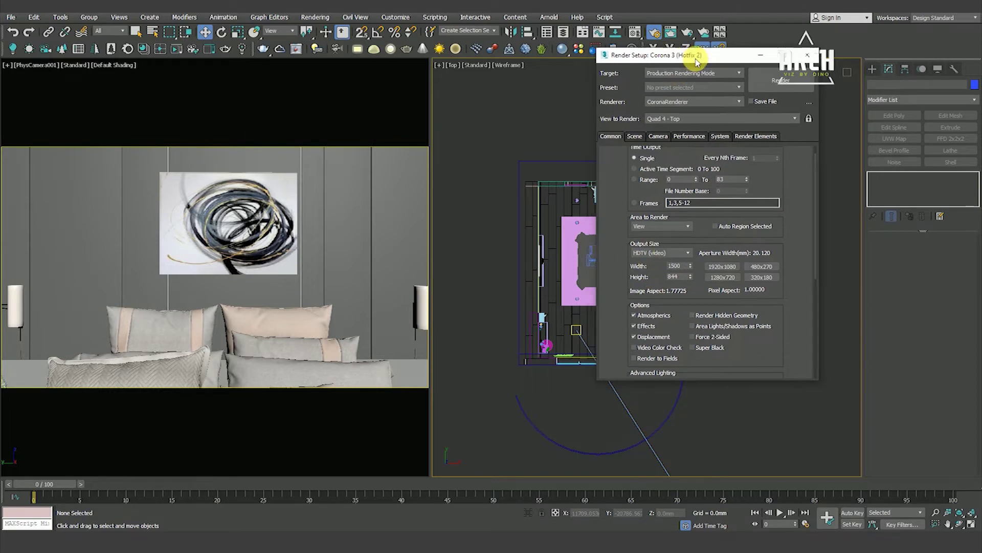
pyautogui.moveTo(685, 55); pyautogui.dragTo(735, 59)
pyautogui.click(706, 257)
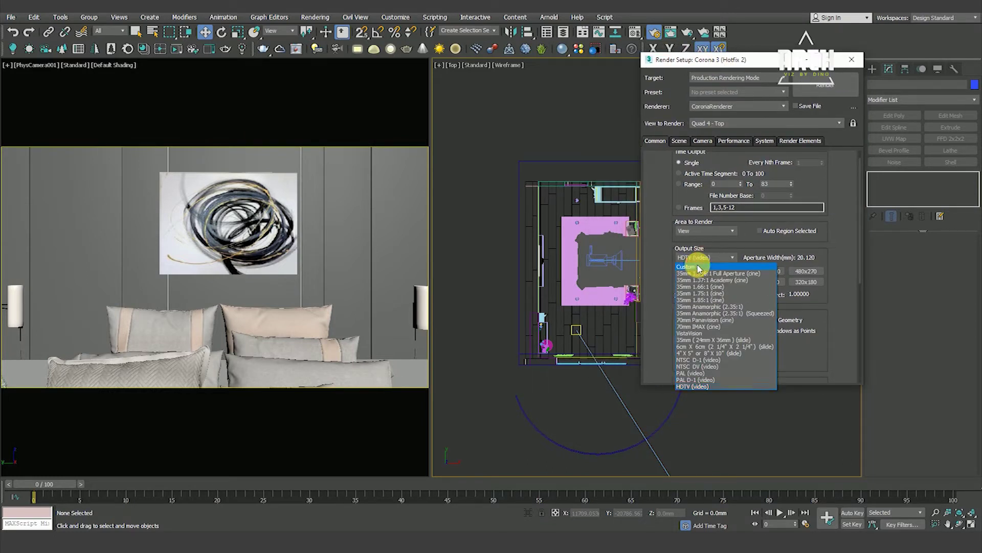
pyautogui.click(687, 263)
pyautogui.moveTo(677, 267); pyautogui.dragTo(666, 278)
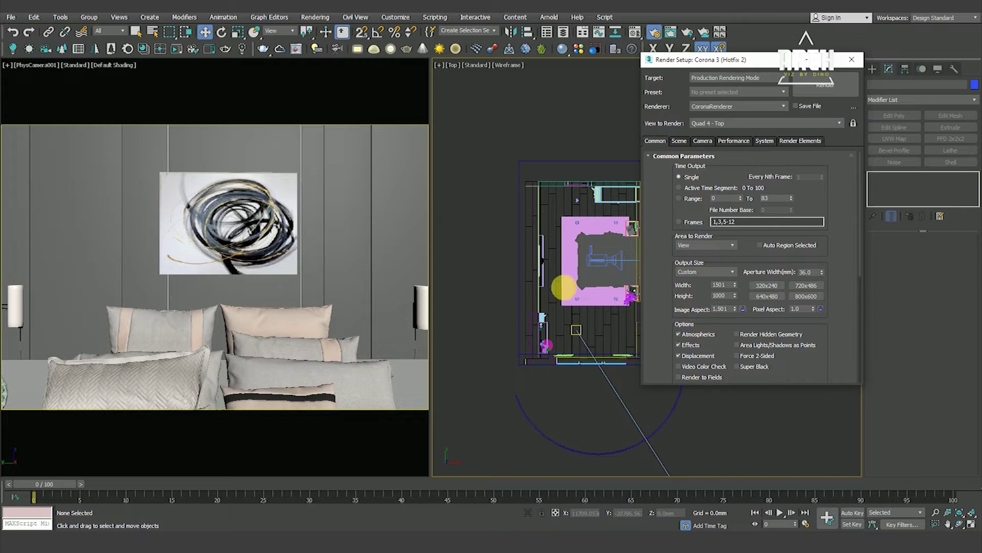
# Step: Set the output width to 2000 for a 2000 × 1000, 2.0 aspect image
pyautogui.doubleClick(722, 284)
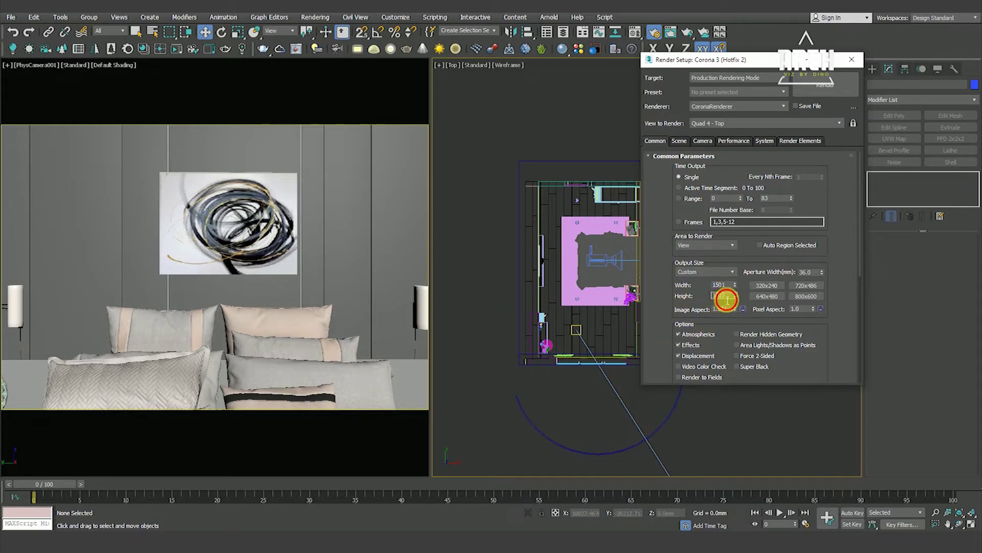
pyautogui.write('1000')
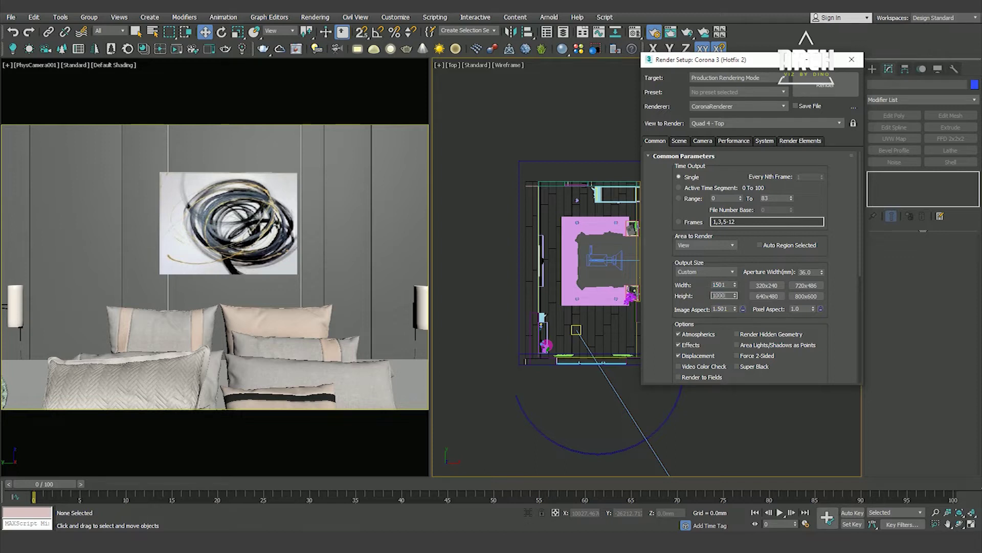
pyautogui.doubleClick(724, 285)
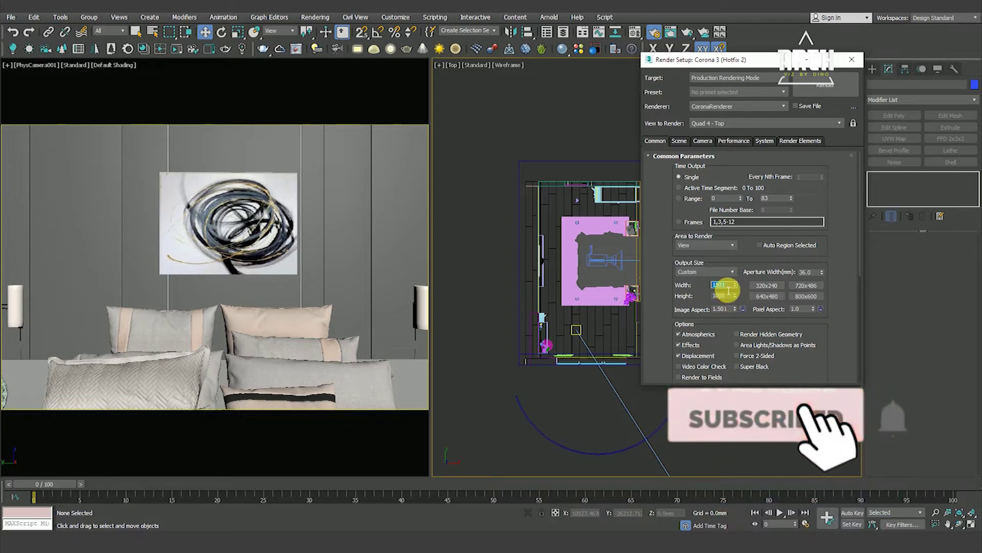
pyautogui.write('2000')
pyautogui.press('Return')
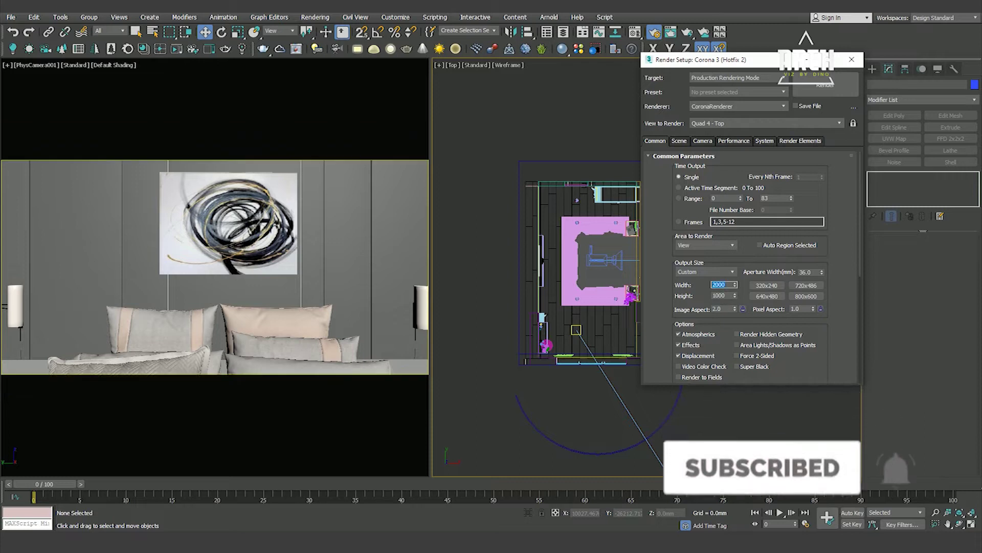
pyautogui.click(743, 309)
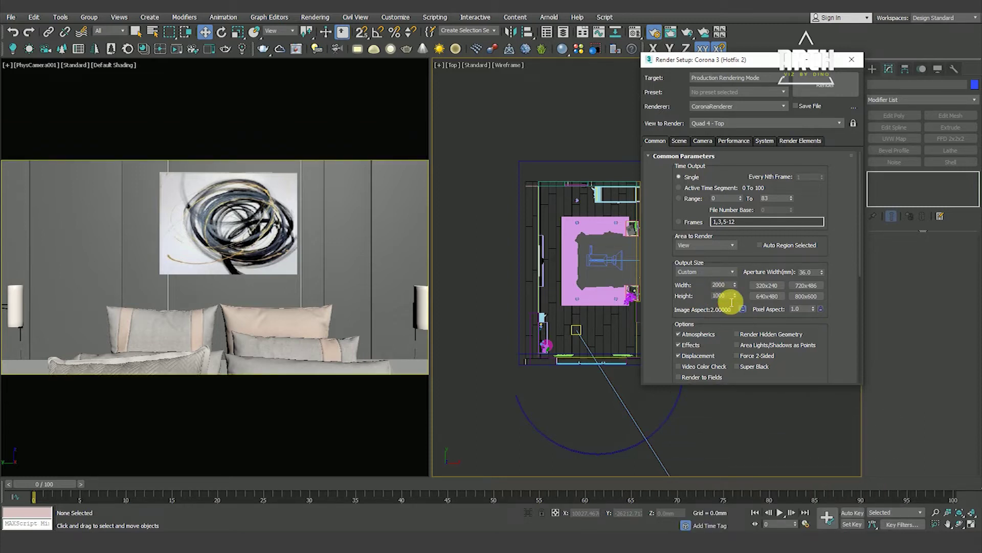
pyautogui.click(695, 290)
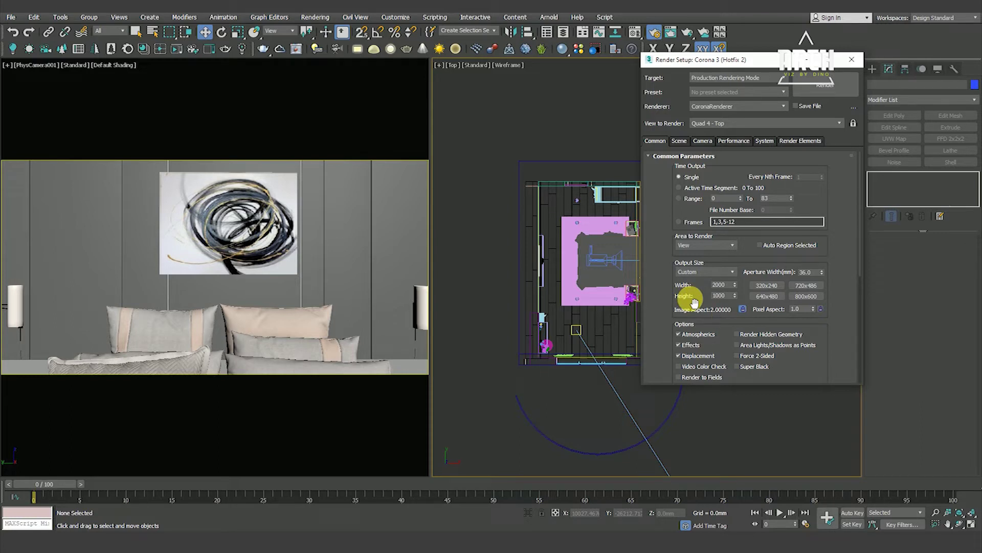
pyautogui.click(679, 141)
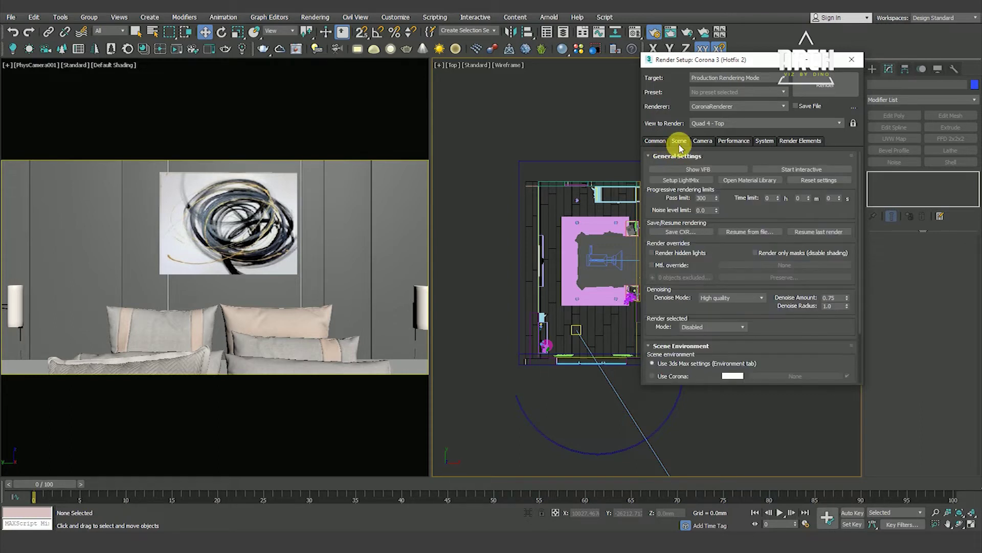
# Step: Lock rendering to the wireframe PhysCamera001 view and start a Corona interactive render
pyautogui.moveTo(565, 323); pyautogui.dragTo(553, 327, button='middle')
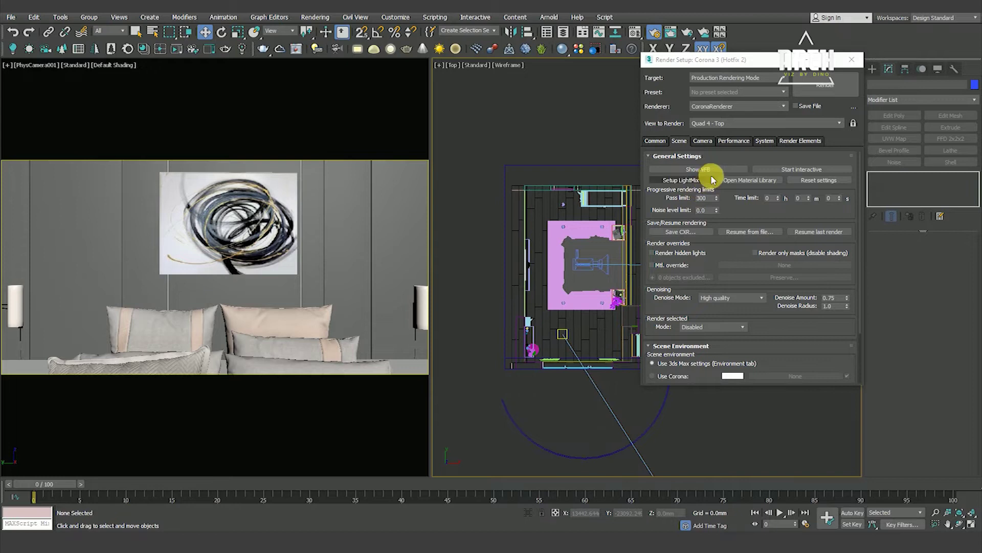
pyautogui.rightClick(299, 210)
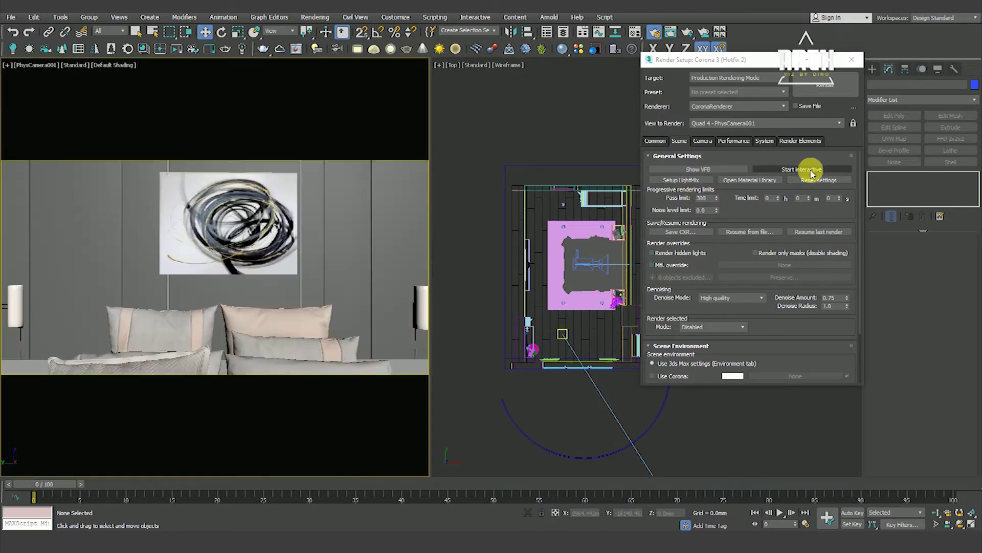
pyautogui.press('F3')
pyautogui.click(852, 123)
pyautogui.click(818, 169)
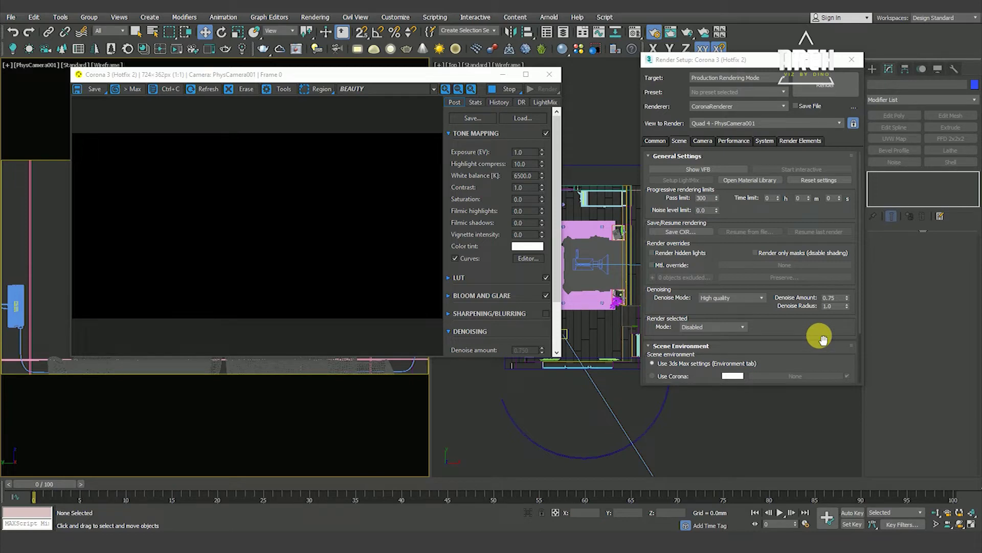
pyautogui.click(665, 142)
# Step: Verify output width 2000 and height 1000, then stop the interactive bedroom render
pyautogui.moveTo(664, 291); pyautogui.dragTo(664, 274)
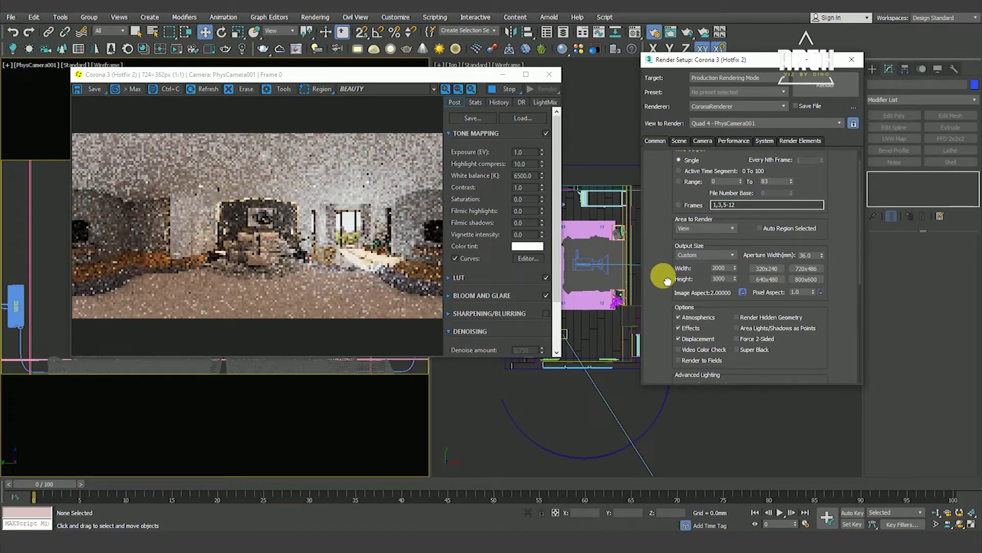
pyautogui.doubleClick(726, 277)
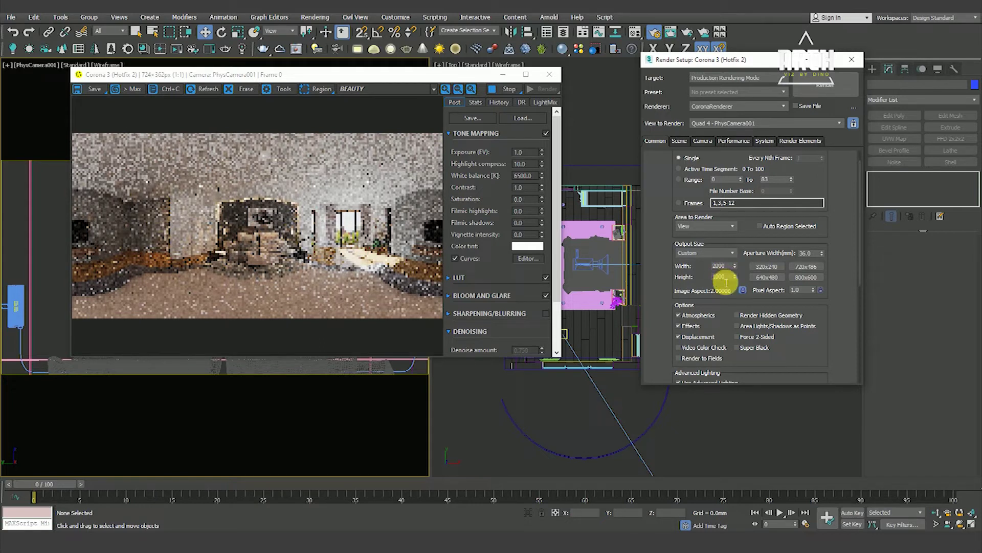
pyautogui.doubleClick(726, 267)
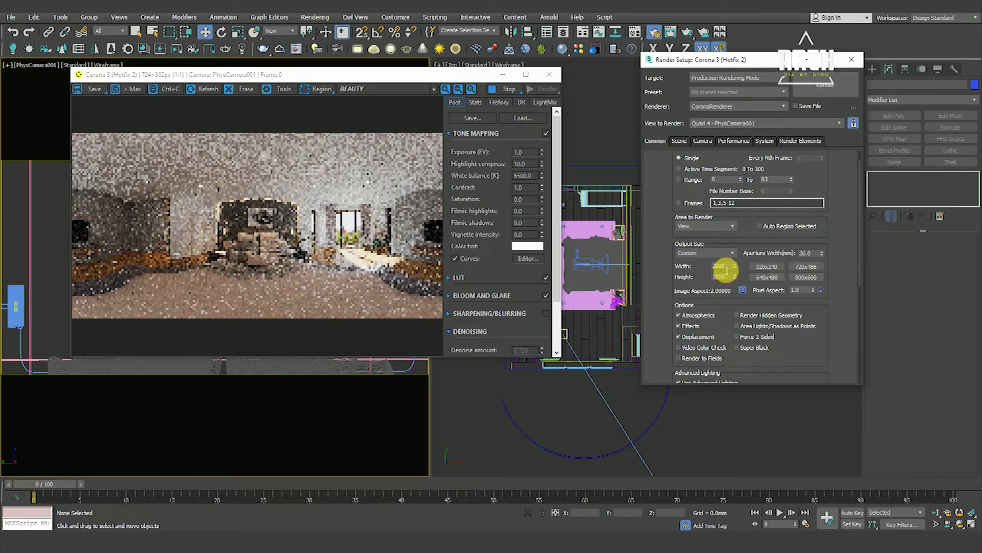
pyautogui.doubleClick(729, 278)
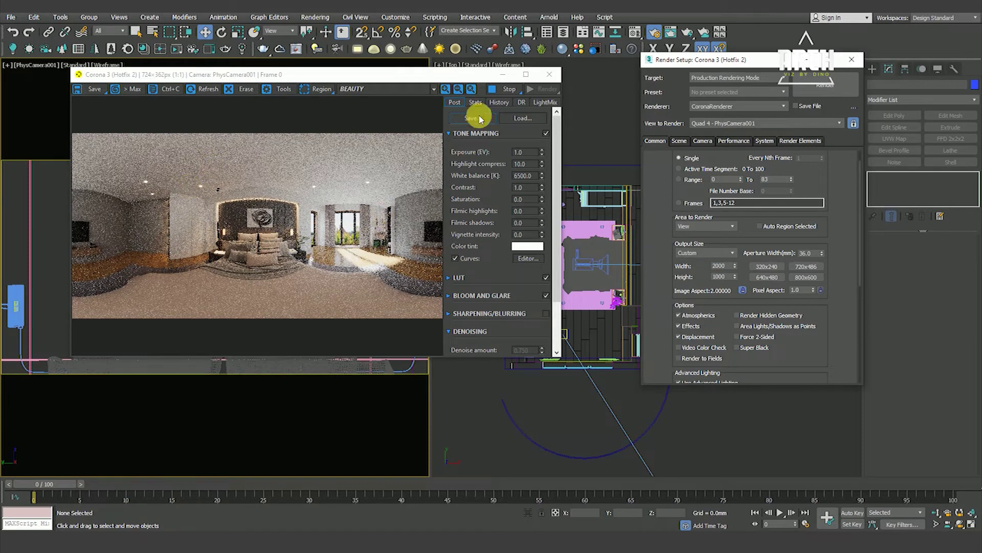
pyautogui.click(507, 89)
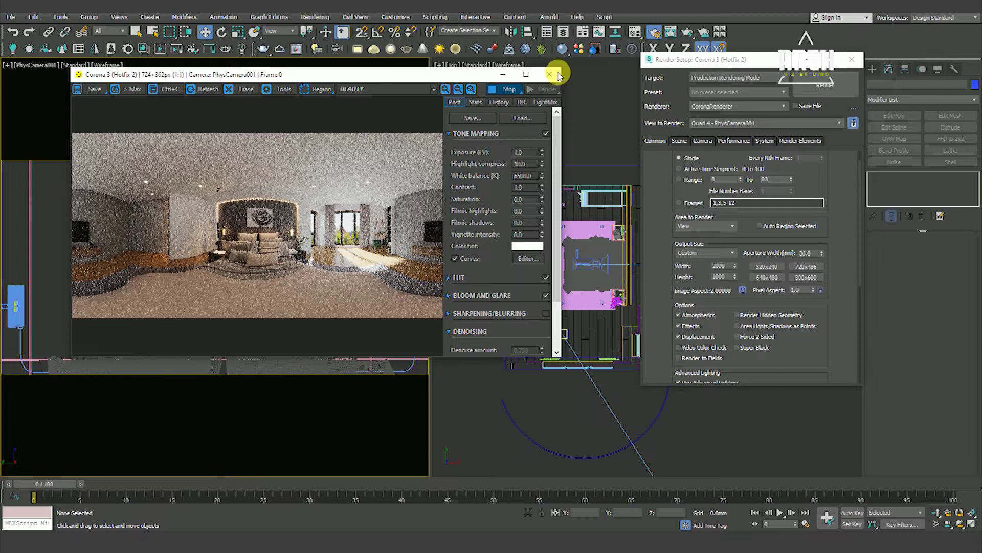
# Step: Close the frame buffer, Render Setup and the Corona error messages
pyautogui.click(551, 75)
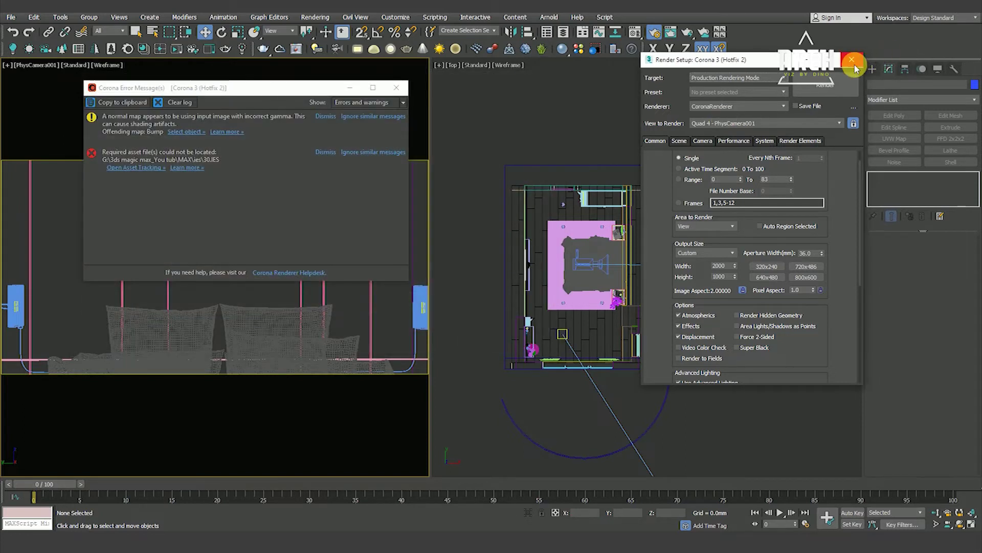
pyautogui.click(852, 60)
pyautogui.click(378, 117)
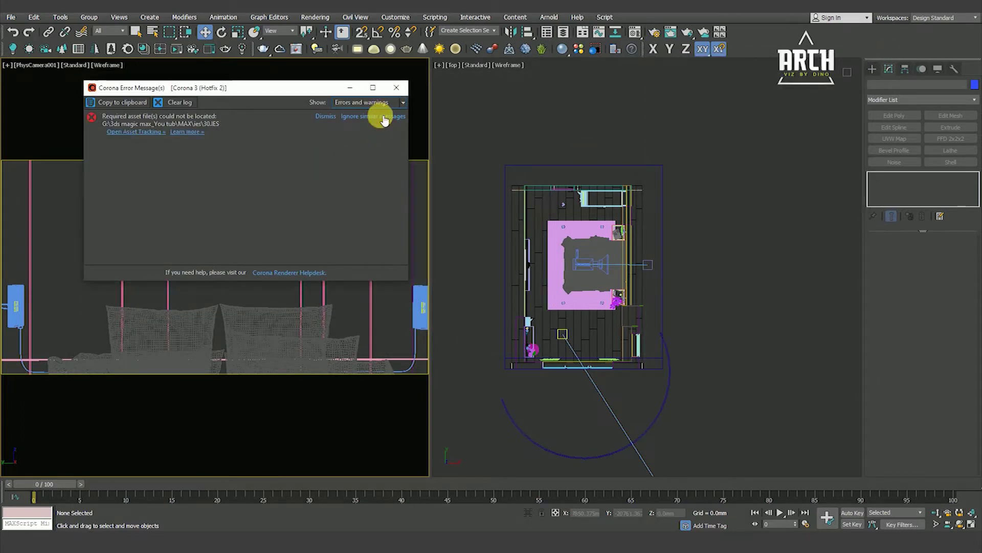
pyautogui.click(398, 89)
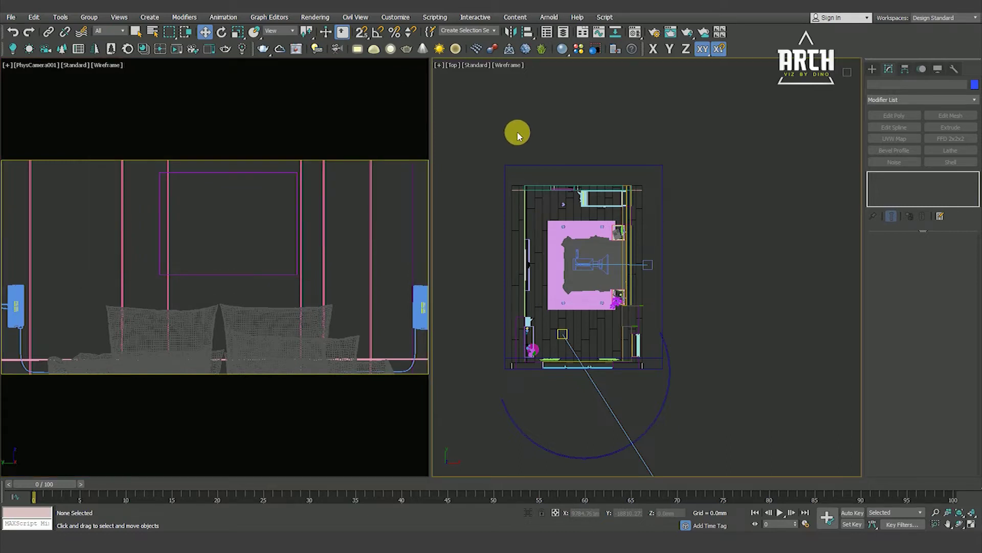
# Step: Select and deselect the camera and its target in the top view to check them
pyautogui.moveTo(490, 253); pyautogui.dragTo(498, 255, button='middle')
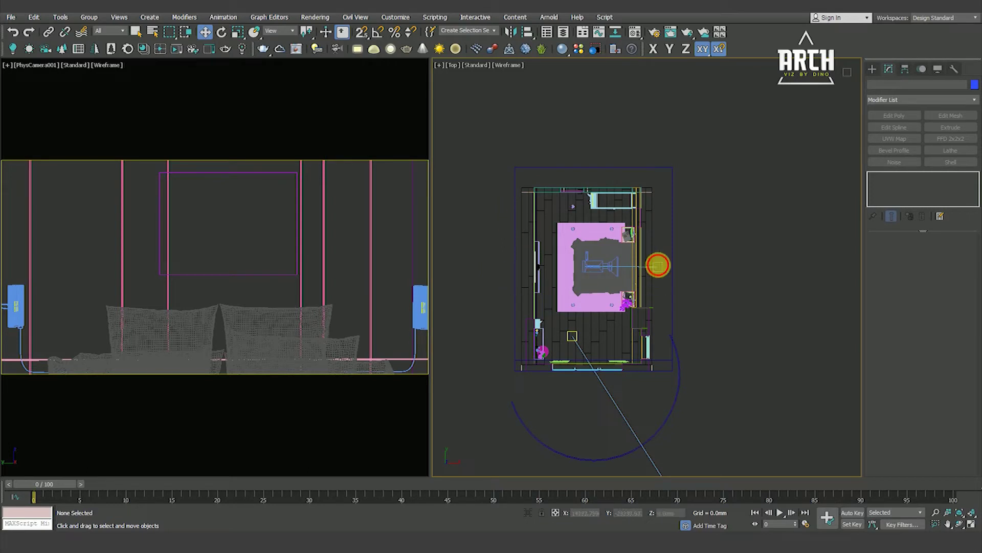
pyautogui.click(658, 267)
pyautogui.click(713, 295)
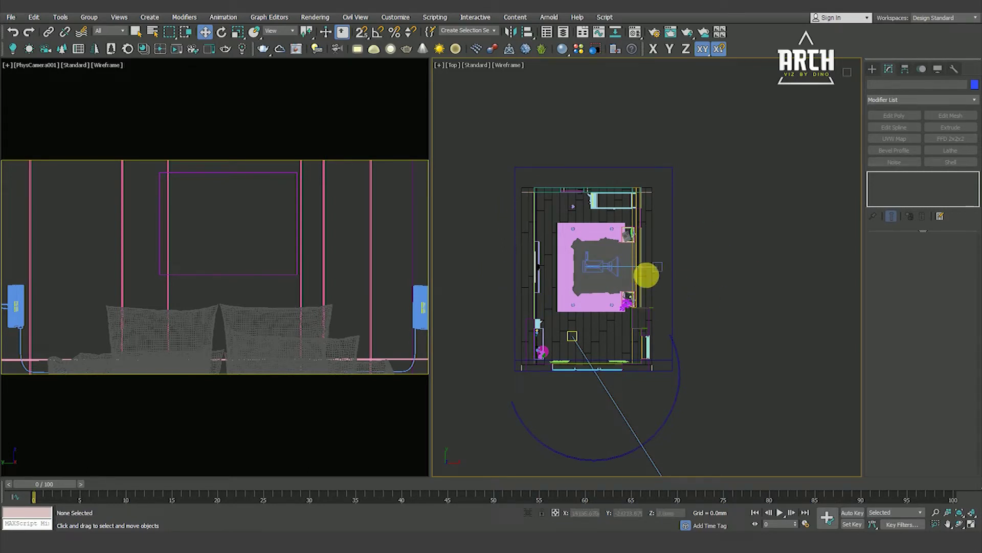
pyautogui.click(665, 272)
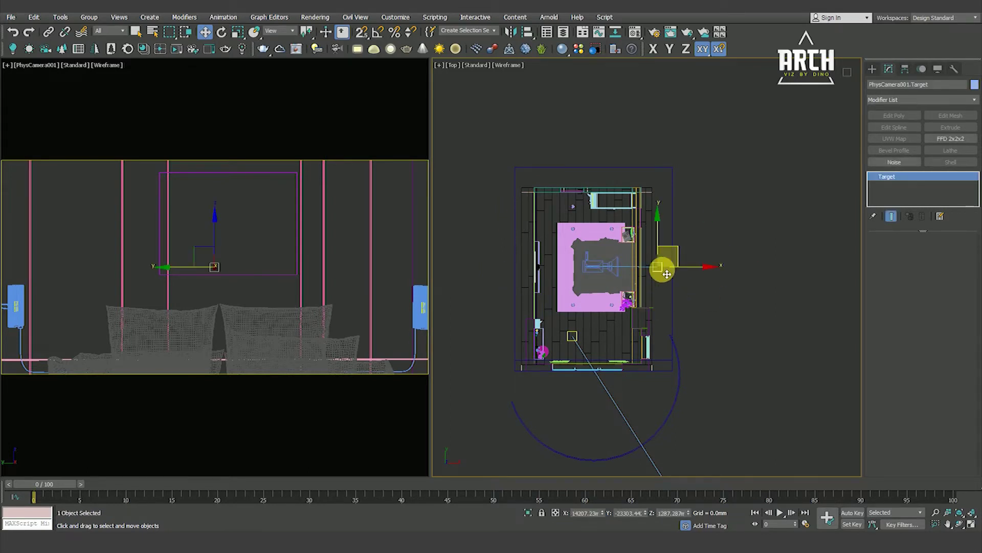
pyautogui.click(708, 301)
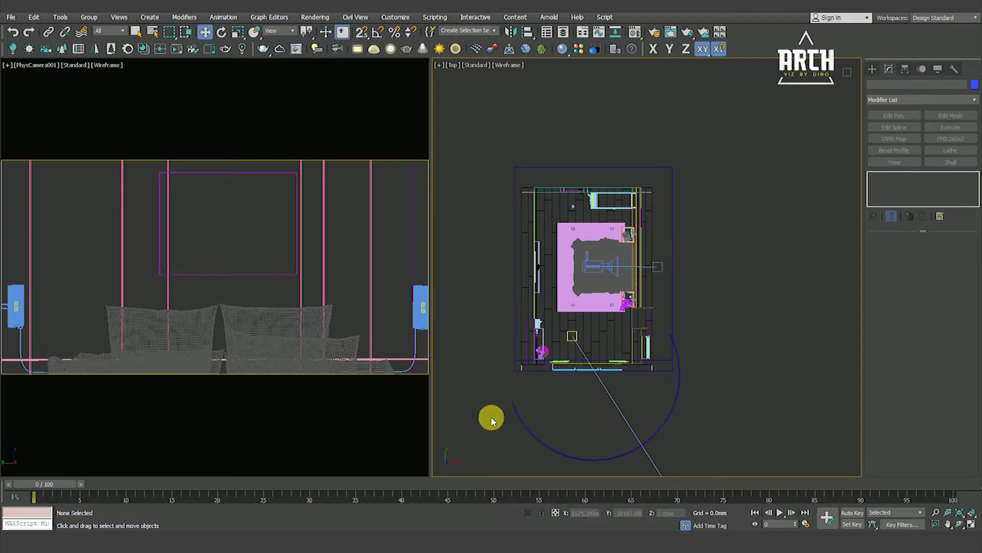
pyautogui.scroll(3, 573, 274)
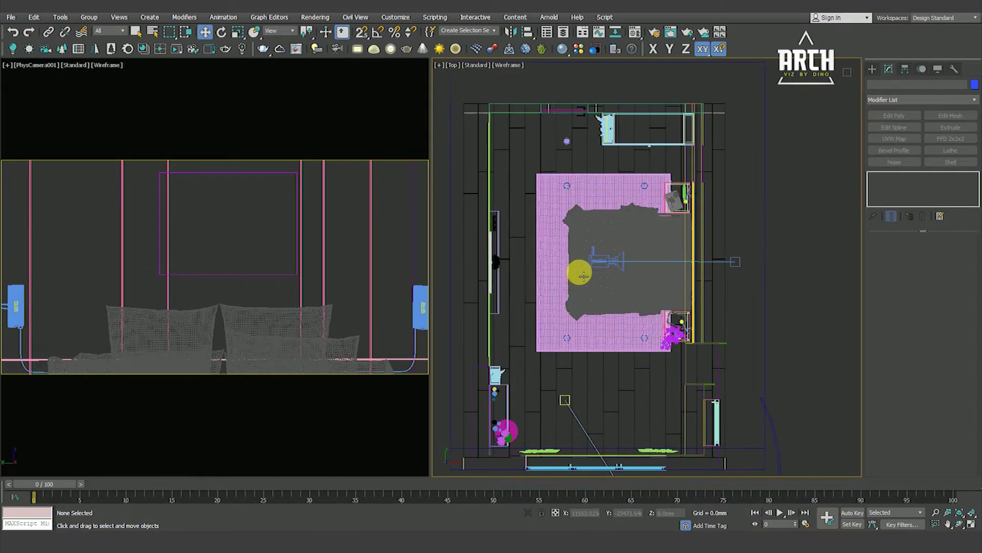
pyautogui.scroll(-2, 614, 263)
pyautogui.click(722, 264)
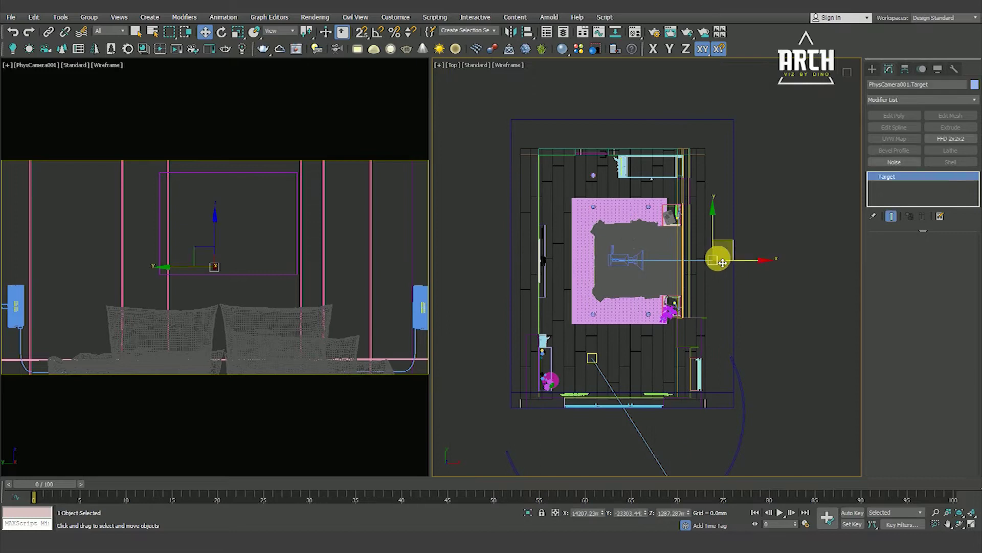
pyautogui.scroll(1, 722, 263)
pyautogui.click(765, 297)
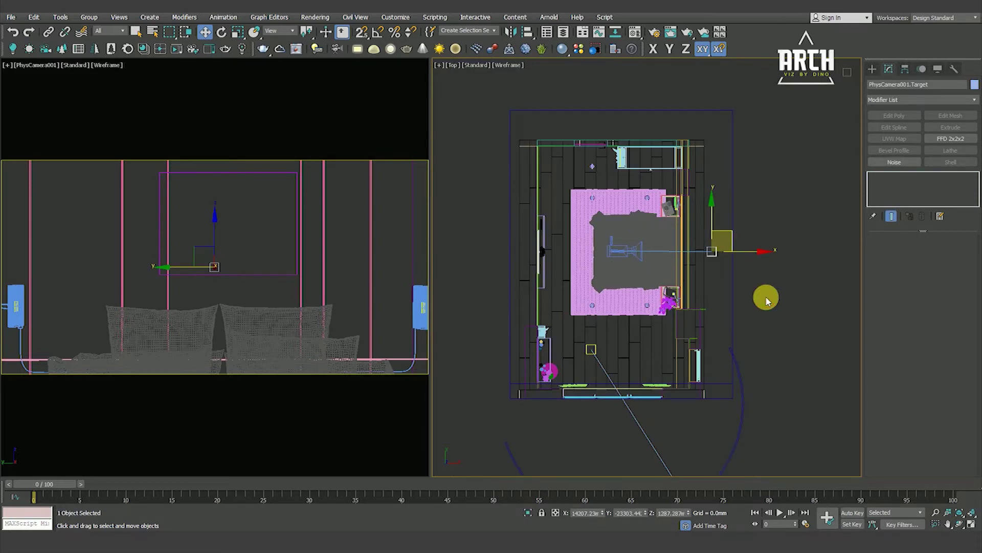
pyautogui.click(716, 252)
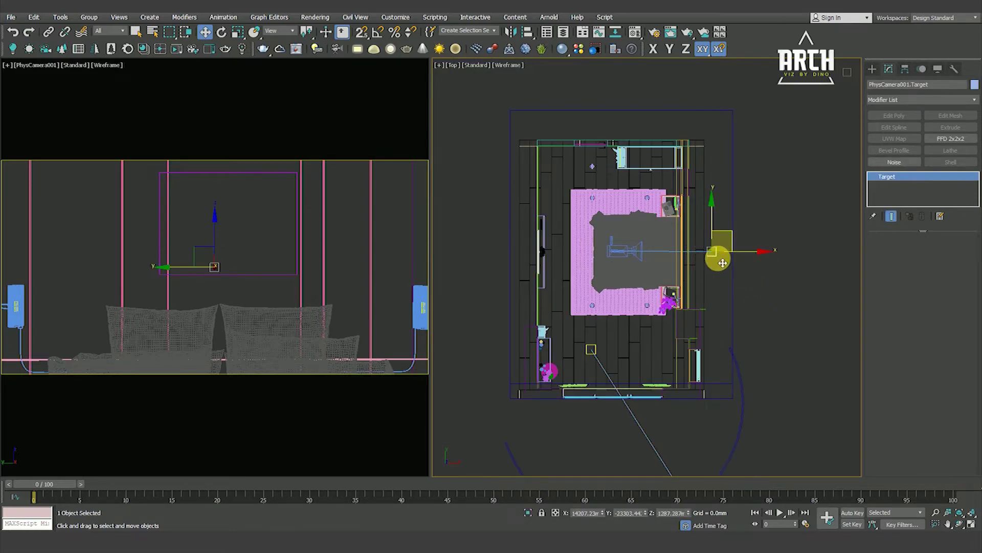
pyautogui.click(761, 285)
pyautogui.click(714, 258)
pyautogui.click(757, 293)
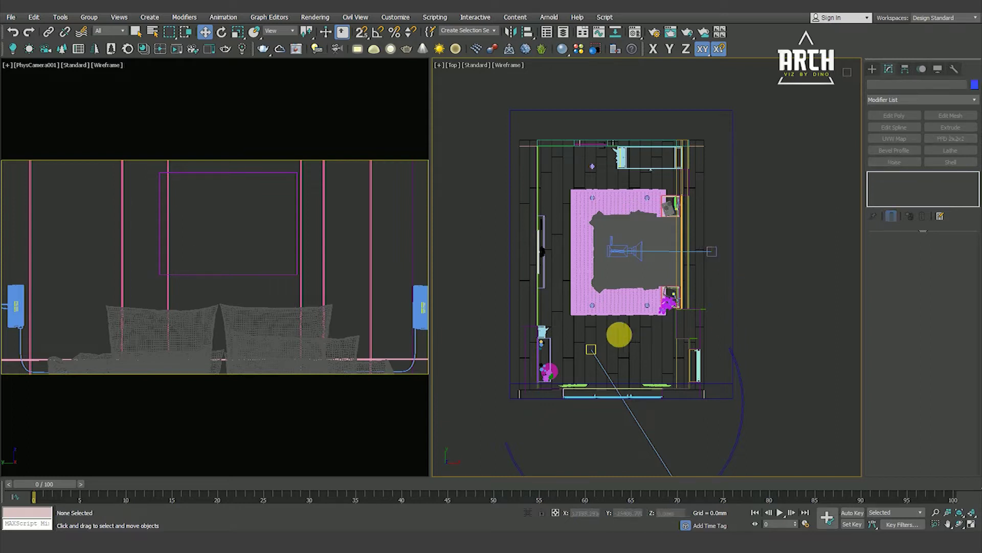
pyautogui.moveTo(559, 362); pyautogui.dragTo(559, 345, button='middle')
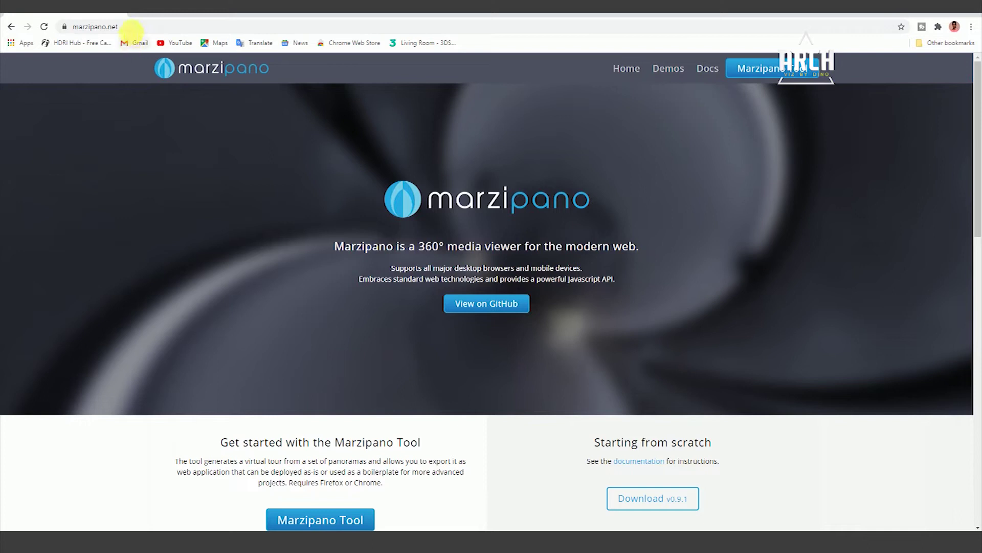
# Step: Go to marzipano.net in Chrome and open the Marzipano Tool
pyautogui.click(132, 27)
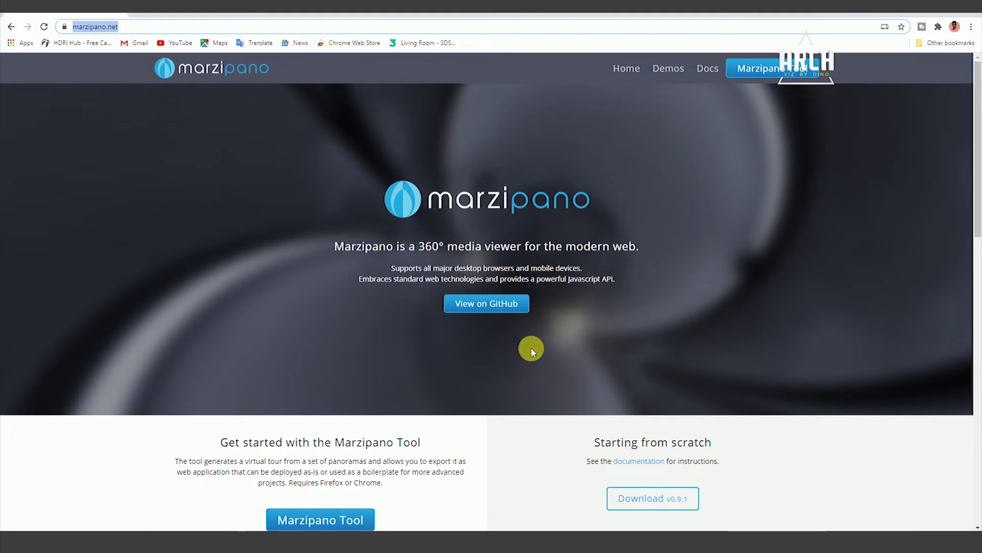
pyautogui.scroll(-3, 531, 352)
pyautogui.scroll(3, 669, 347)
pyautogui.click(779, 72)
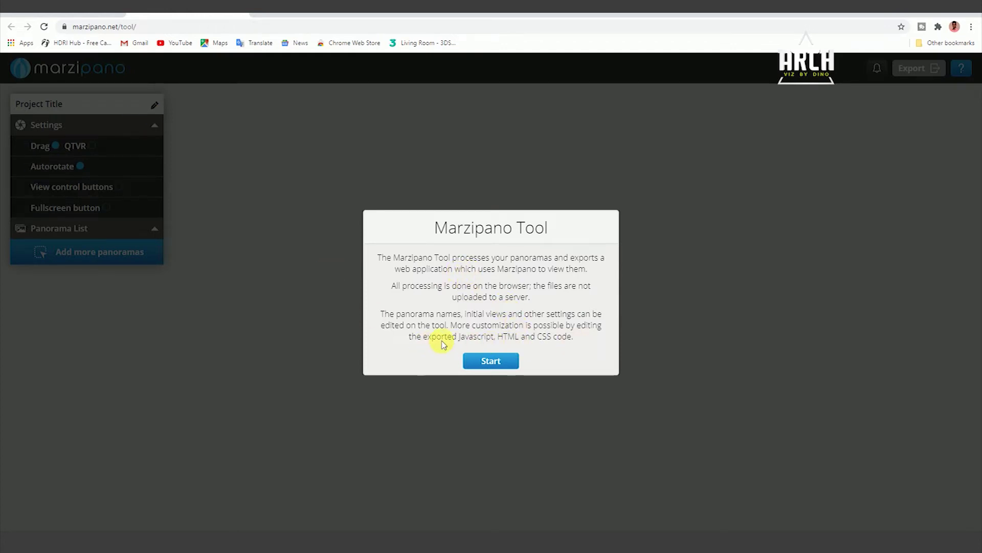
# Step: Start the Marzipano Tool and browse for panorama images to add
pyautogui.click(490, 361)
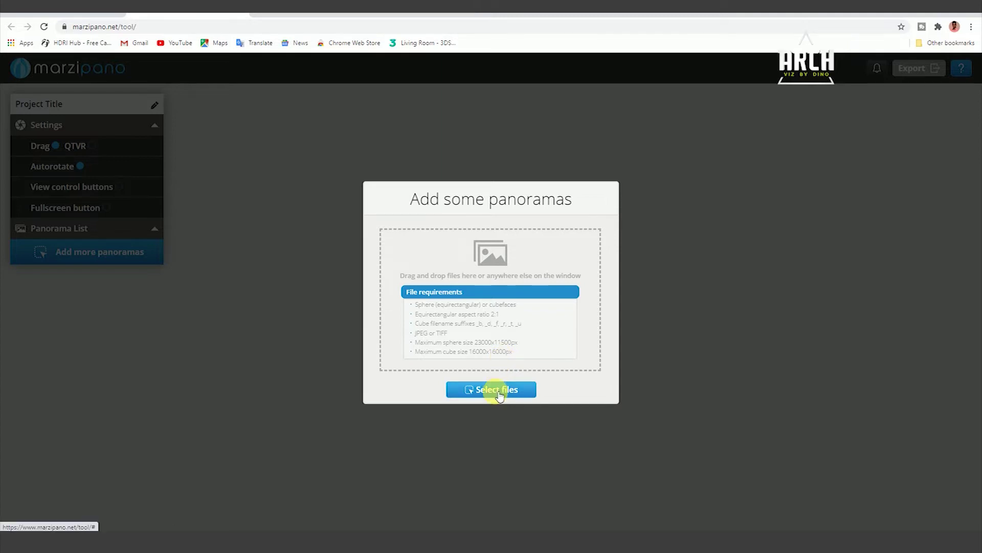
pyautogui.click(495, 389)
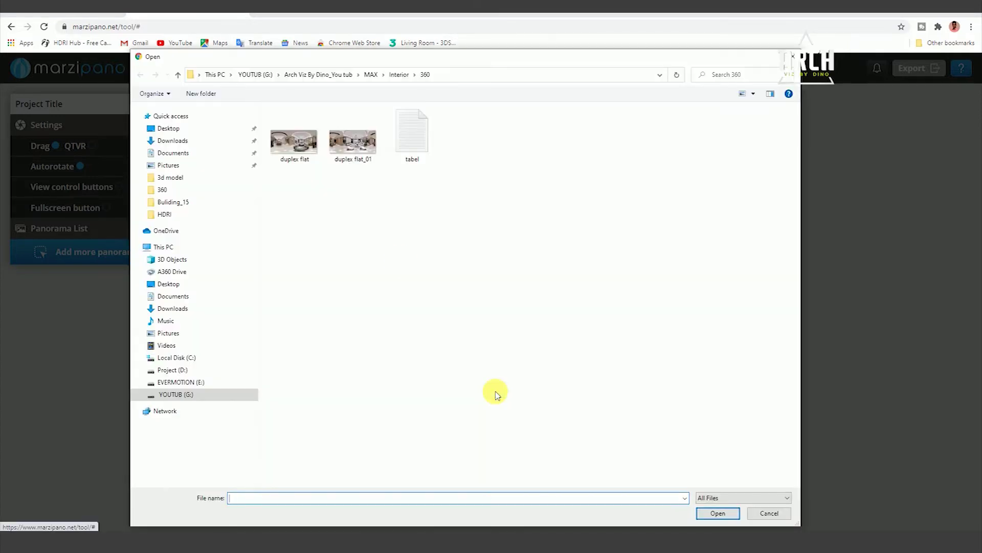
# Step: Check the pixel dimensions of the duplex flat image in its Properties details
pyautogui.click(305, 158)
pyautogui.moveTo(366, 191); pyautogui.dragTo(301, 164)
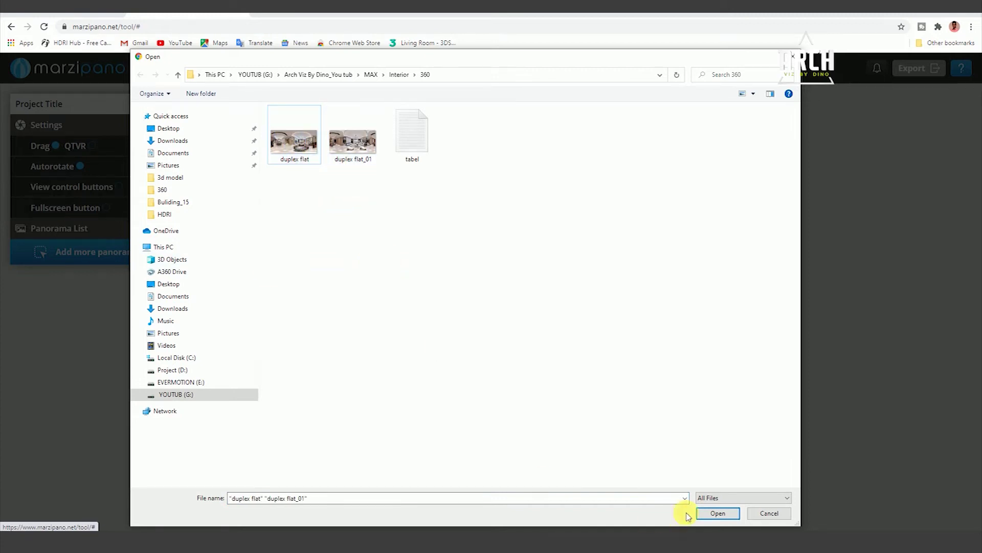
pyautogui.click(300, 149)
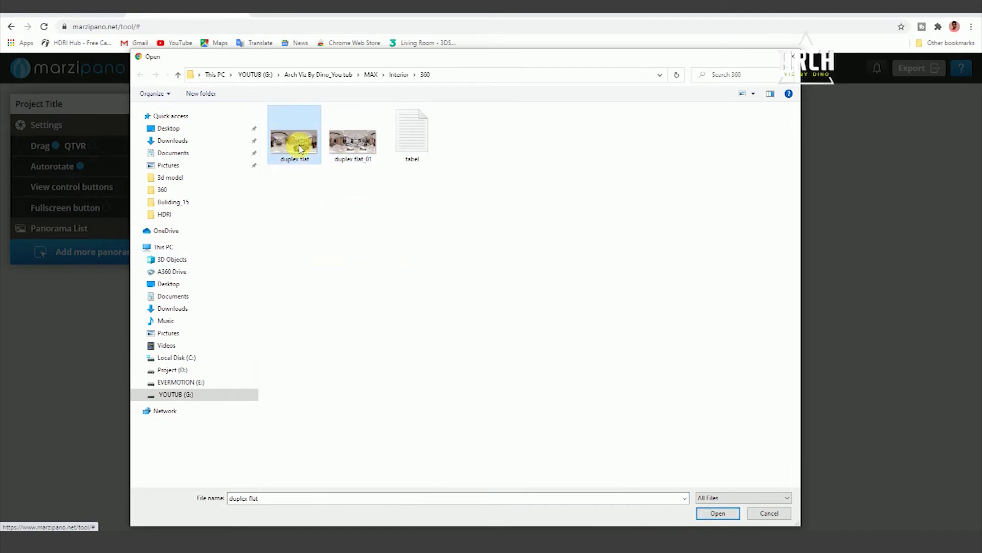
pyautogui.rightClick(300, 147)
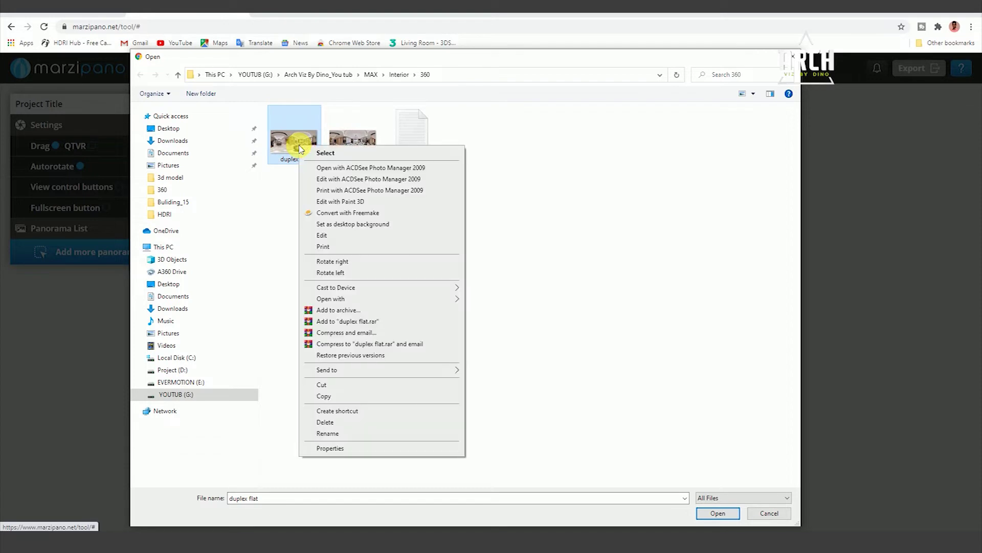
pyautogui.click(366, 449)
pyautogui.moveTo(379, 149); pyautogui.dragTo(587, 148)
pyautogui.click(572, 162)
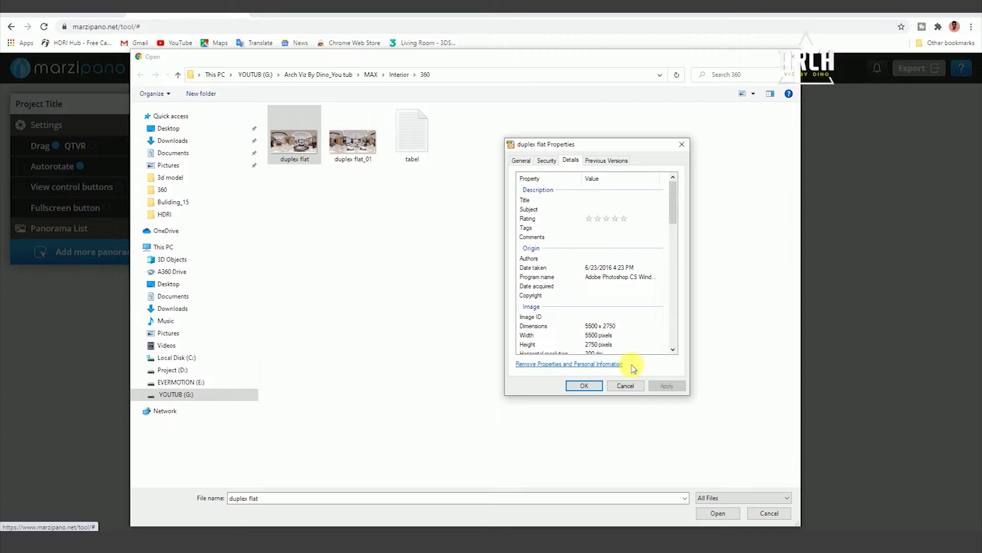
pyautogui.click(626, 326)
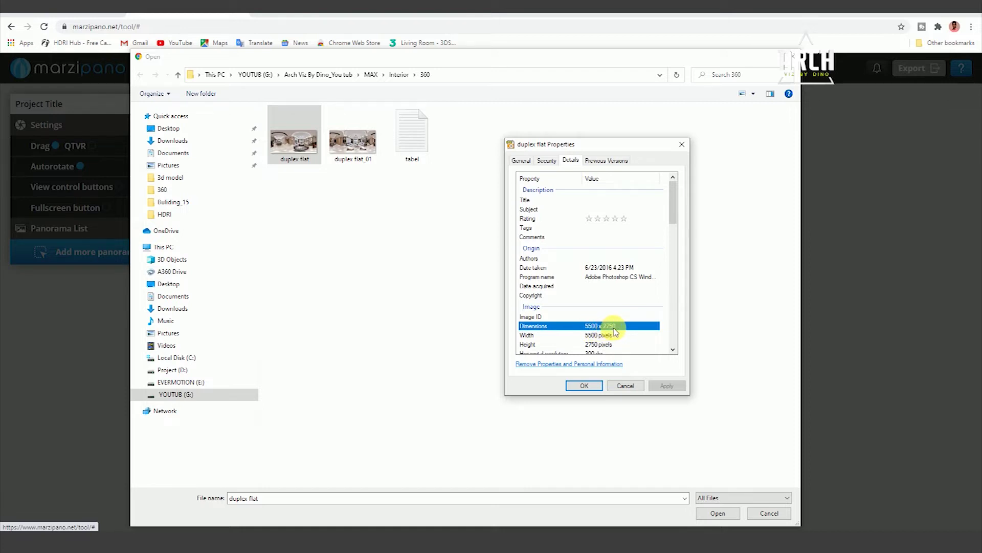
pyautogui.click(625, 385)
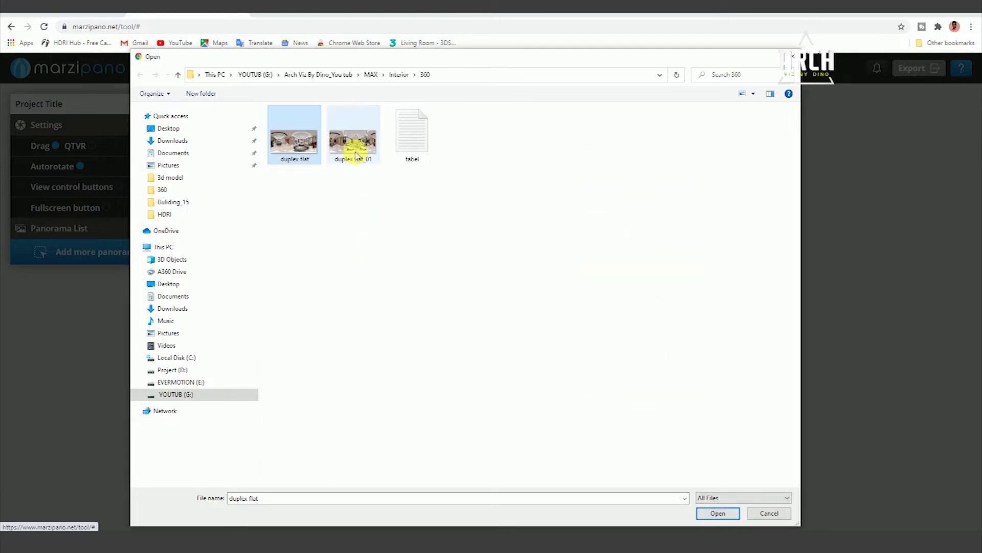
# Step: Check duplex flat_01's dimensions, then select both panoramas and open them
pyautogui.click(353, 143)
pyautogui.rightClick(356, 145)
pyautogui.click(386, 447)
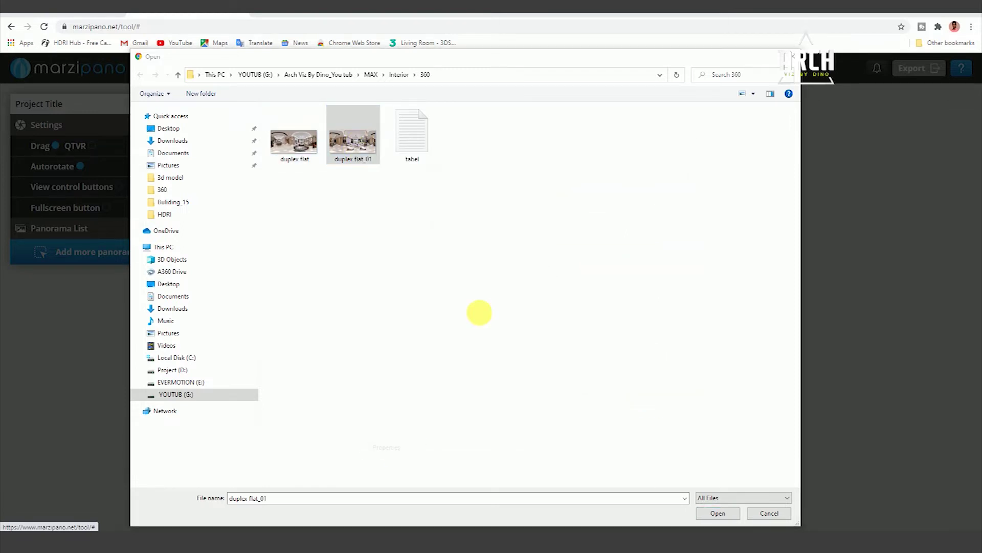
pyautogui.click(422, 167)
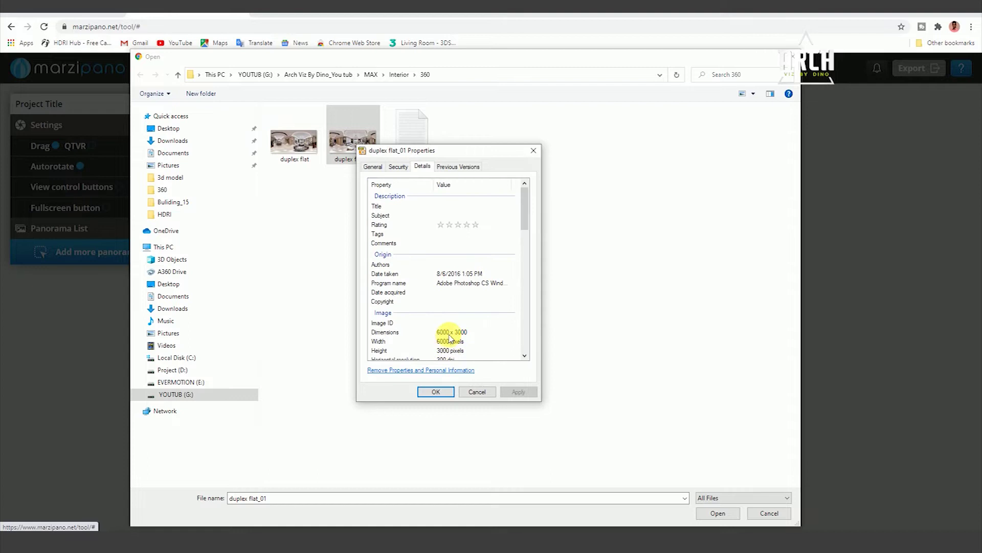
pyautogui.click(450, 333)
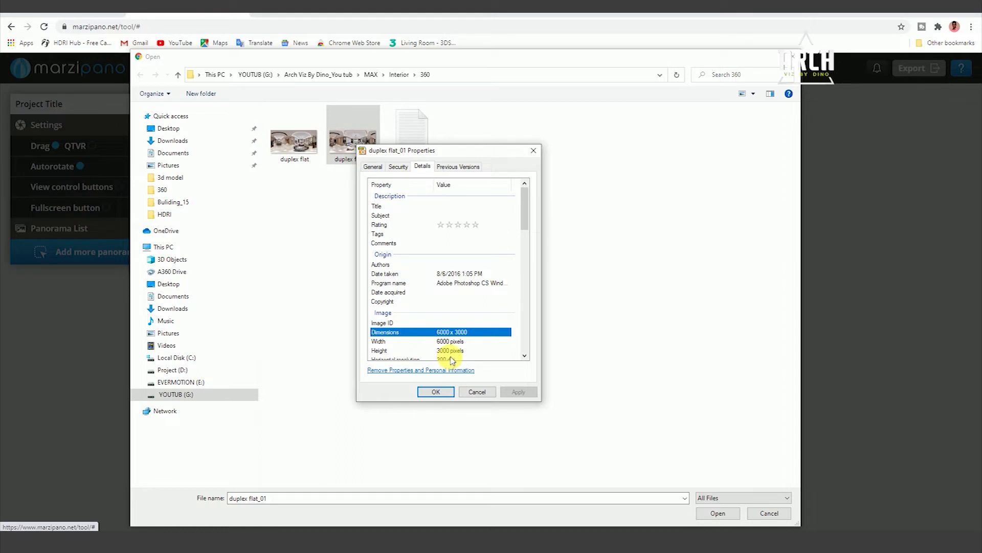
pyautogui.click(476, 392)
pyautogui.moveTo(390, 211); pyautogui.dragTo(288, 144)
pyautogui.moveTo(356, 187); pyautogui.dragTo(287, 136)
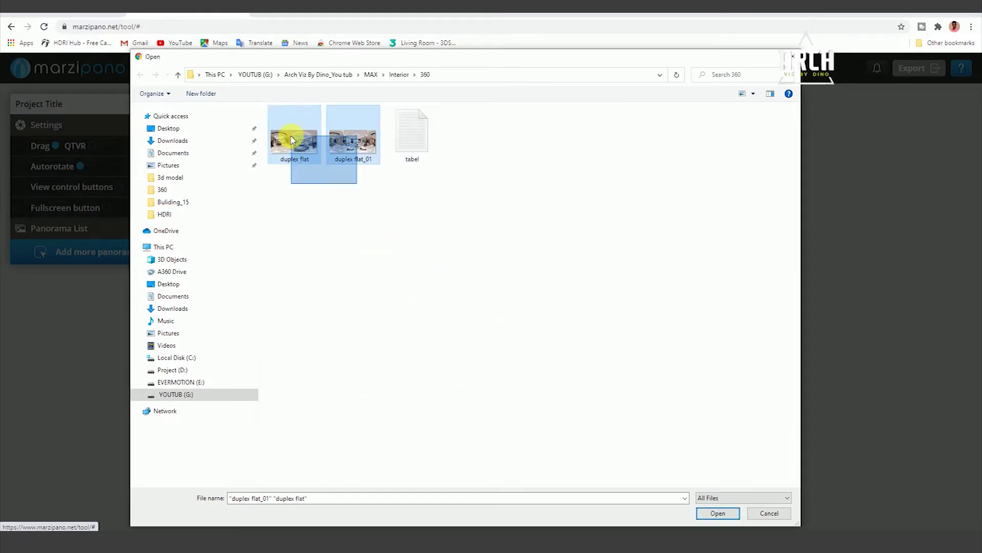
pyautogui.click(718, 512)
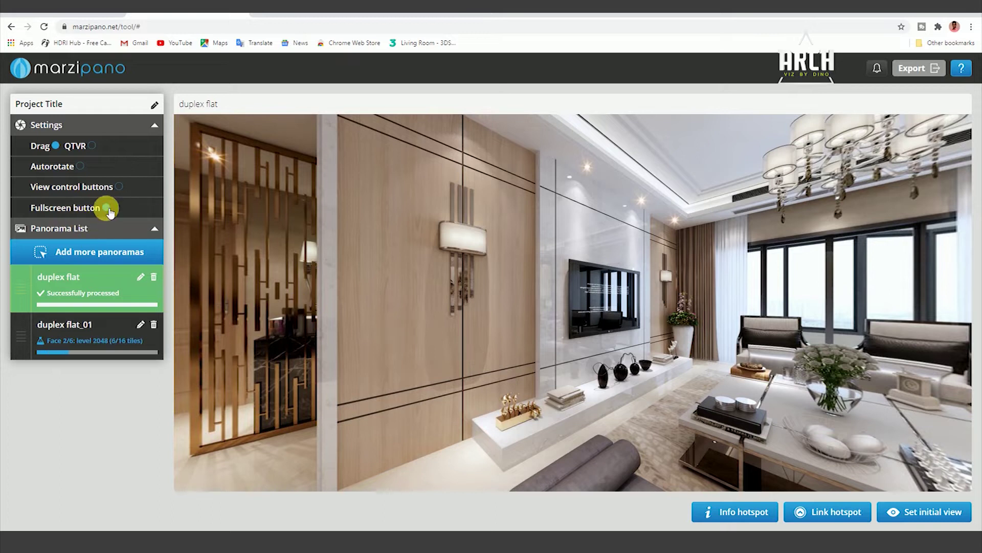
# Step: Enable view control buttons and autorotate, then look toward the sofa and TV wall
pyautogui.click(118, 186)
pyautogui.click(80, 166)
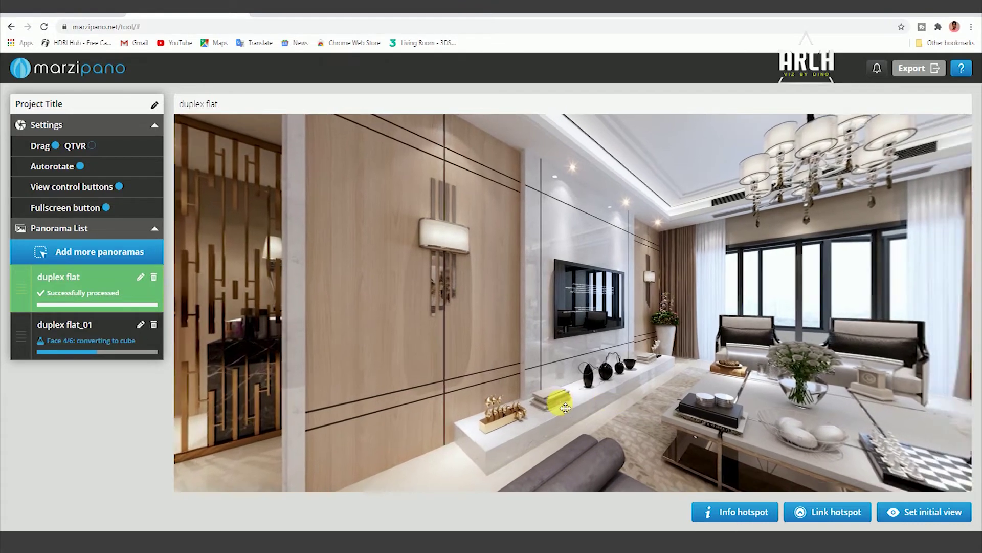
pyautogui.moveTo(565, 407)
pyautogui.mouseDown()
pyautogui.moveTo(617, 407)
pyautogui.moveTo(467, 390)
pyautogui.moveTo(450, 357)
pyautogui.moveTo(461, 385)
pyautogui.moveTo(568, 352)
pyautogui.mouseUp()
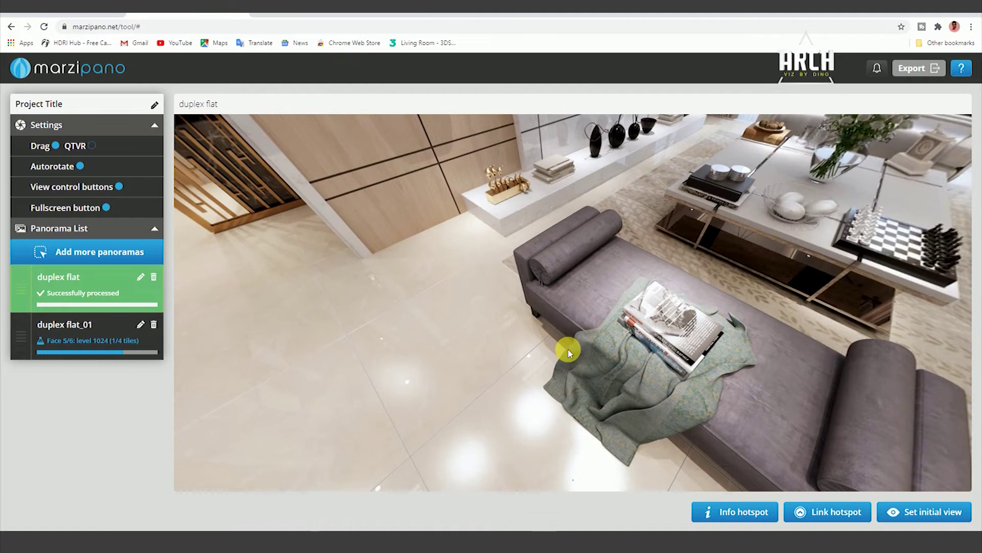
pyautogui.moveTo(447, 367)
pyautogui.mouseDown()
pyautogui.moveTo(447, 305)
pyautogui.moveTo(465, 378)
pyautogui.moveTo(471, 279)
pyautogui.moveTo(467, 335)
pyautogui.mouseUp()
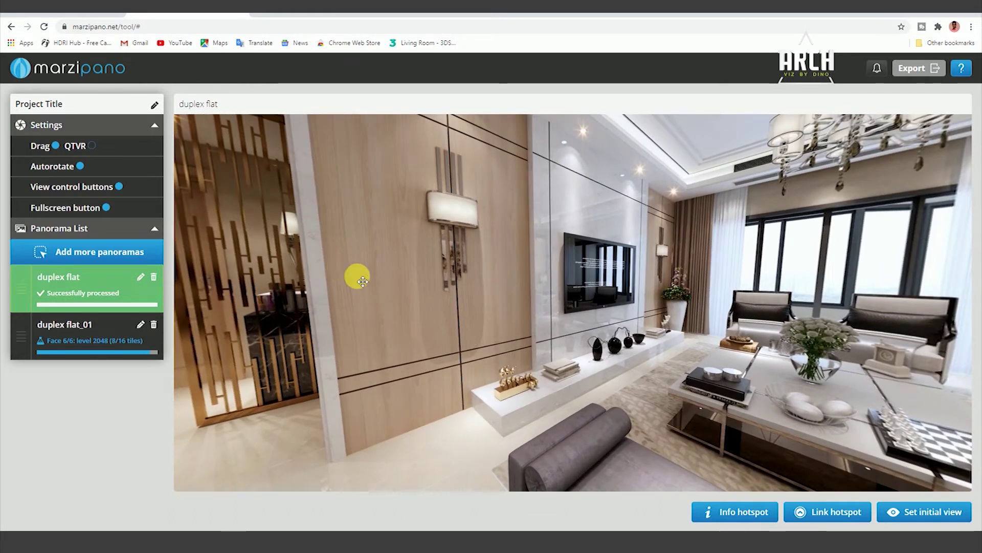
pyautogui.moveTo(339, 266); pyautogui.dragTo(380, 288)
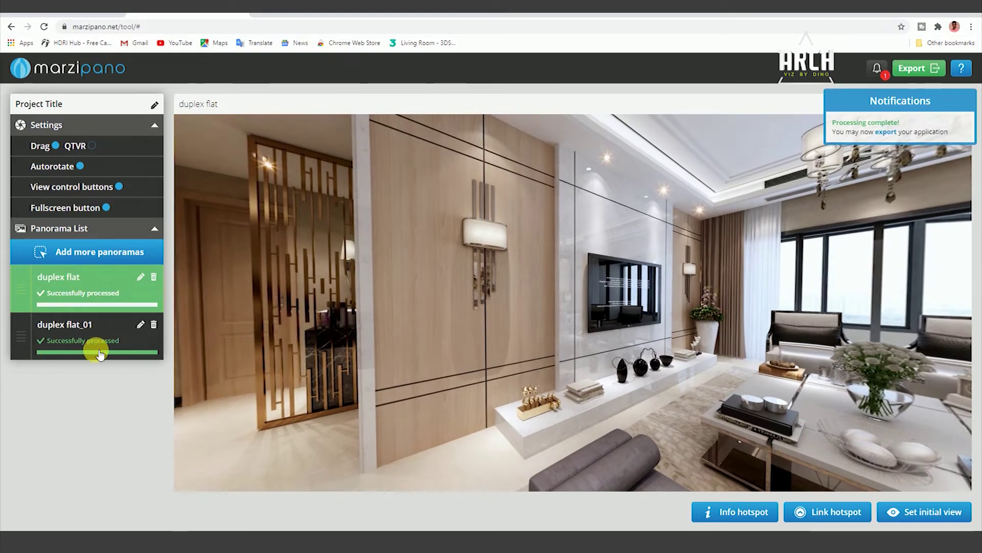
# Step: Look around the living room, ending with the view centered on the sofa
pyautogui.moveTo(339, 274); pyautogui.dragTo(301, 289)
pyautogui.click(90, 279)
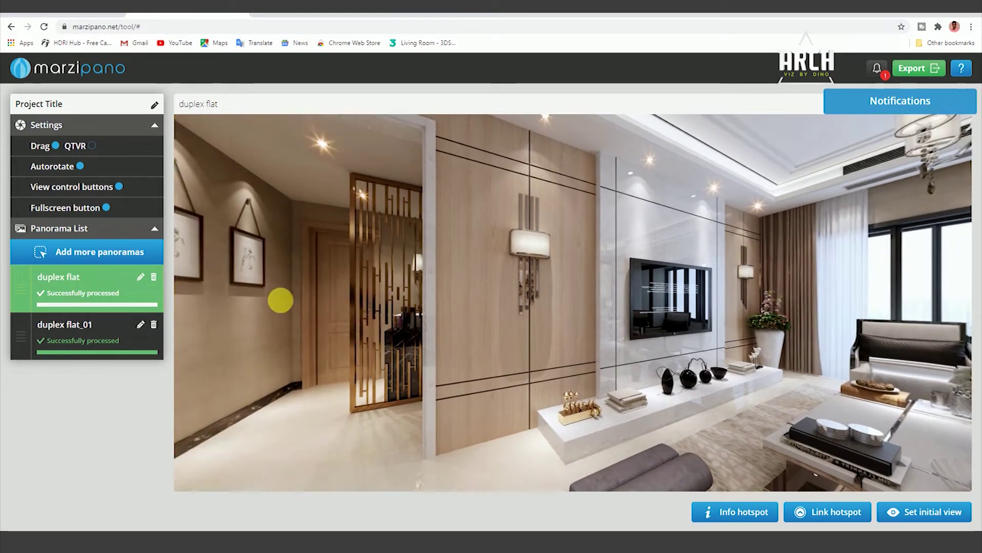
pyautogui.moveTo(451, 318)
pyautogui.mouseDown()
pyautogui.moveTo(402, 300)
pyautogui.moveTo(266, 302)
pyautogui.mouseUp()
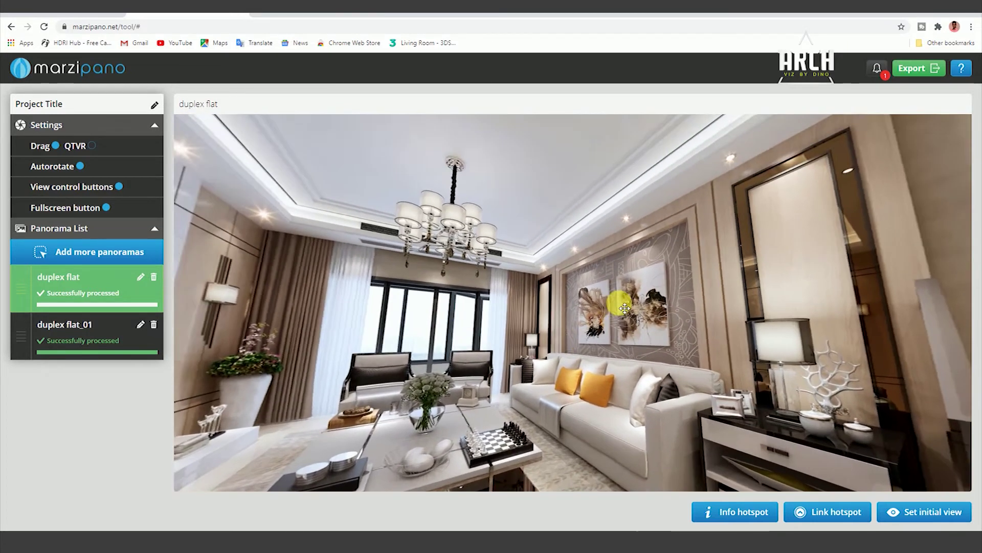
pyautogui.moveTo(604, 245); pyautogui.dragTo(585, 297)
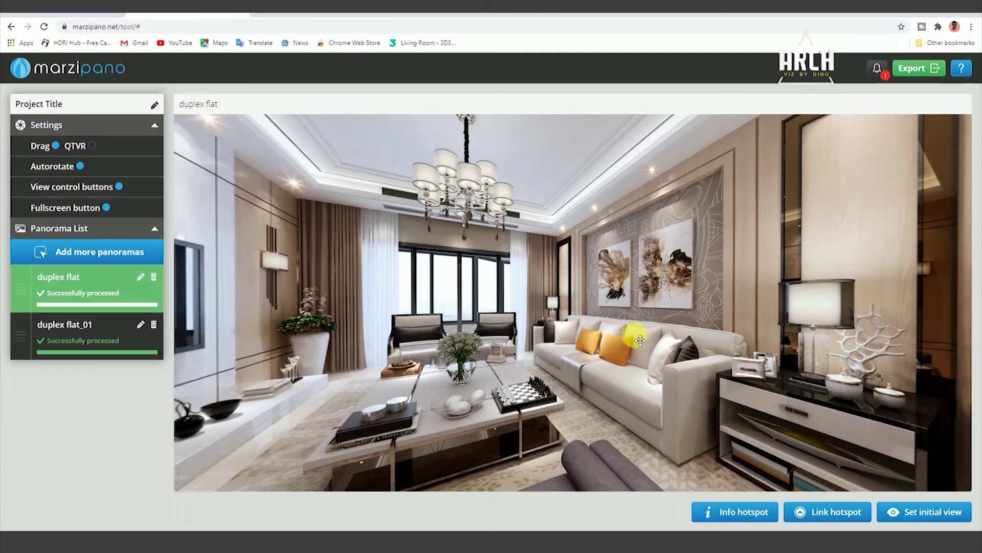
pyautogui.moveTo(653, 307); pyautogui.dragTo(504, 212)
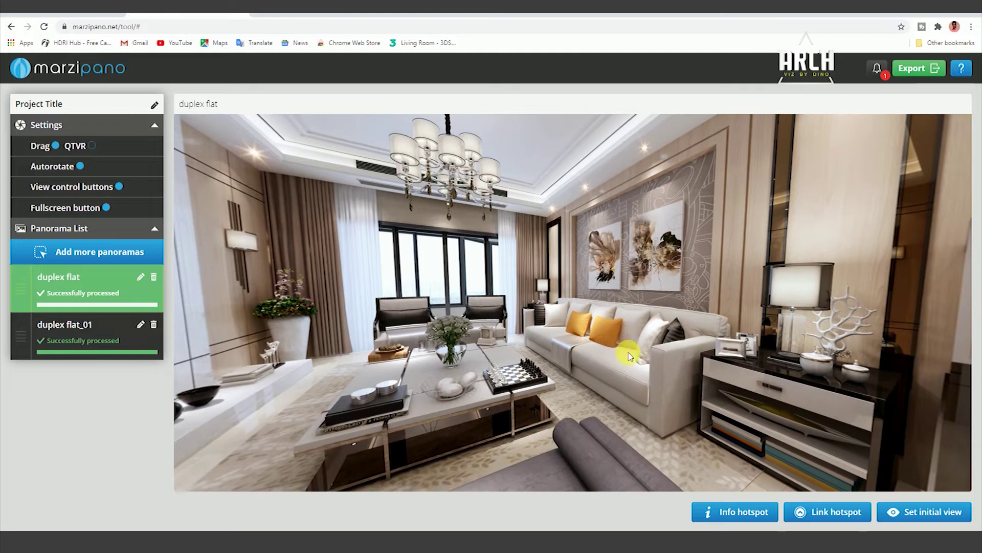
pyautogui.moveTo(630, 357); pyautogui.dragTo(590, 360)
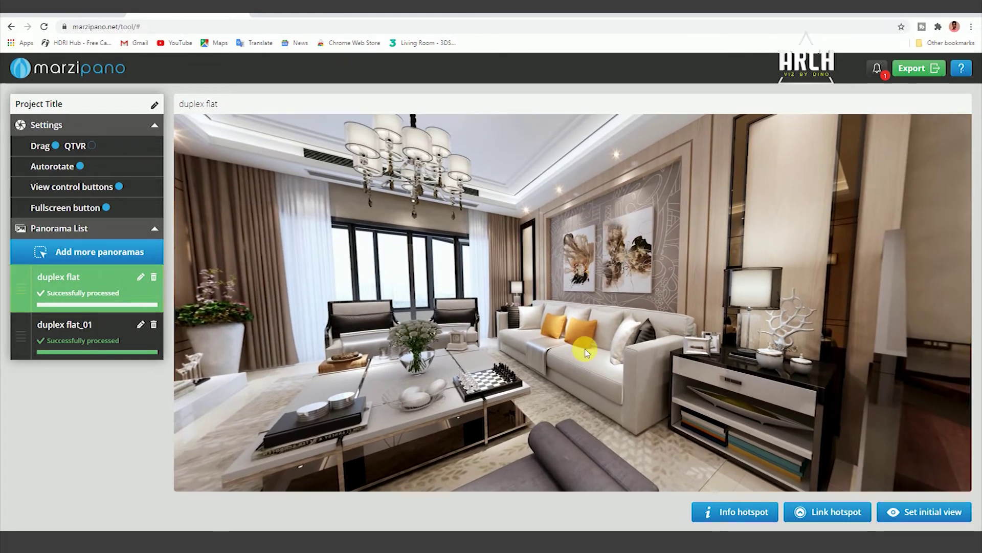
# Step: Place an info hotspot on the sofa and title it 'Sofa set price'
pyautogui.click(731, 511)
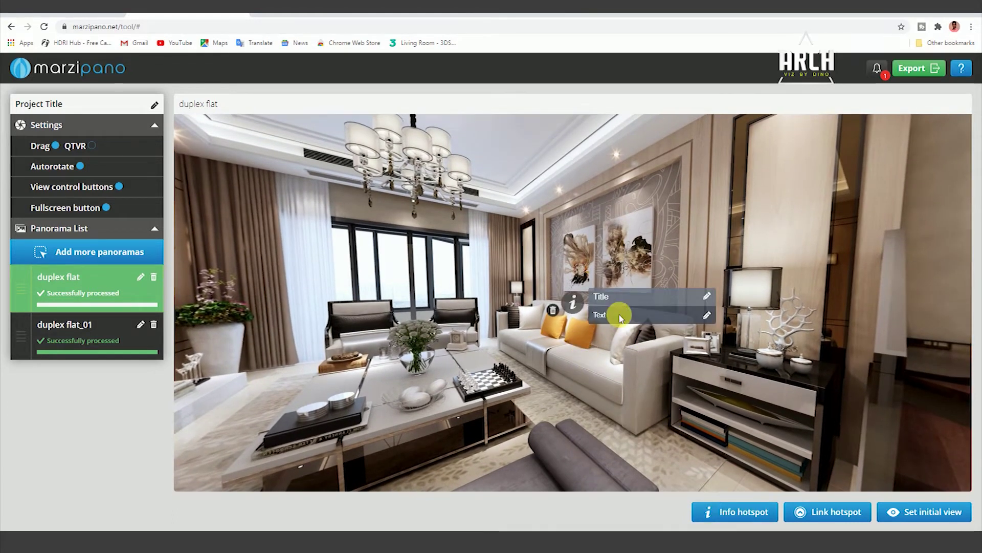
pyautogui.moveTo(581, 307); pyautogui.dragTo(580, 348)
pyautogui.click(625, 341)
pyautogui.click(707, 339)
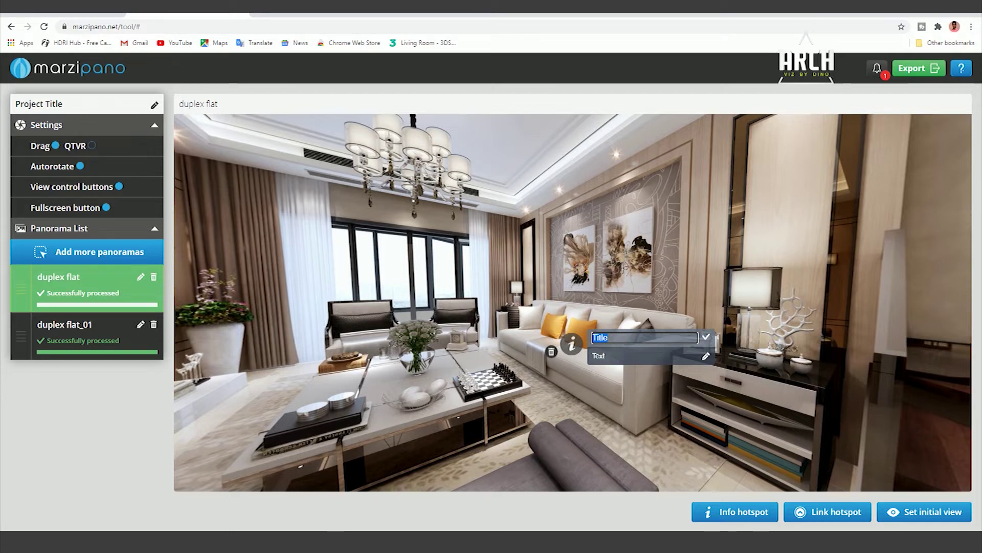
pyautogui.hotkey('alt', 'Tab')
pyautogui.moveTo(712, 355); pyautogui.dragTo(645, 357)
pyautogui.click(596, 361)
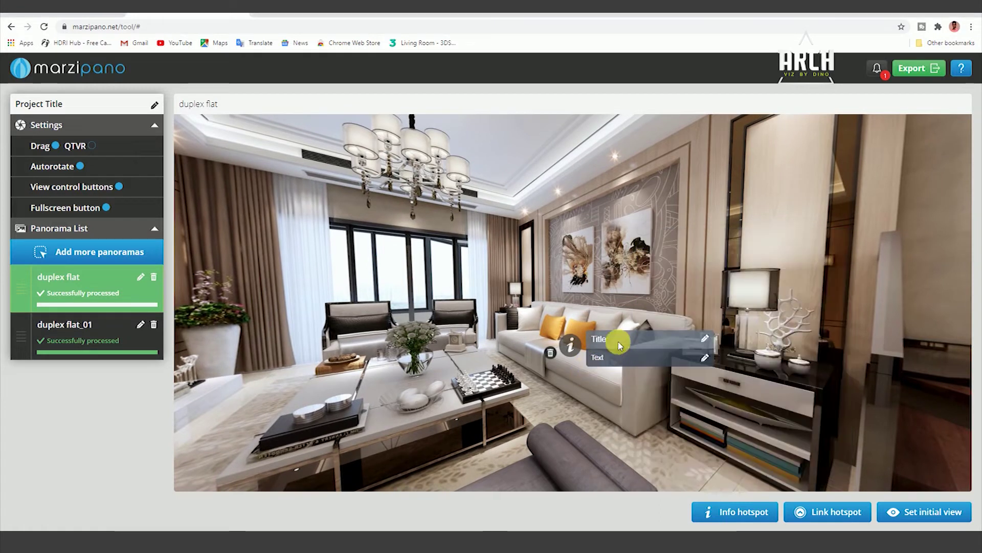
pyautogui.click(705, 338)
pyautogui.doubleClick(608, 342)
pyautogui.write('Sofa set price')
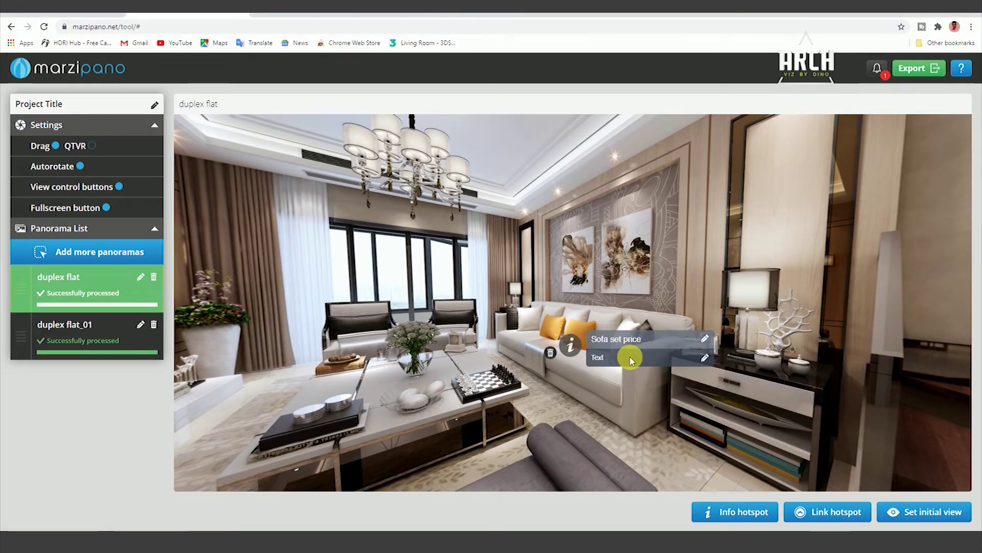
# Step: Set the sofa hotspot's description text to '1 lakh'
pyautogui.click(703, 357)
pyautogui.doubleClick(625, 360)
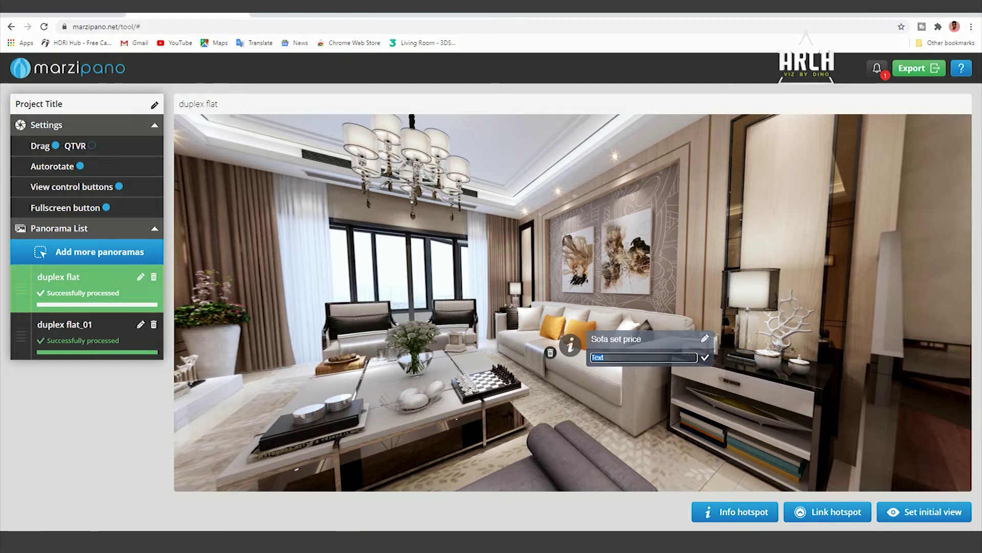
pyautogui.hotkey('alt', 'Tab')
pyautogui.doubleClick(656, 368)
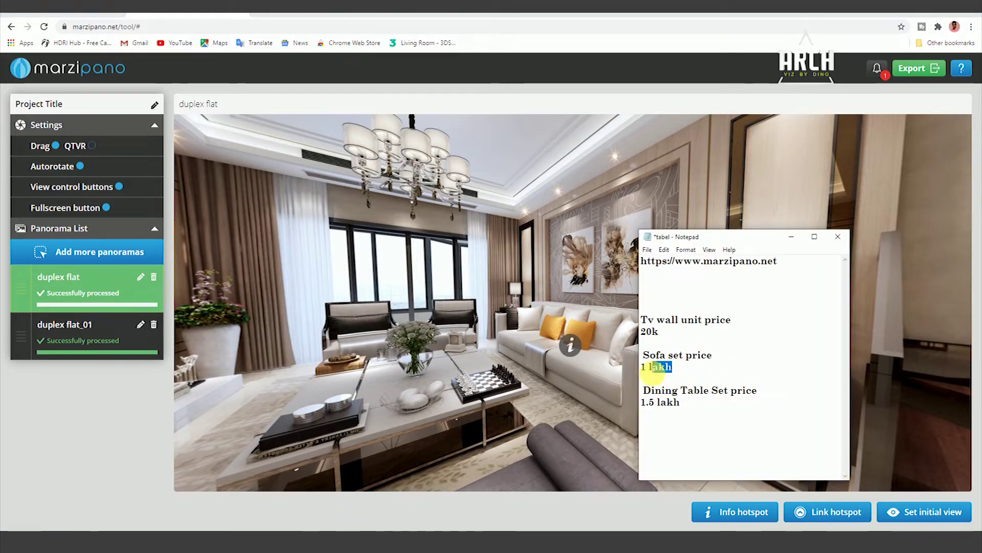
pyautogui.click(791, 236)
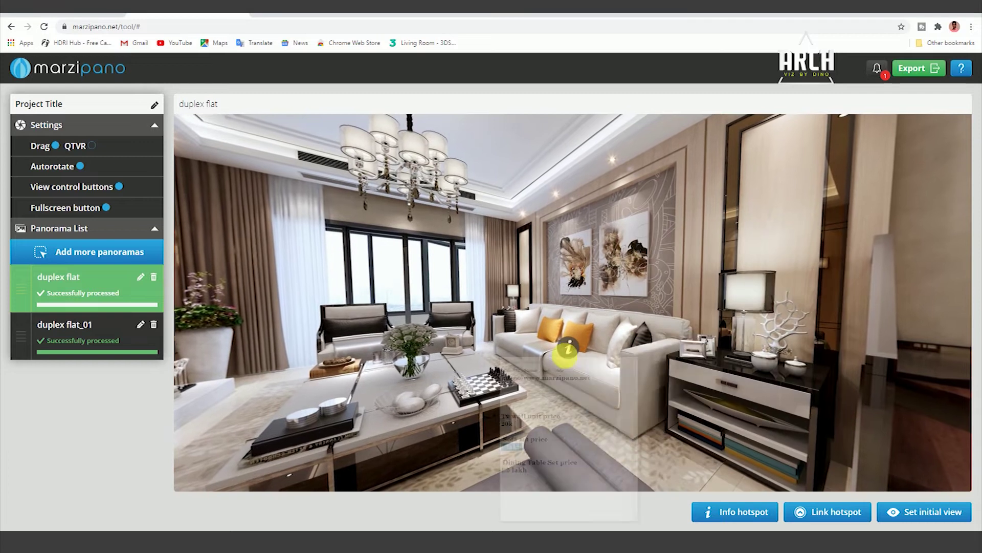
pyautogui.click(703, 358)
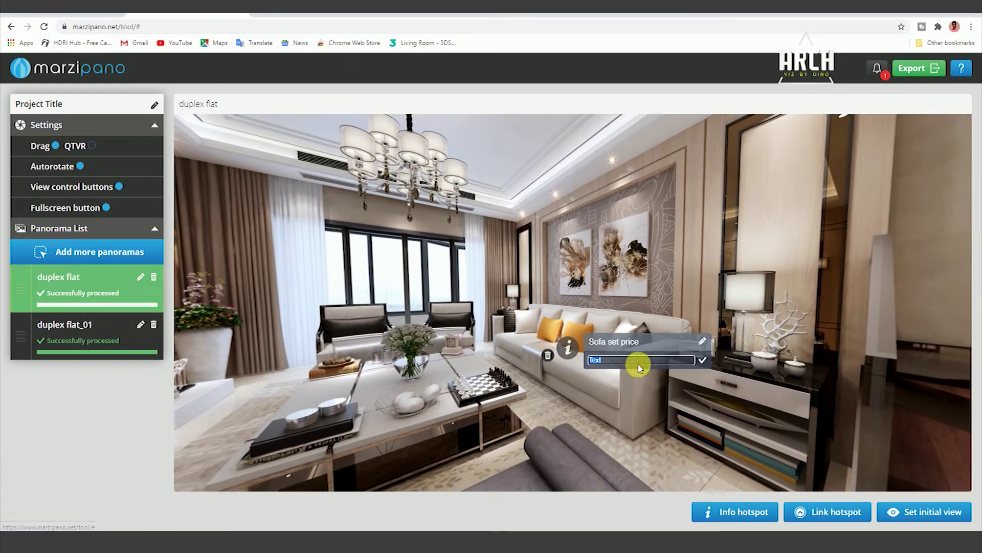
pyautogui.write('1 lakh')
pyautogui.click(702, 360)
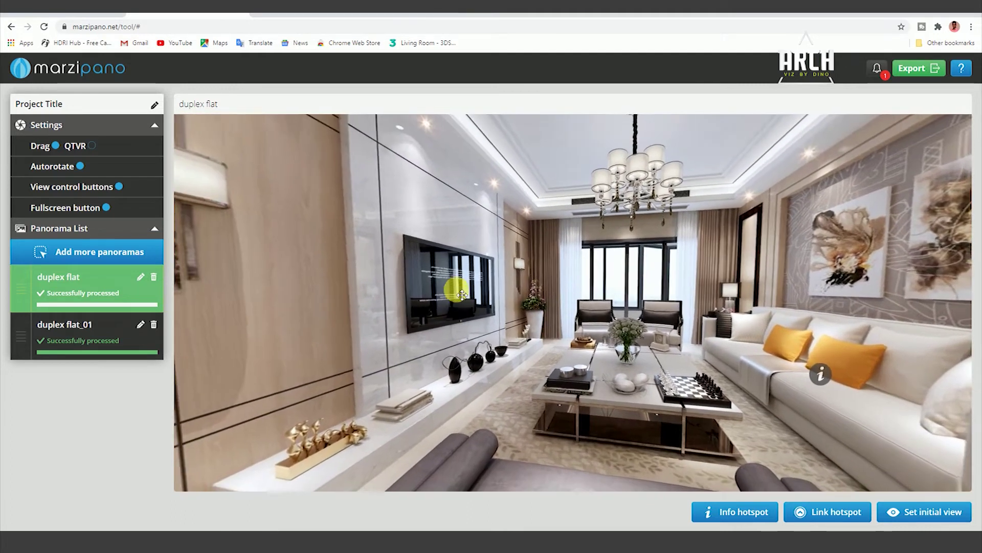
pyautogui.moveTo(453, 288); pyautogui.dragTo(452, 309)
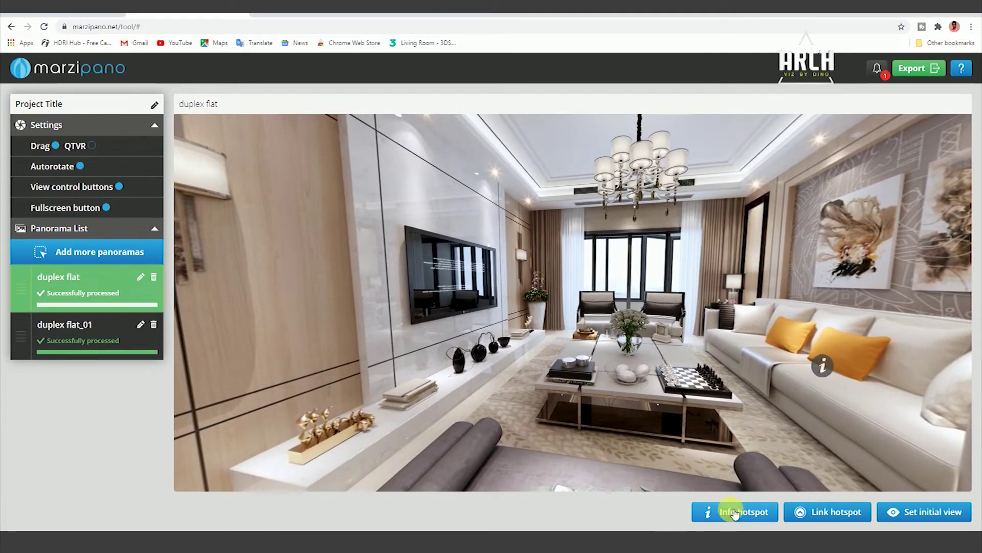
# Step: Place a new info hotspot on the TV and title it 'Tv wall unit price'
pyautogui.click(729, 512)
pyautogui.moveTo(575, 318); pyautogui.dragTo(462, 276)
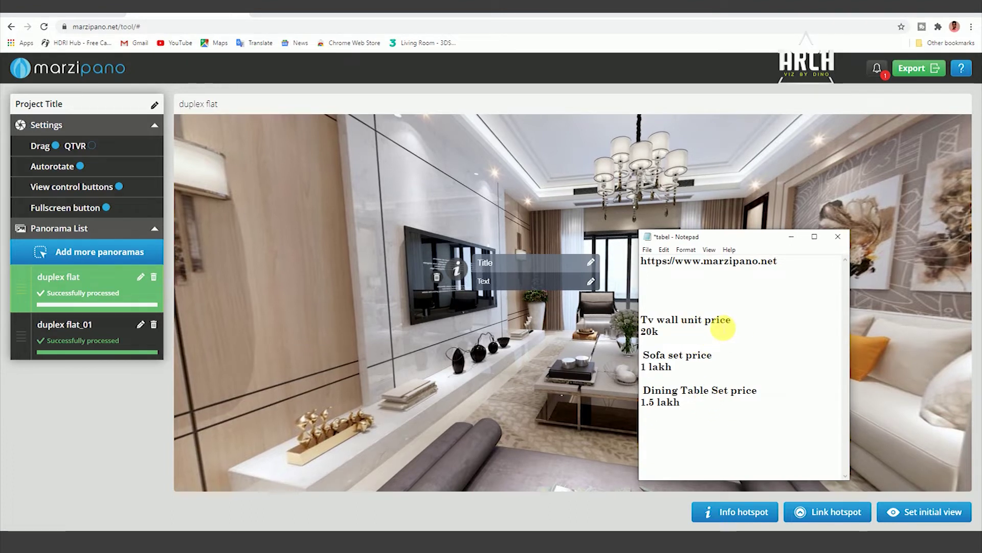
pyautogui.moveTo(731, 321); pyautogui.dragTo(635, 321)
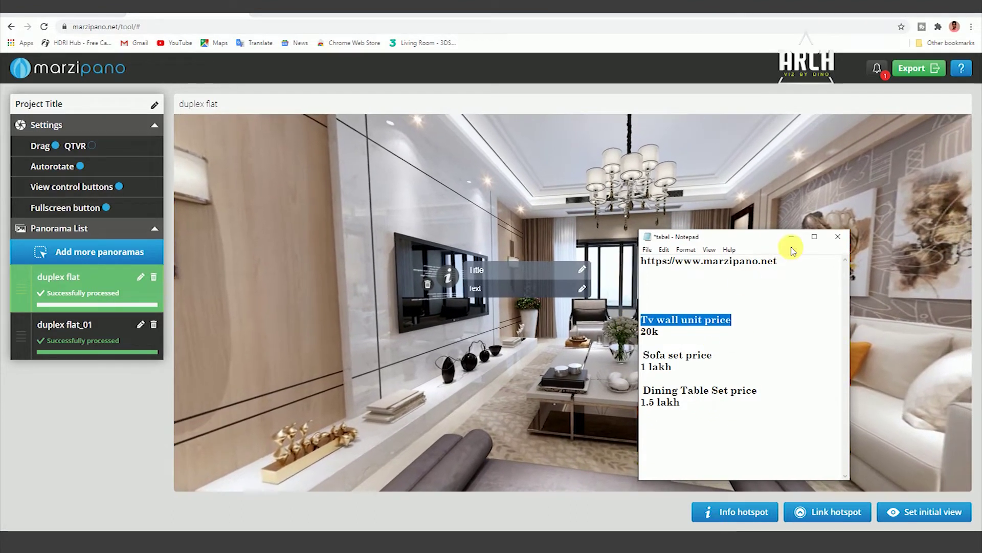
pyautogui.click(532, 294)
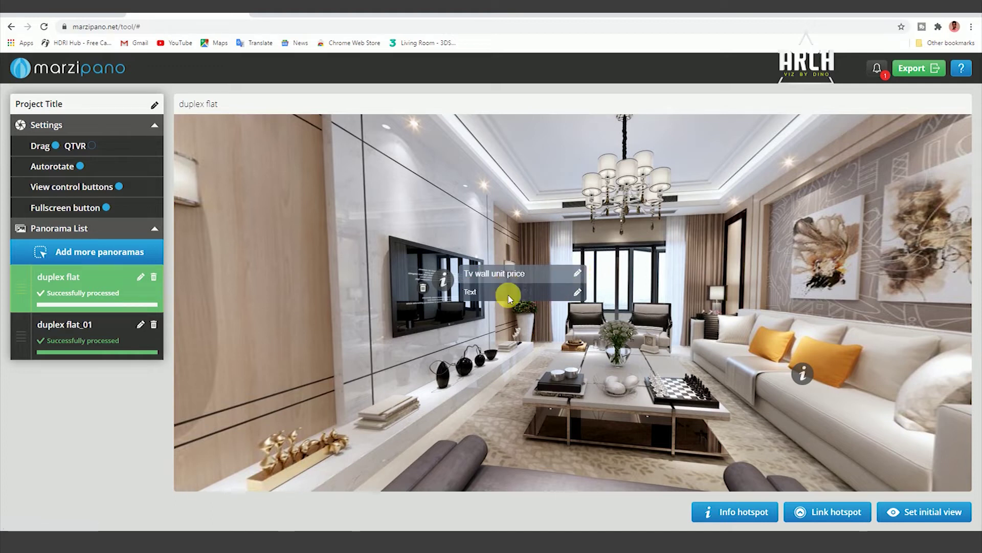
# Step: Paste 20k from the price notes as the TV hotspot's text, then turn toward the dining area
pyautogui.click(356, 529)
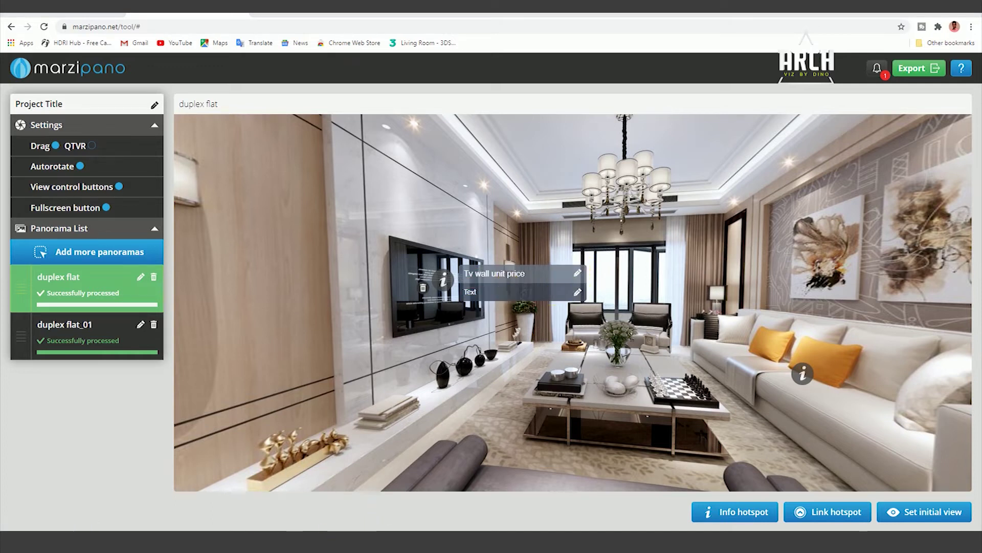
pyautogui.moveTo(664, 332); pyautogui.dragTo(640, 332)
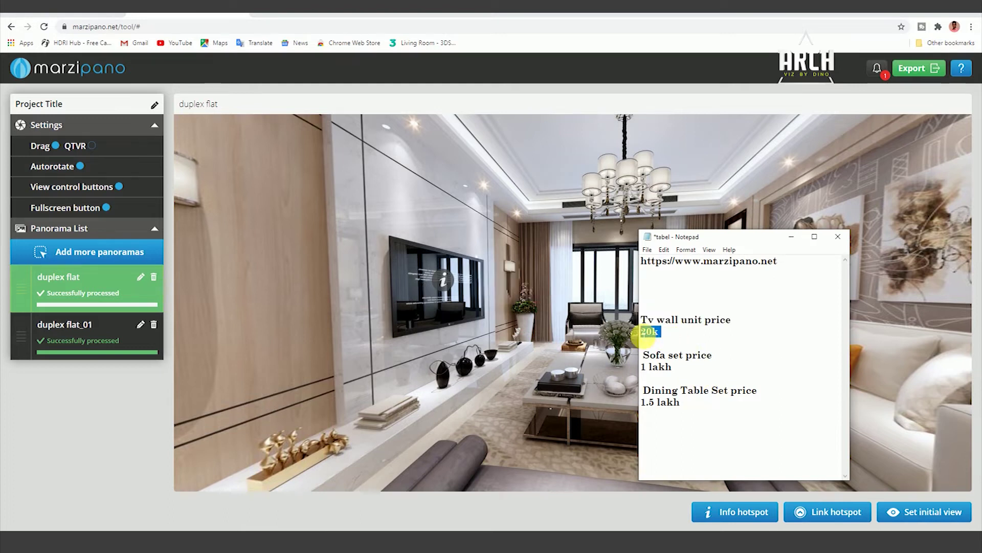
pyautogui.click(537, 307)
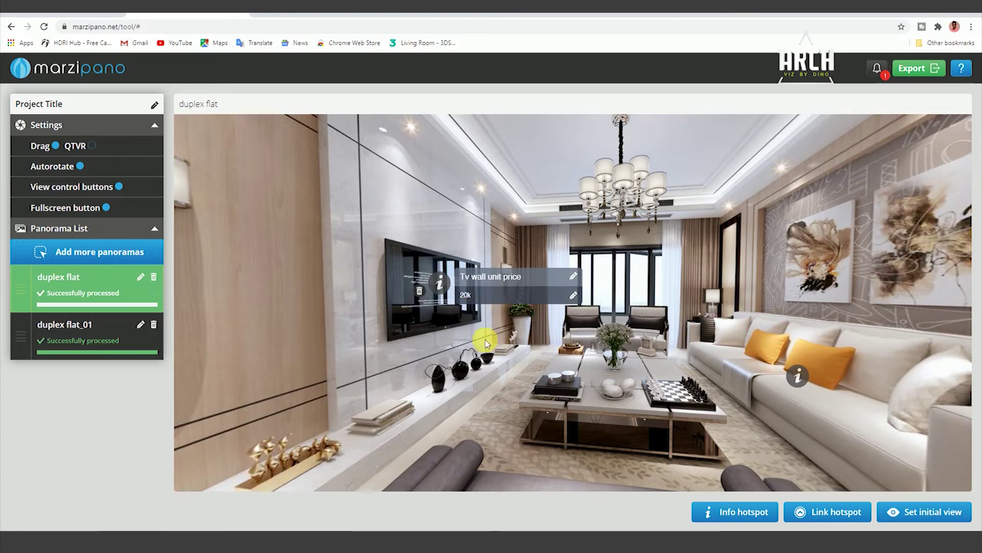
pyautogui.moveTo(395, 241); pyautogui.dragTo(642, 234)
pyautogui.moveTo(450, 247)
pyautogui.mouseDown()
pyautogui.moveTo(497, 292)
pyautogui.moveTo(580, 241)
pyautogui.mouseUp()
# Step: Centre the dining table in view and place a new info hotspot on it
pyautogui.moveTo(446, 323); pyautogui.dragTo(439, 285)
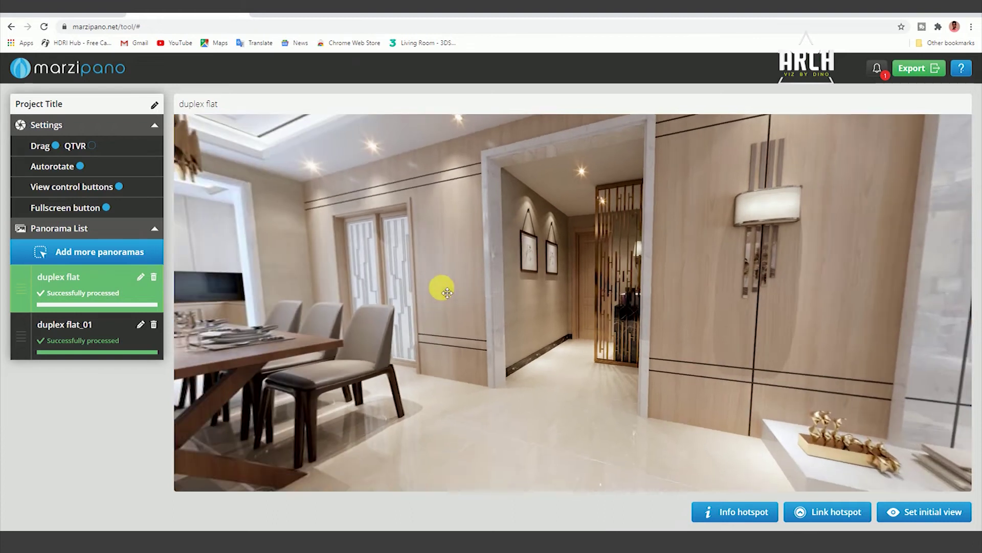
pyautogui.moveTo(443, 229); pyautogui.dragTo(449, 262)
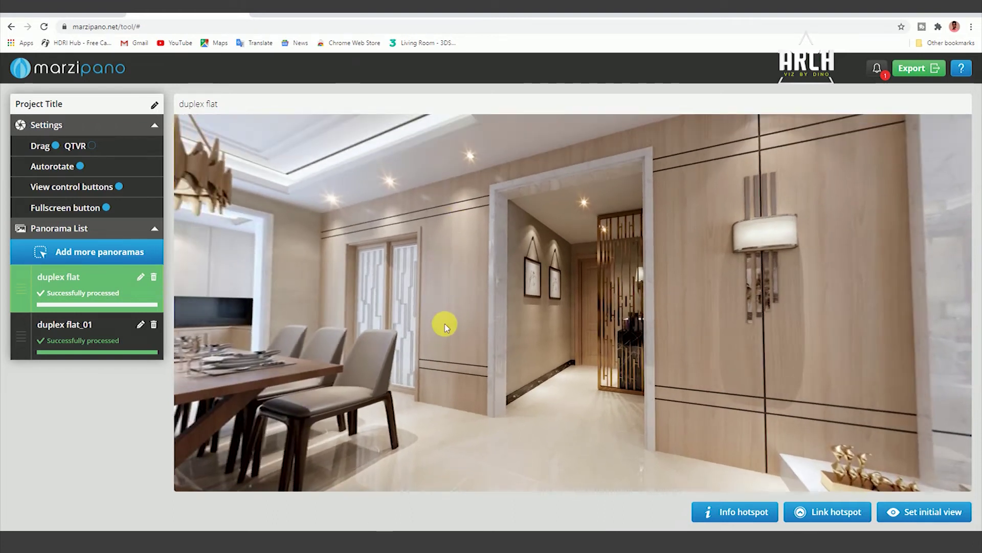
pyautogui.moveTo(379, 342); pyautogui.dragTo(443, 275)
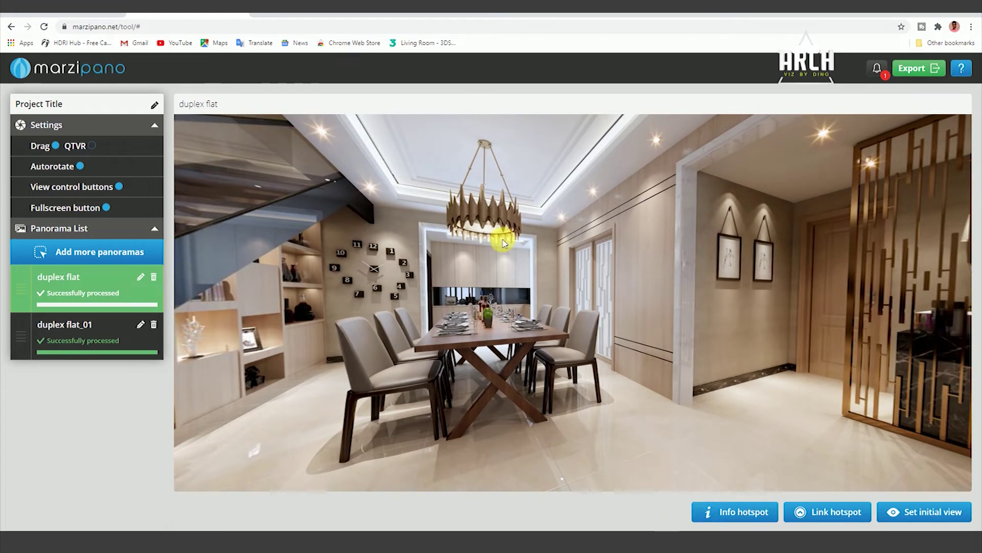
pyautogui.moveTo(458, 318); pyautogui.dragTo(490, 322)
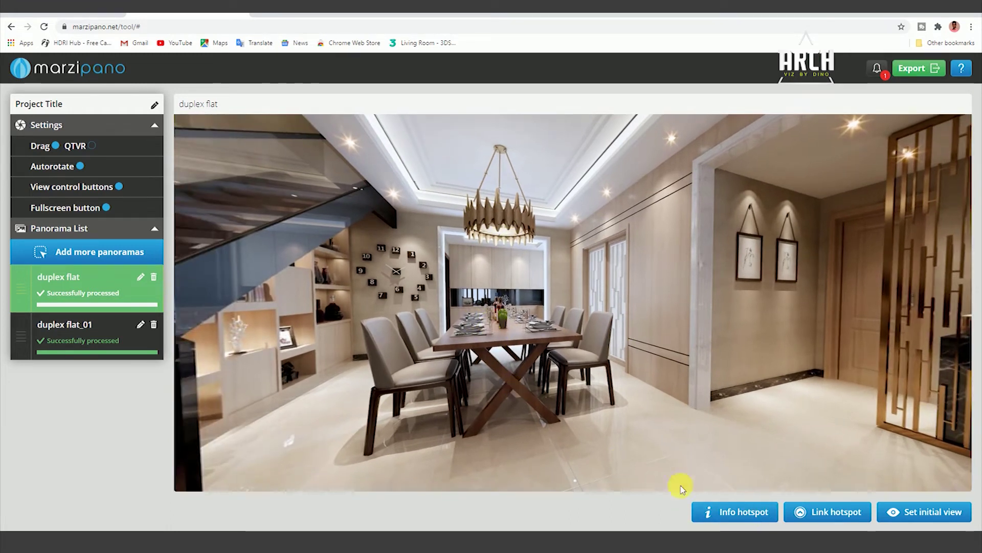
pyautogui.click(735, 513)
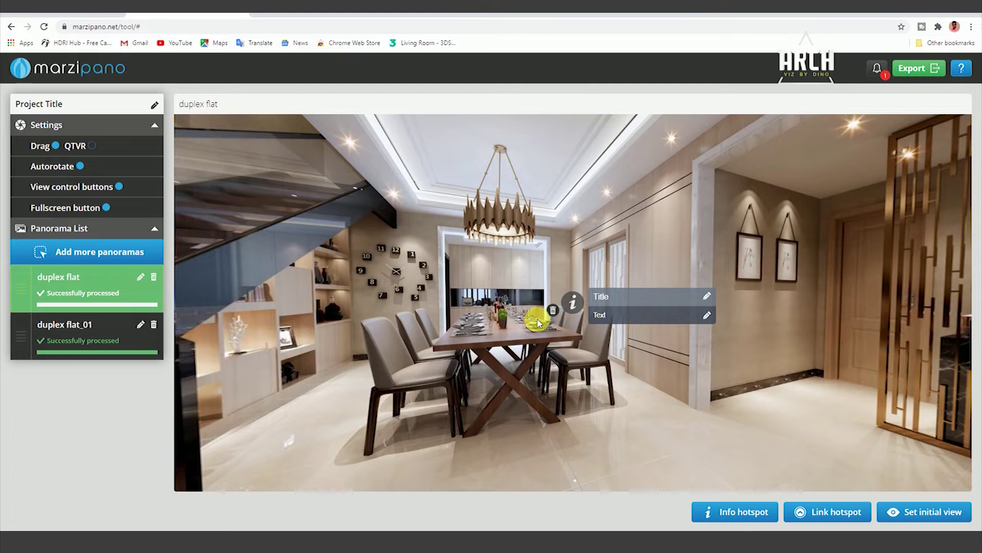
pyautogui.moveTo(573, 304); pyautogui.dragTo(504, 349)
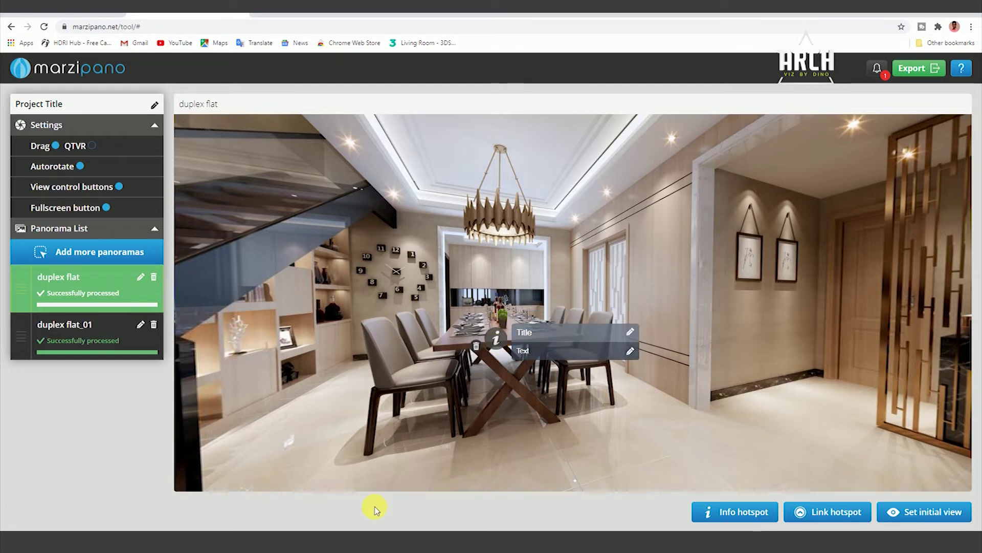
# Step: Paste 'Dining Table Set price' from the notes as the hotspot's title
pyautogui.click(318, 529)
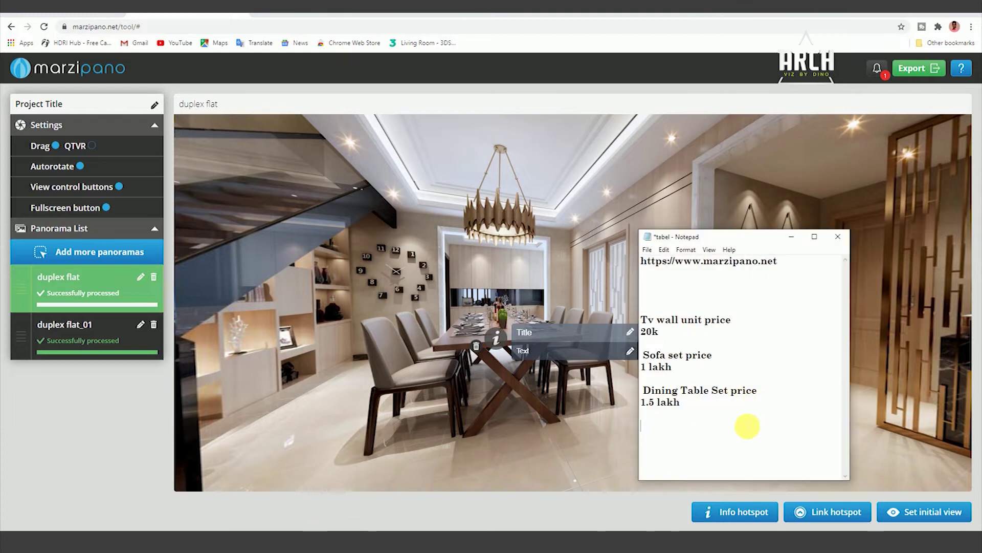
pyautogui.moveTo(761, 395); pyautogui.dragTo(643, 394)
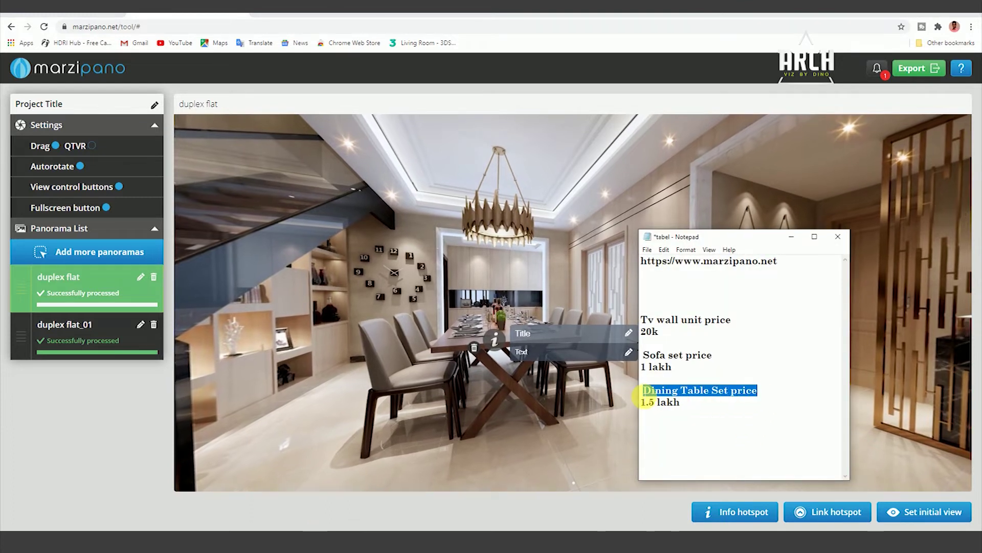
pyautogui.click(516, 368)
pyautogui.click(629, 333)
pyautogui.hotkey('ctrl', 'v')
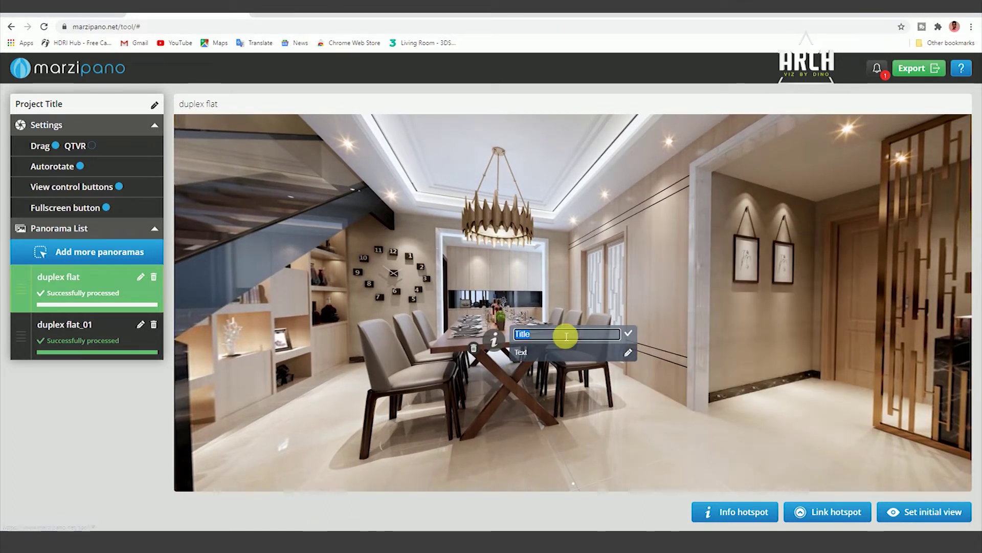
pyautogui.click(631, 335)
# Step: Set the dining table hotspot's text to 1.5 lakh, copied from the price notes
pyautogui.click(630, 353)
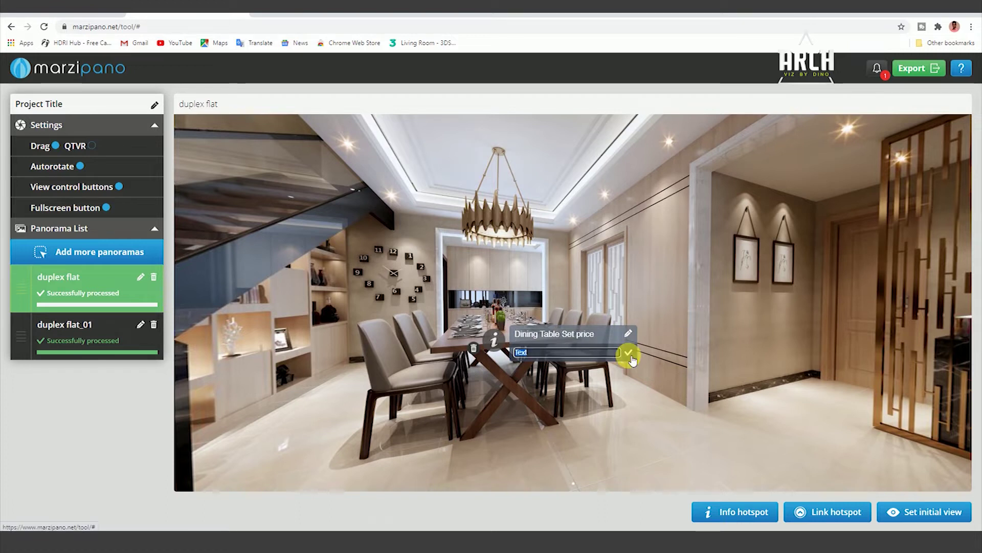
pyautogui.click(315, 532)
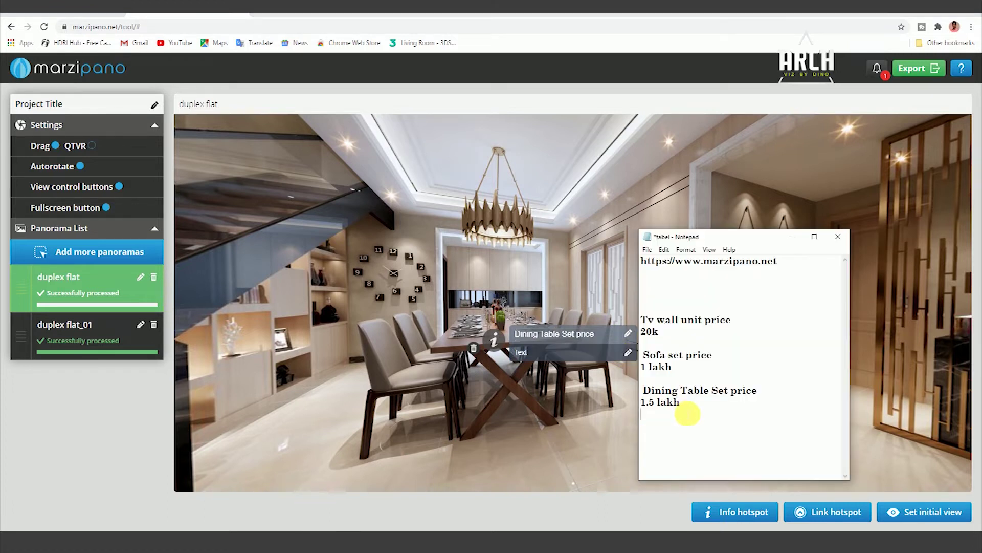
pyautogui.moveTo(683, 405); pyautogui.dragTo(643, 410)
pyautogui.click(556, 369)
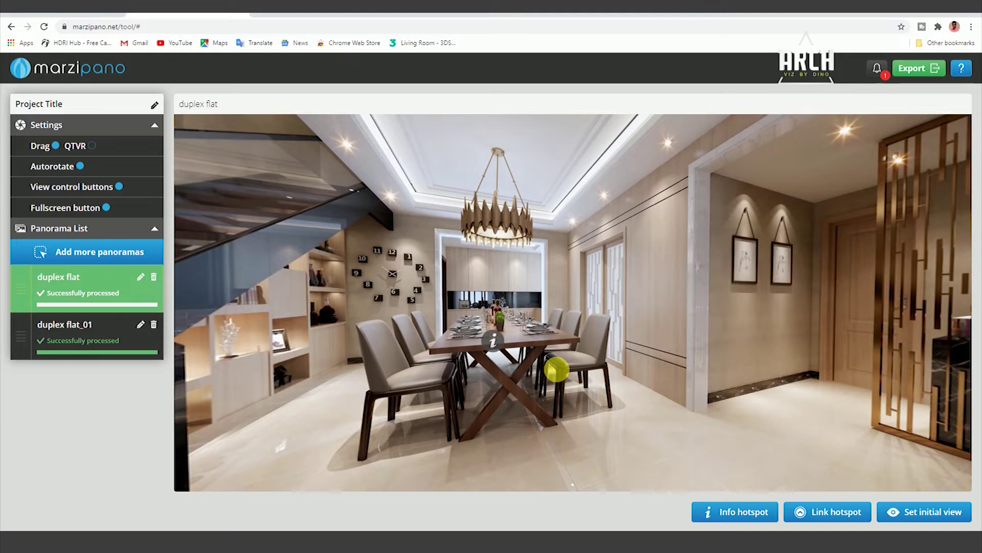
pyautogui.click(628, 352)
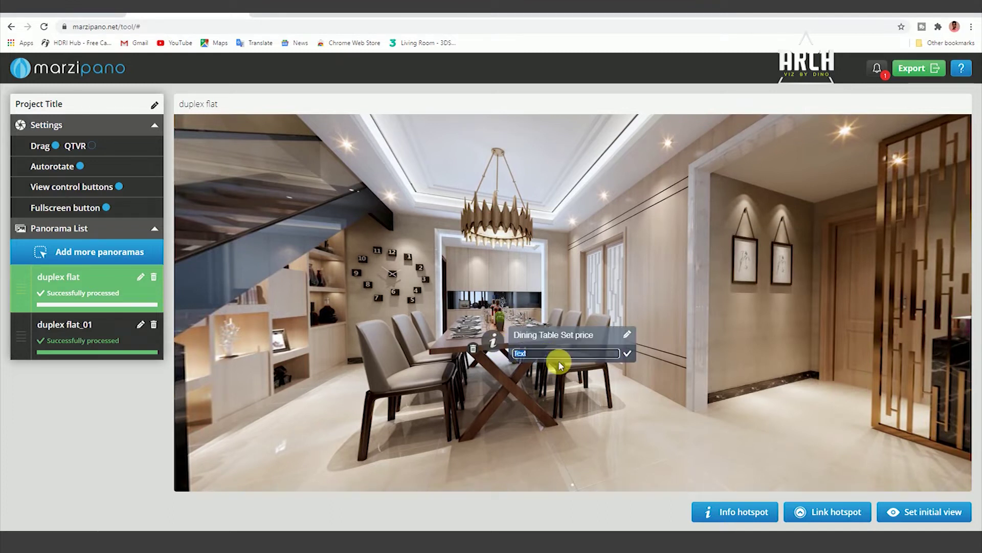
pyautogui.click(627, 353)
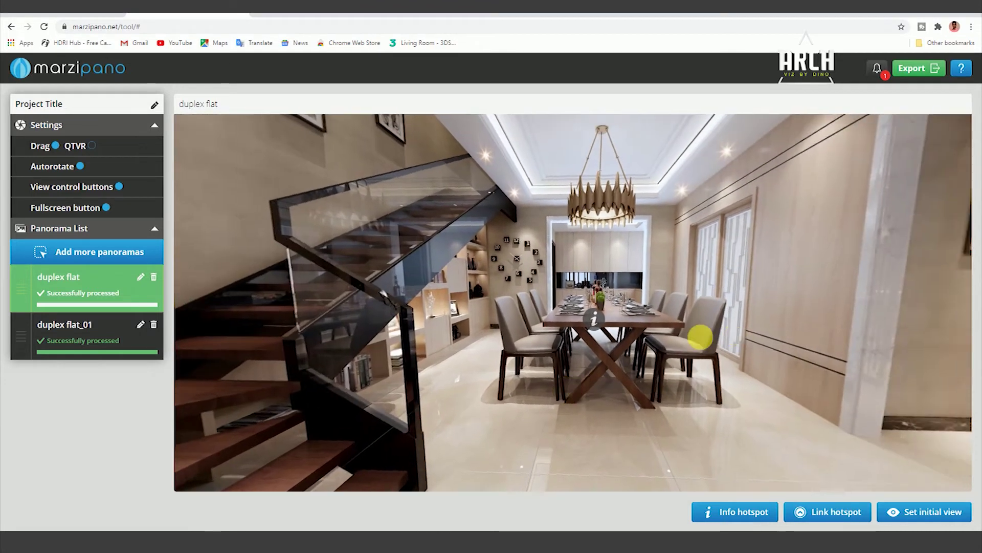
# Step: Turn around the dining room and preview the dining table hotspot's details
pyautogui.moveTo(700, 338); pyautogui.dragTo(621, 350)
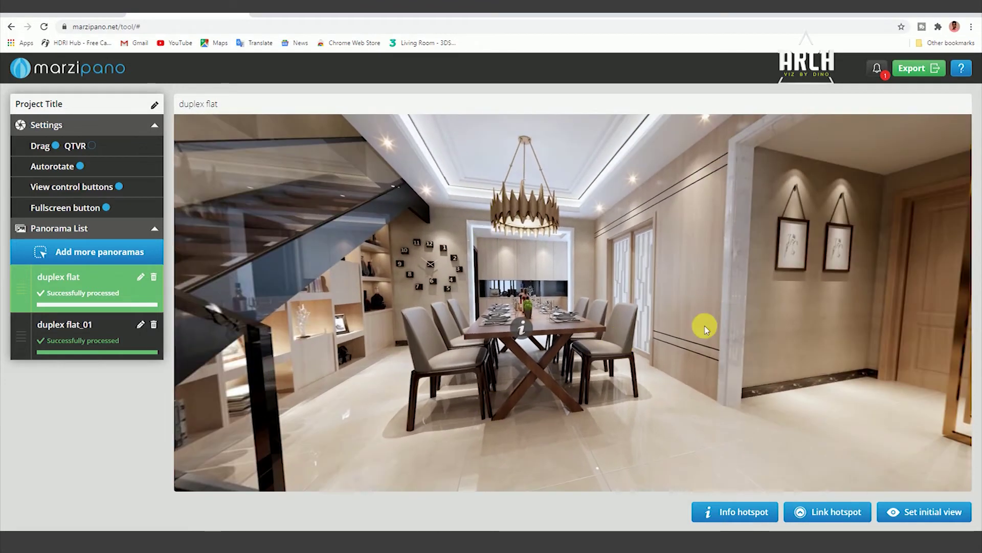
pyautogui.moveTo(705, 329); pyautogui.dragTo(639, 308)
pyautogui.click(458, 332)
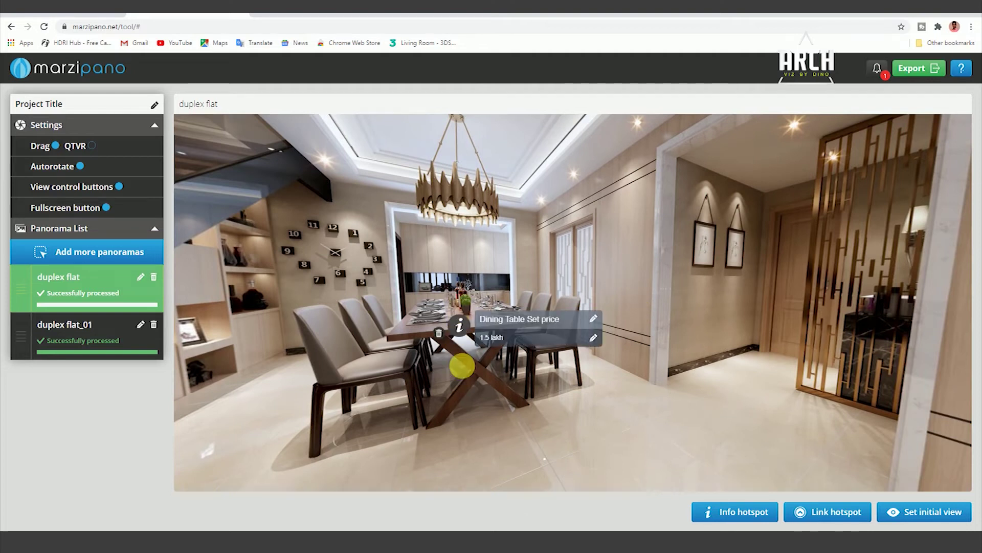
pyautogui.moveTo(707, 369); pyautogui.dragTo(580, 405)
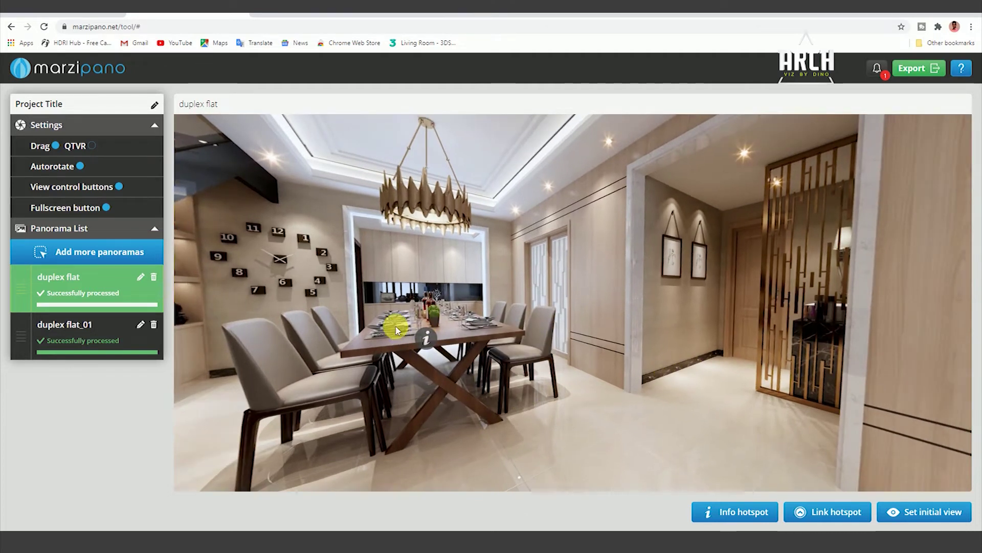
pyautogui.click(426, 340)
pyautogui.moveTo(721, 294); pyautogui.dragTo(716, 293)
pyautogui.moveTo(801, 292); pyautogui.dragTo(560, 296)
pyautogui.moveTo(772, 263); pyautogui.dragTo(634, 269)
pyautogui.moveTo(762, 302); pyautogui.dragTo(636, 300)
pyautogui.click(440, 337)
pyautogui.moveTo(705, 264); pyautogui.dragTo(550, 257)
pyautogui.moveTo(624, 300); pyautogui.dragTo(587, 231)
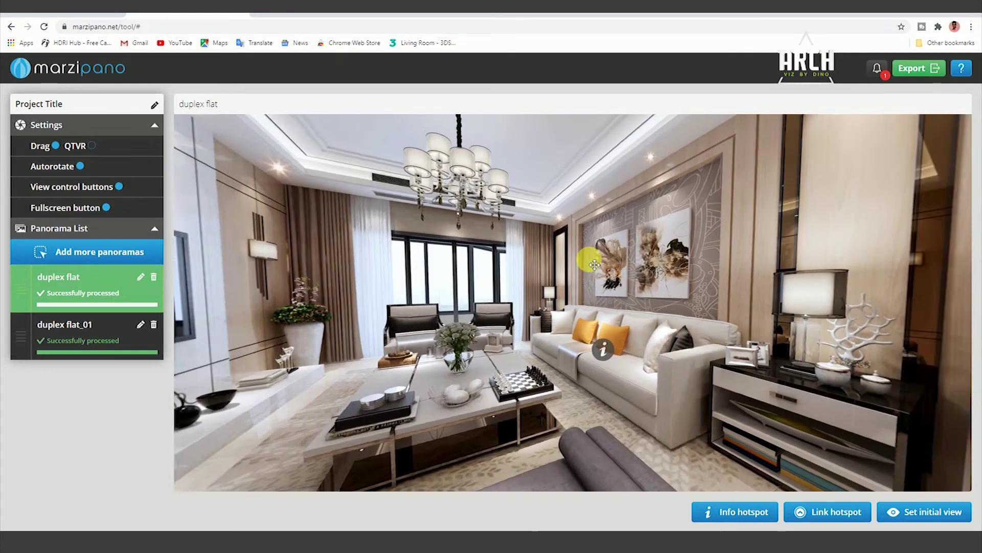
pyautogui.moveTo(594, 264); pyautogui.dragTo(445, 257)
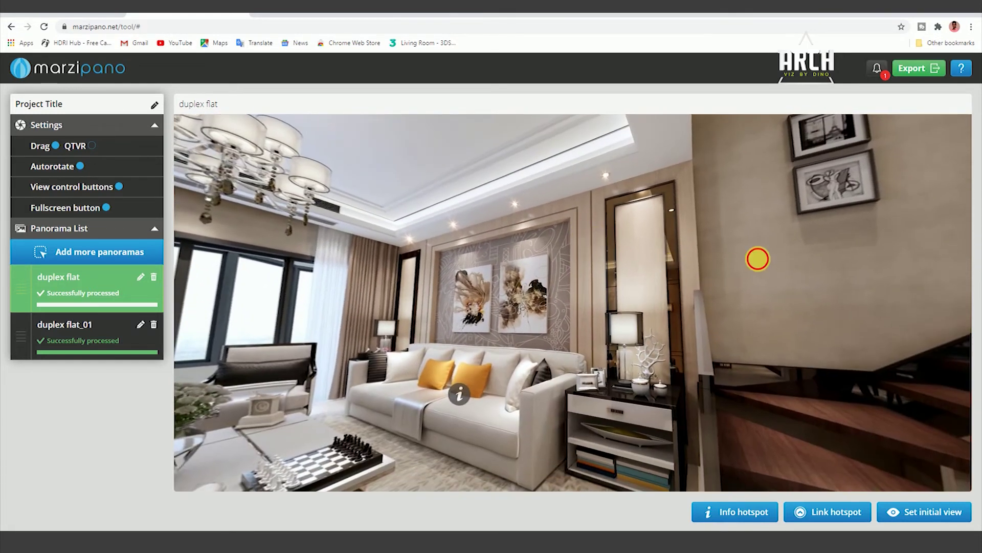
pyautogui.moveTo(758, 259)
pyautogui.mouseDown()
pyautogui.moveTo(607, 267)
pyautogui.moveTo(506, 259)
pyautogui.mouseUp()
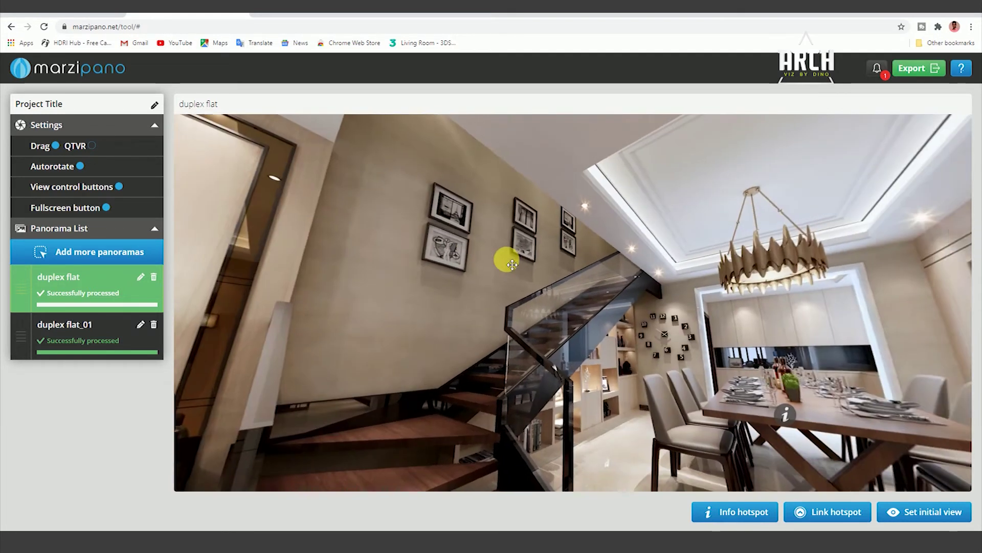
pyautogui.moveTo(650, 314)
pyautogui.mouseDown()
pyautogui.moveTo(545, 319)
pyautogui.moveTo(520, 307)
pyautogui.mouseUp()
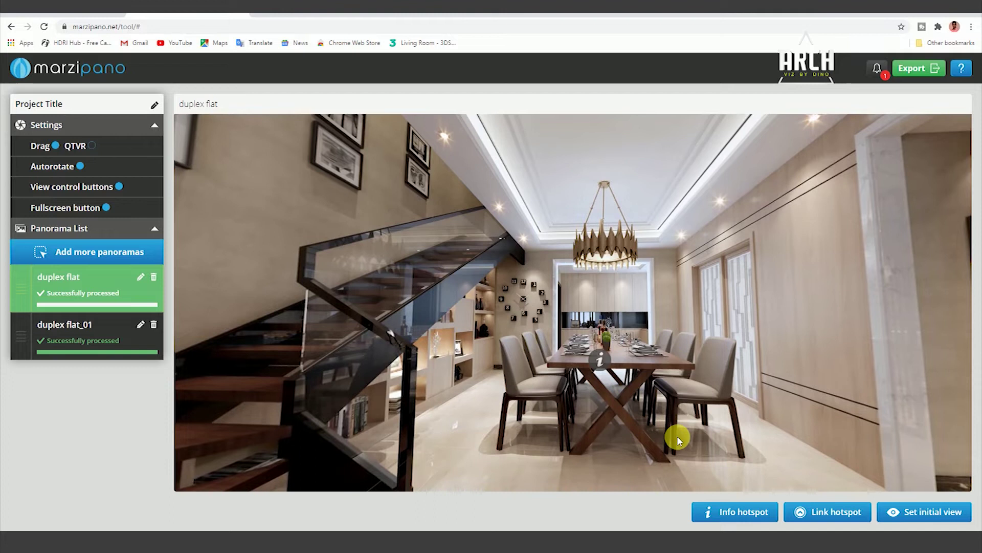
# Step: Add a link hotspot to duplex flat_01 beside the staircase and follow it
pyautogui.click(839, 514)
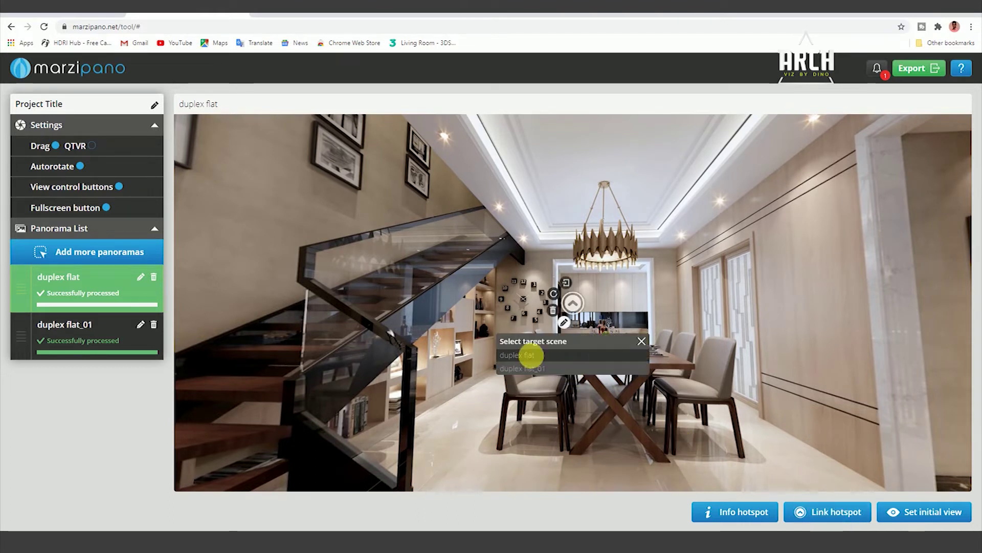
pyautogui.moveTo(610, 365); pyautogui.dragTo(630, 369)
pyautogui.click(641, 340)
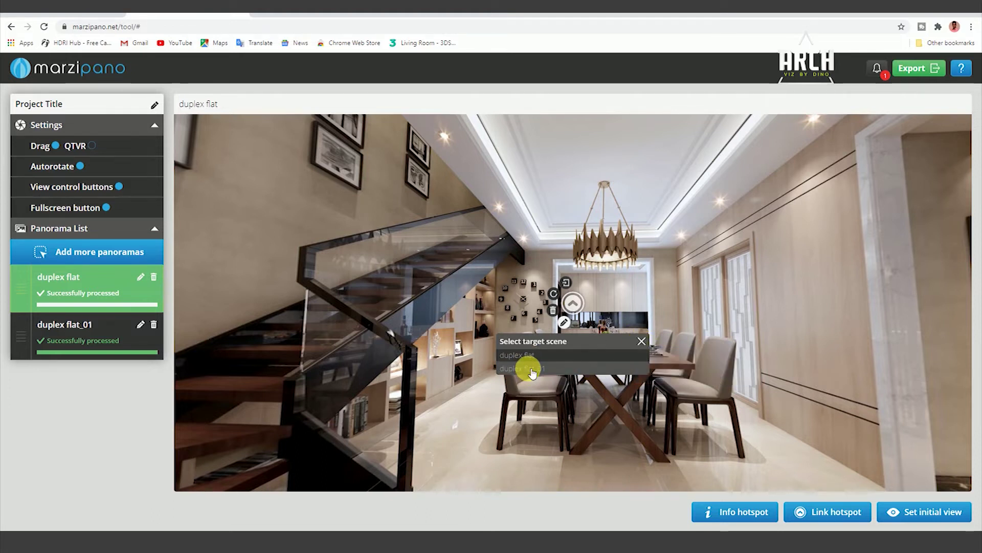
pyautogui.click(532, 369)
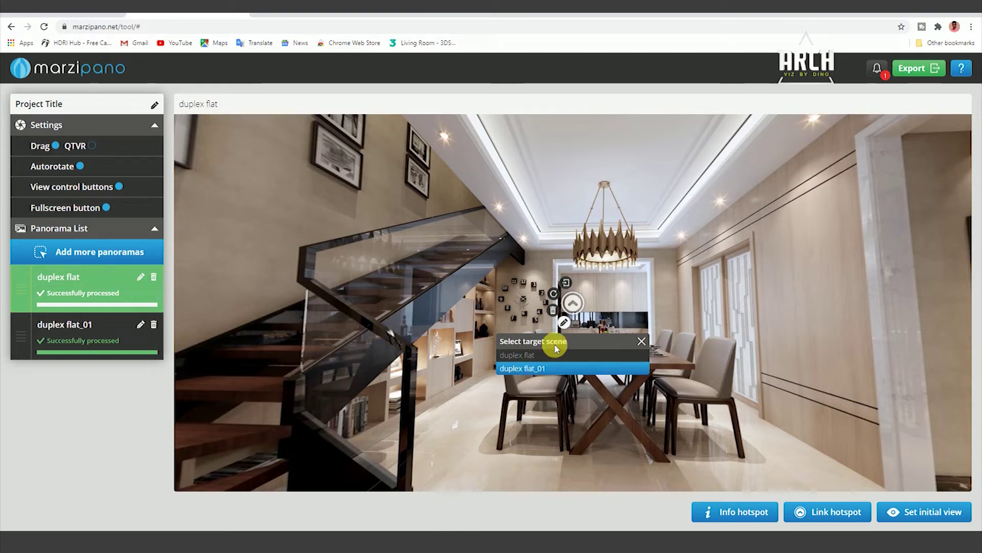
pyautogui.moveTo(580, 311); pyautogui.dragTo(481, 217)
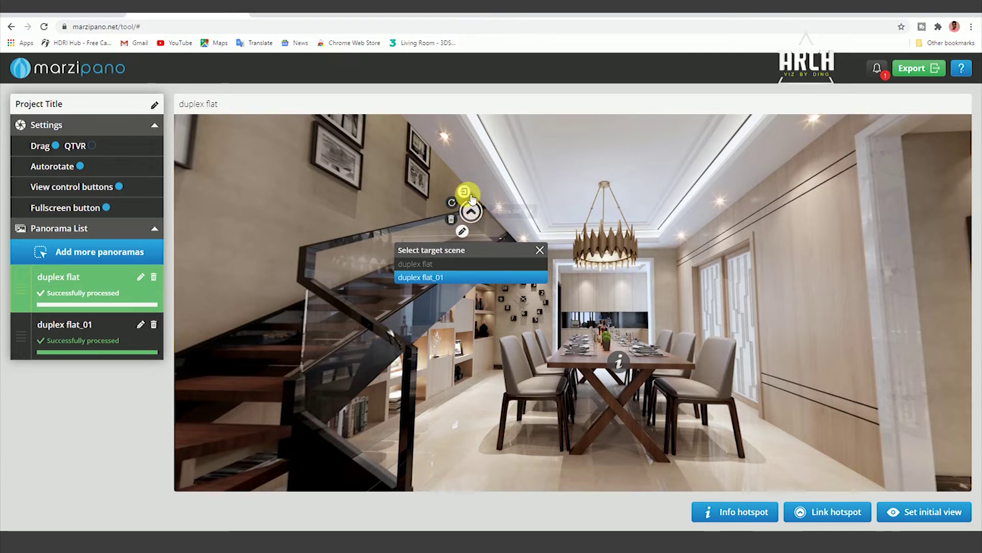
pyautogui.click(466, 191)
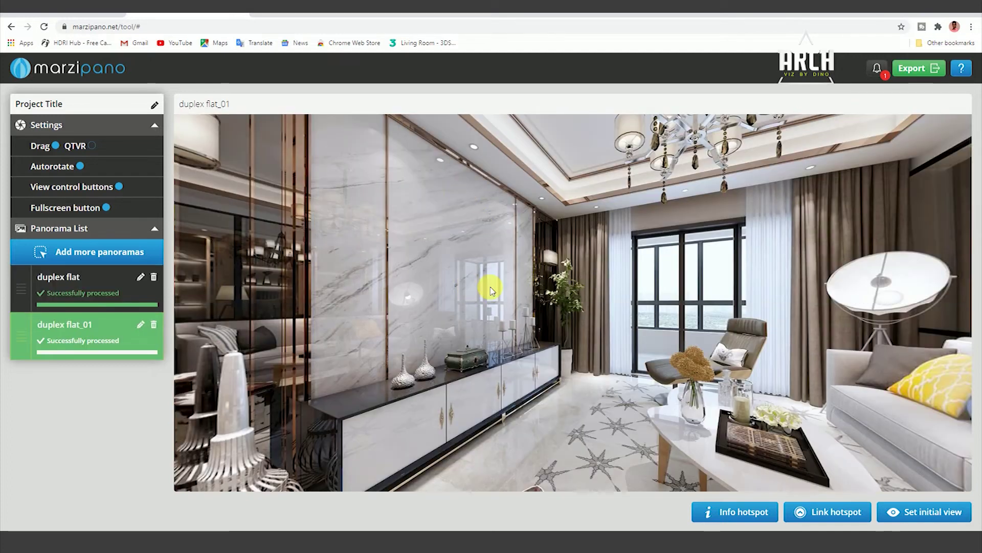
# Step: Look around duplex flat_01 and place a new info hotspot on the dining table
pyautogui.moveTo(490, 290); pyautogui.dragTo(537, 274)
pyautogui.moveTo(377, 273); pyautogui.dragTo(673, 293)
pyautogui.moveTo(474, 271); pyautogui.dragTo(621, 315)
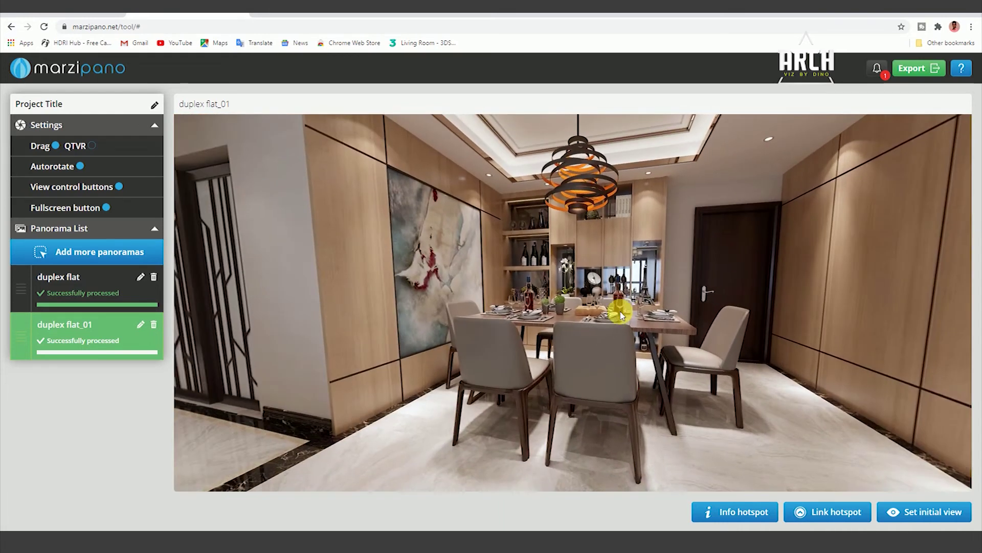
pyautogui.moveTo(543, 303)
pyautogui.mouseDown()
pyautogui.moveTo(761, 335)
pyautogui.moveTo(593, 294)
pyautogui.moveTo(658, 292)
pyautogui.mouseUp()
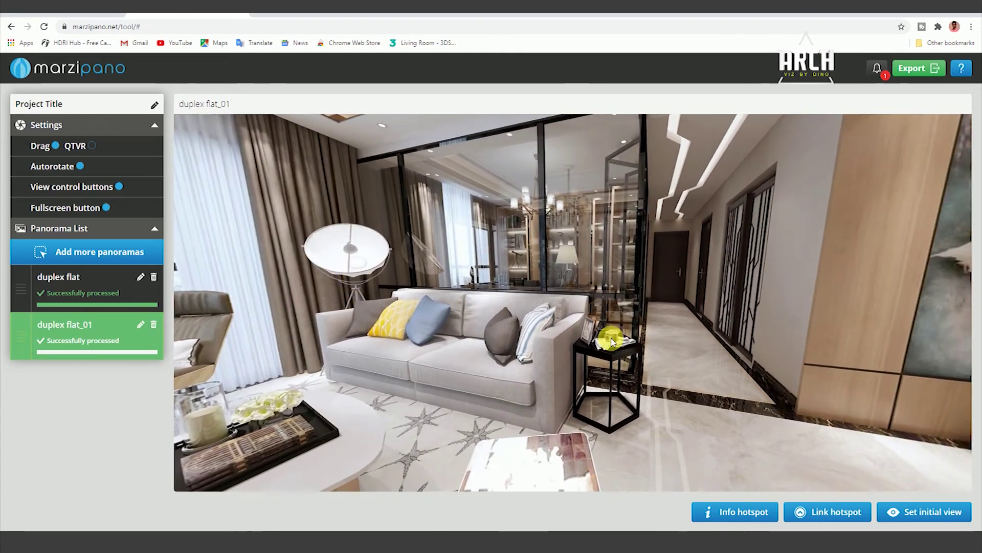
pyautogui.moveTo(778, 353)
pyautogui.mouseDown()
pyautogui.moveTo(629, 354)
pyautogui.moveTo(566, 366)
pyautogui.mouseUp()
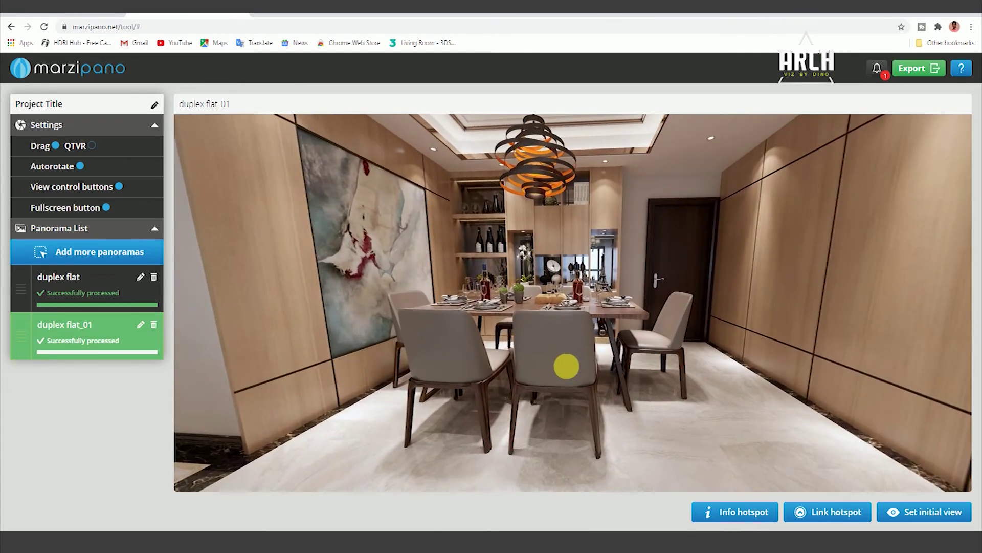
pyautogui.click(735, 511)
pyautogui.moveTo(582, 310); pyautogui.dragTo(529, 302)
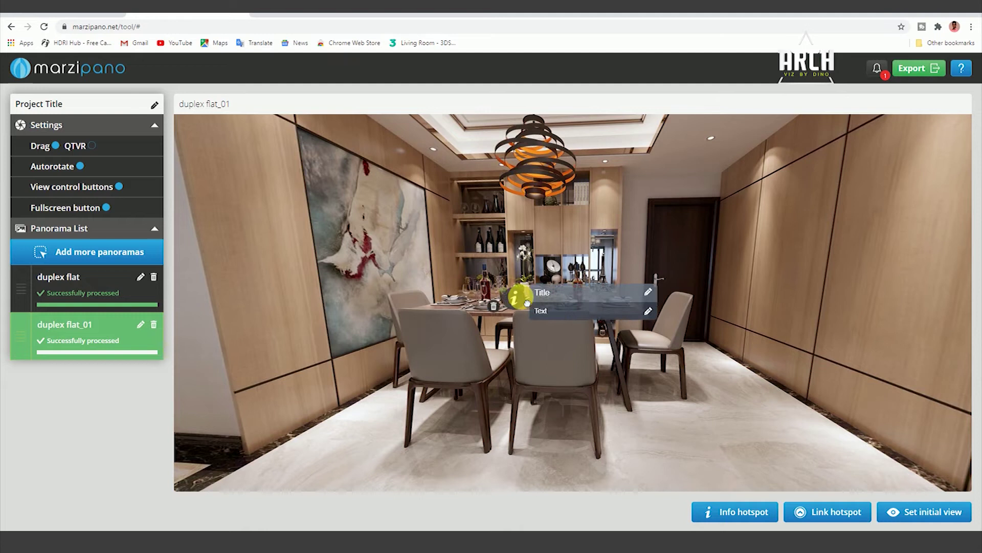
# Step: Title the hotspot 'Dining Table Set price' from the notes and give it the text 50k
pyautogui.click(654, 287)
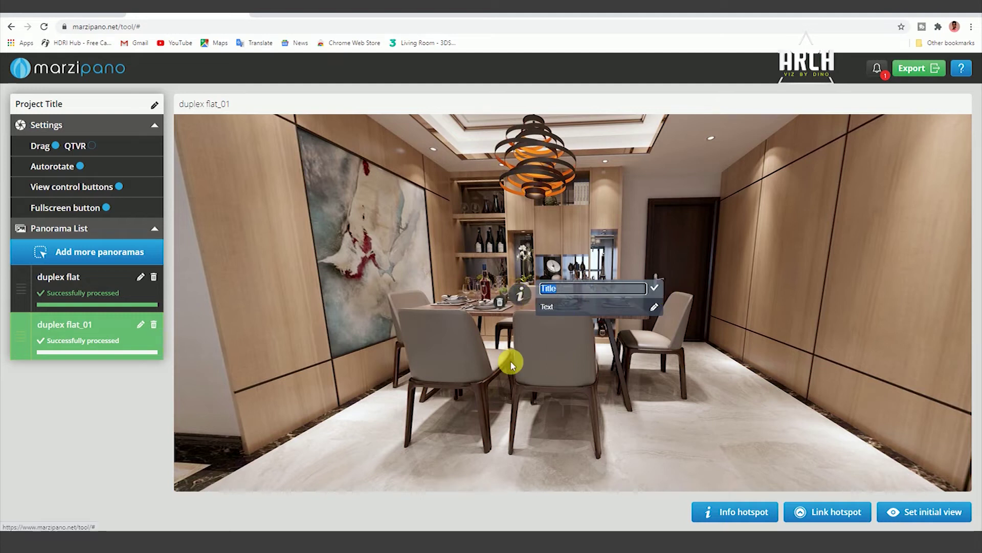
pyautogui.hotkey('alt', 'Tab')
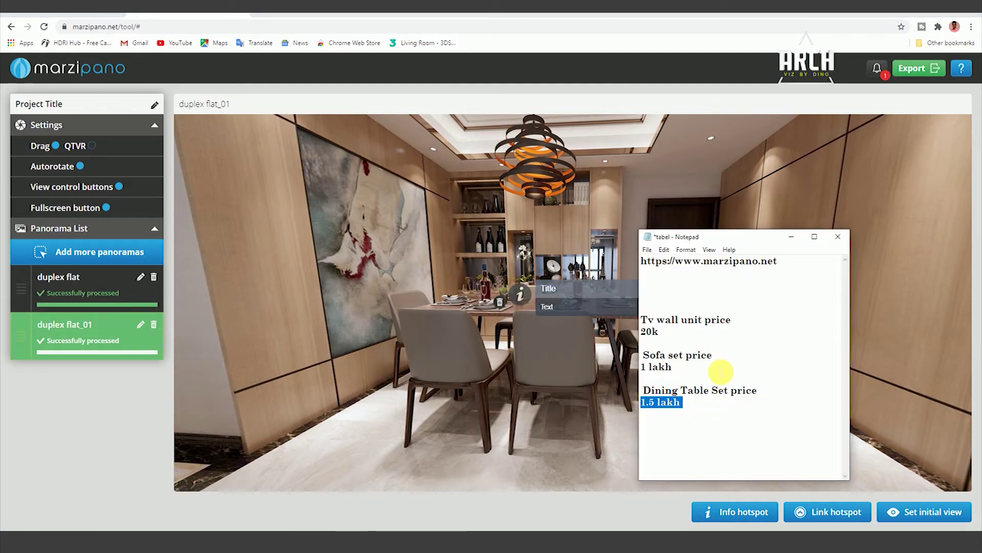
pyautogui.click(722, 372)
pyautogui.moveTo(758, 390); pyautogui.dragTo(643, 391)
pyautogui.hotkey('ctrl', 'c')
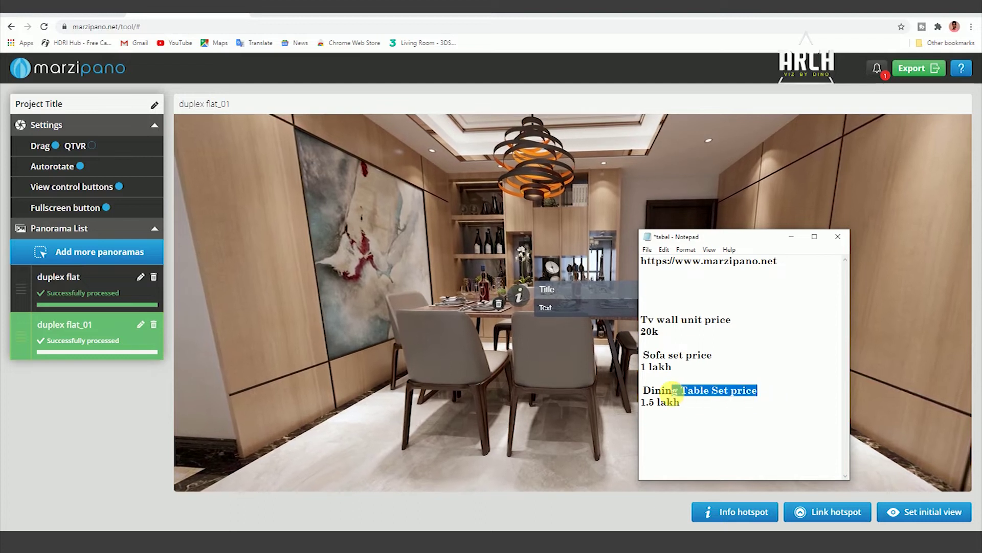
pyautogui.click(573, 297)
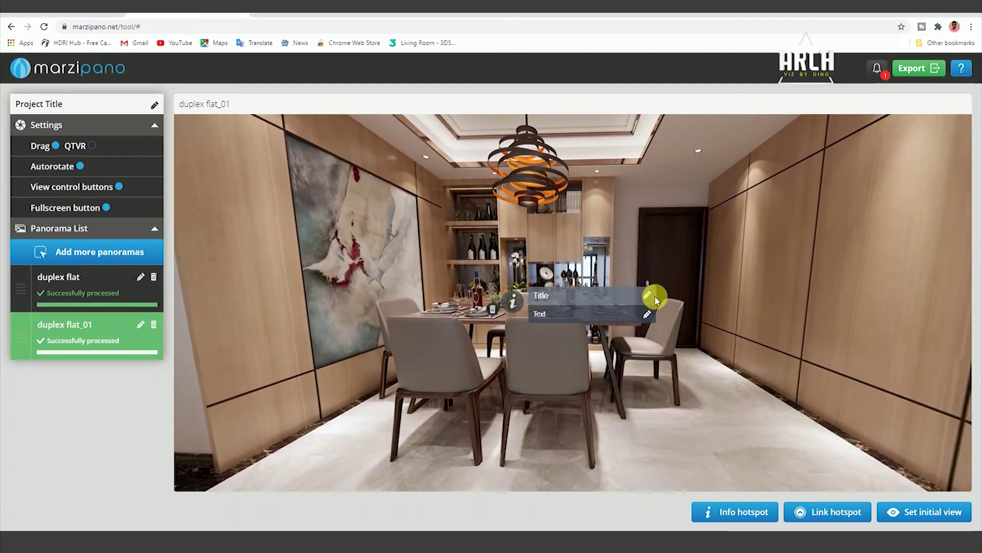
pyautogui.hotkey('ctrl', 'v')
pyautogui.click(647, 295)
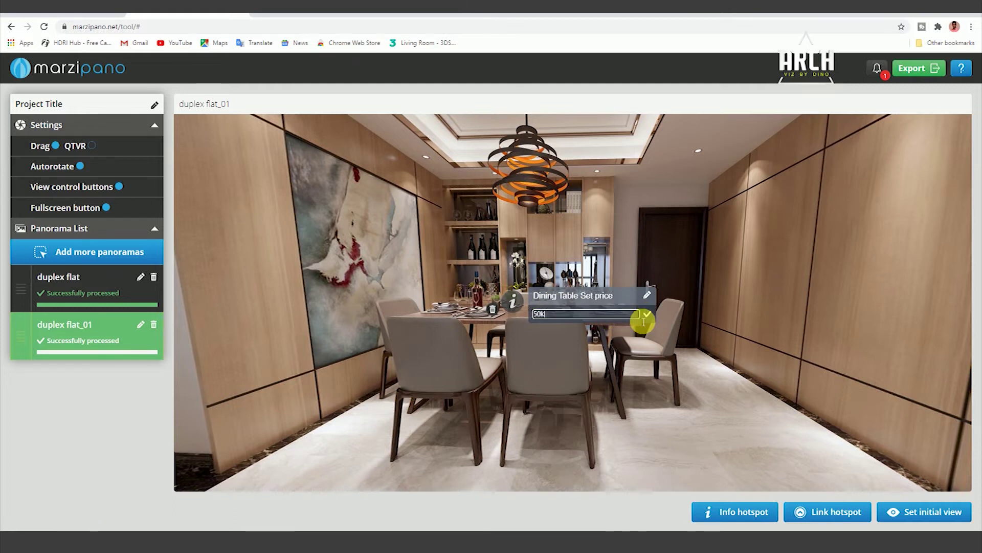
pyautogui.click(647, 313)
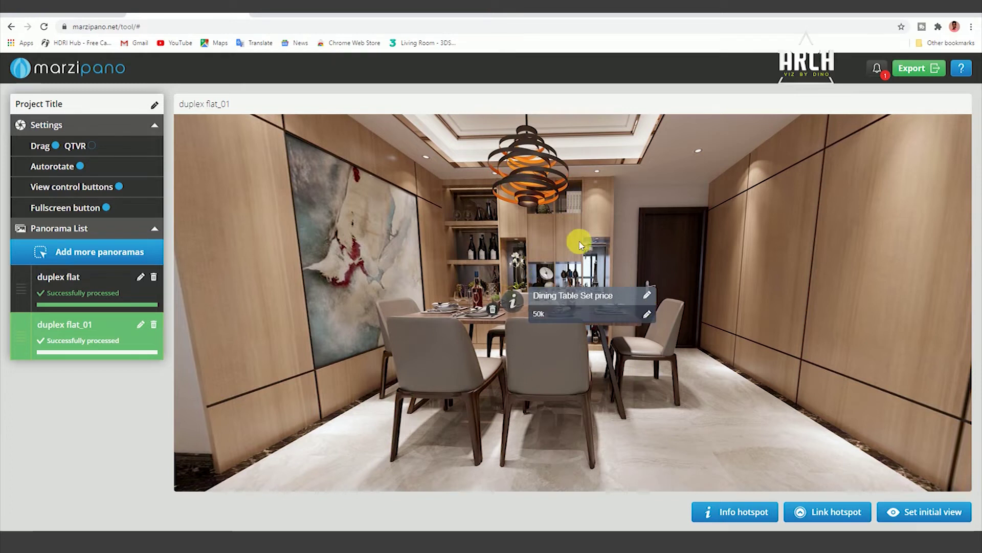
pyautogui.moveTo(581, 246); pyautogui.dragTo(702, 281)
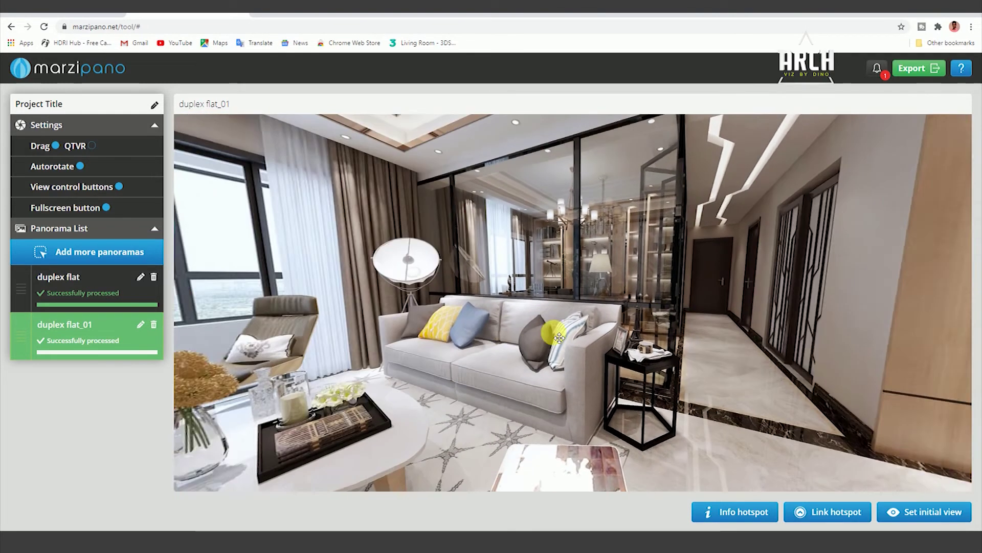
pyautogui.moveTo(559, 337); pyautogui.dragTo(614, 348)
# Step: Place an info hotspot on the sofa titled SOFA with the text 60K
pyautogui.click(817, 514)
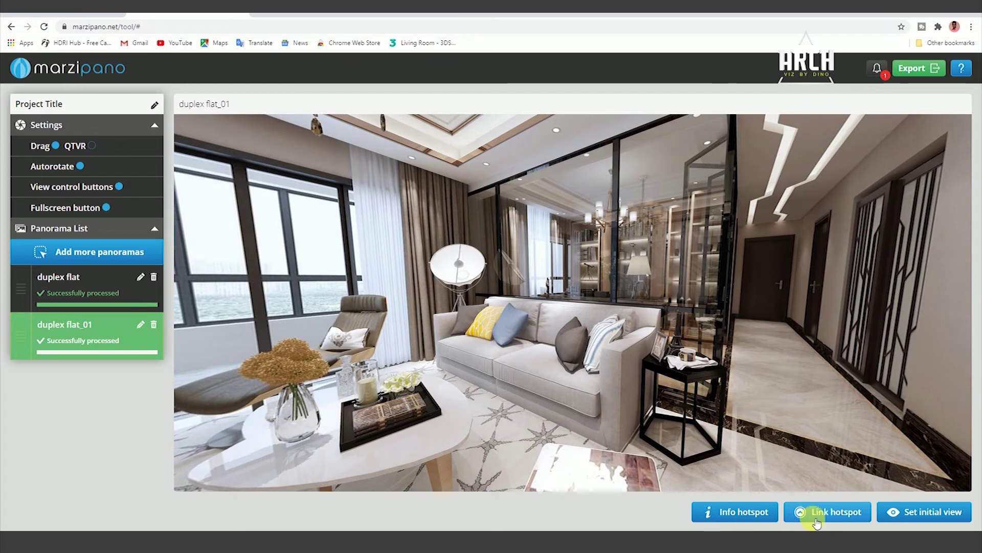
pyautogui.click(707, 512)
pyautogui.moveTo(613, 302); pyautogui.dragTo(624, 349)
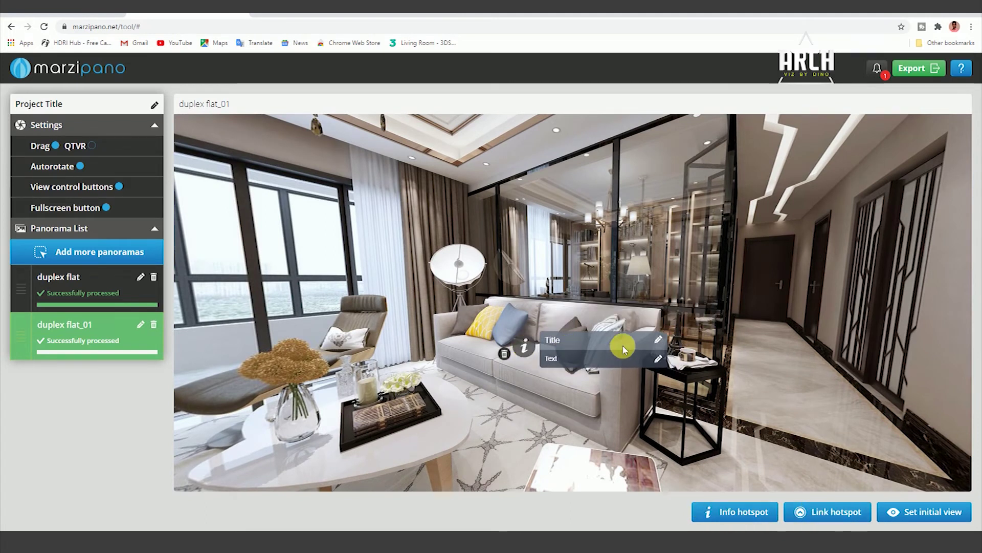
pyautogui.click(659, 339)
pyautogui.write('SOFA')
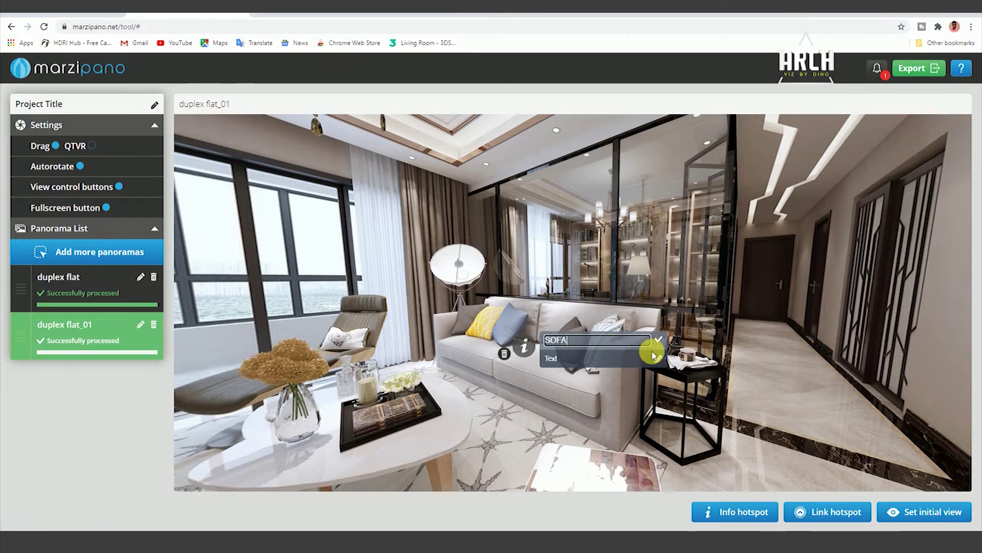
pyautogui.click(659, 359)
pyautogui.write('60K')
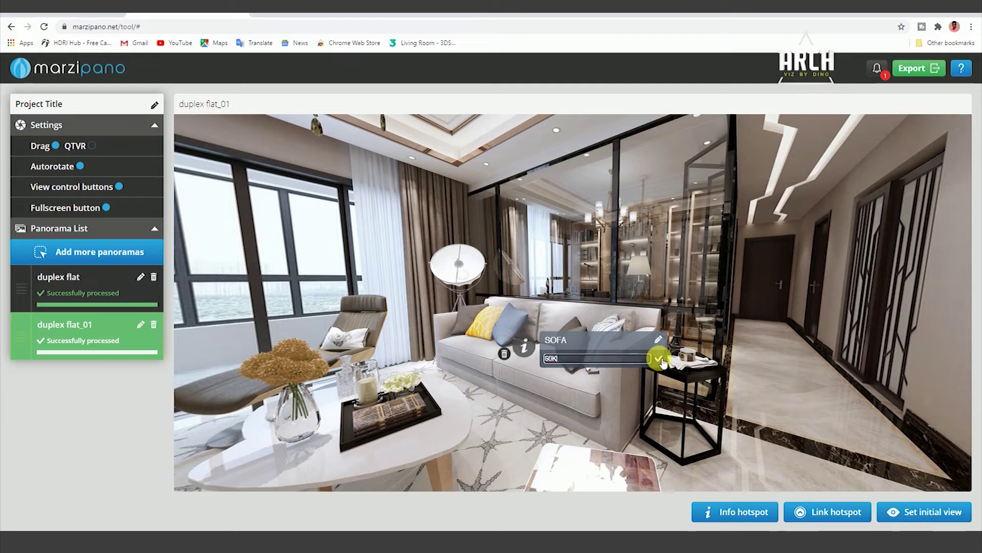
pyautogui.click(660, 359)
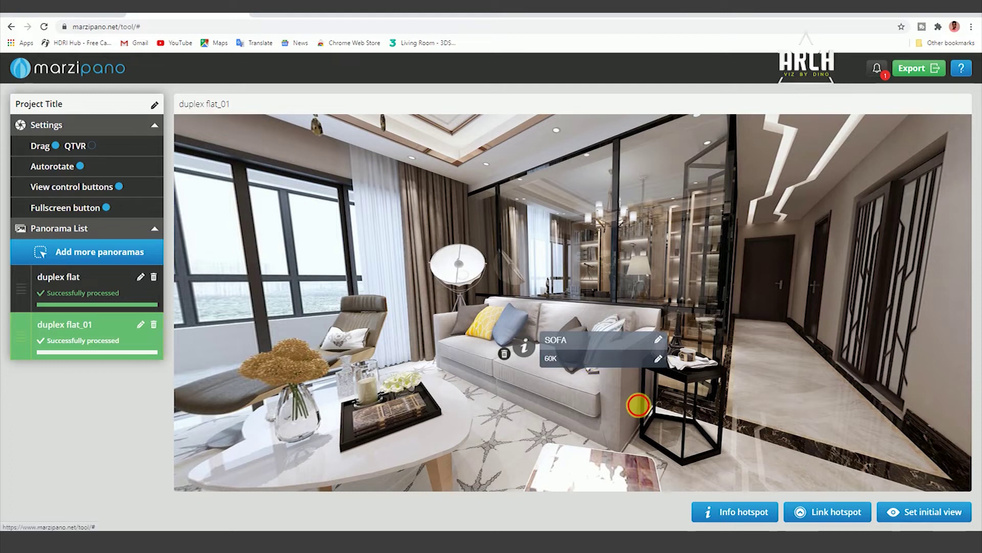
pyautogui.moveTo(335, 328); pyautogui.dragTo(384, 351)
pyautogui.moveTo(344, 307)
pyautogui.mouseDown()
pyautogui.moveTo(533, 309)
pyautogui.moveTo(417, 307)
pyautogui.moveTo(526, 296)
pyautogui.moveTo(592, 220)
pyautogui.moveTo(584, 353)
pyautogui.mouseUp()
pyautogui.moveTo(704, 234)
pyautogui.mouseDown()
pyautogui.moveTo(601, 241)
pyautogui.moveTo(569, 285)
pyautogui.moveTo(671, 277)
pyautogui.moveTo(640, 241)
pyautogui.moveTo(379, 274)
pyautogui.moveTo(505, 274)
pyautogui.mouseUp()
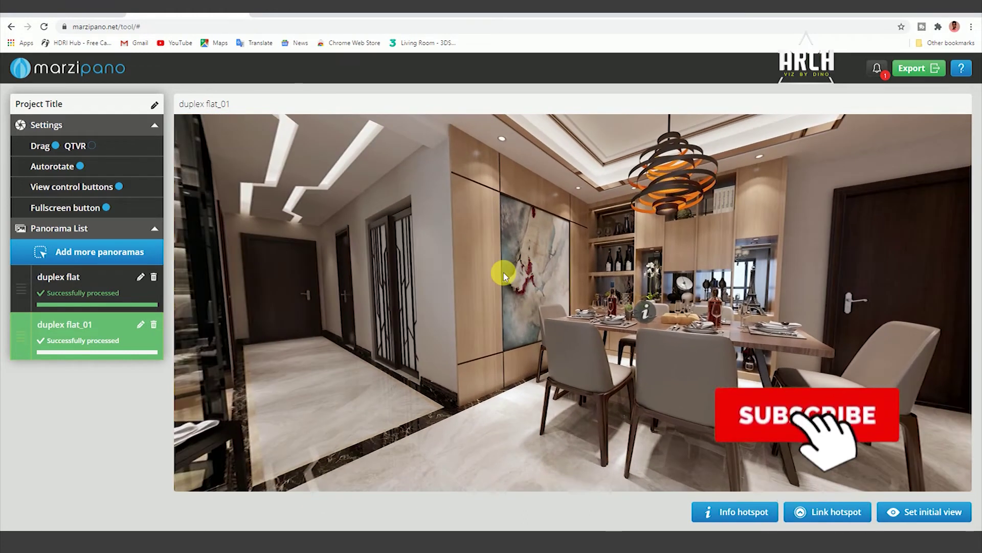
# Step: Put a link hotspot to duplex flat on the hallway door and follow it
pyautogui.moveTo(434, 278)
pyautogui.mouseDown()
pyautogui.moveTo(657, 280)
pyautogui.moveTo(467, 239)
pyautogui.moveTo(636, 246)
pyautogui.moveTo(485, 250)
pyautogui.mouseUp()
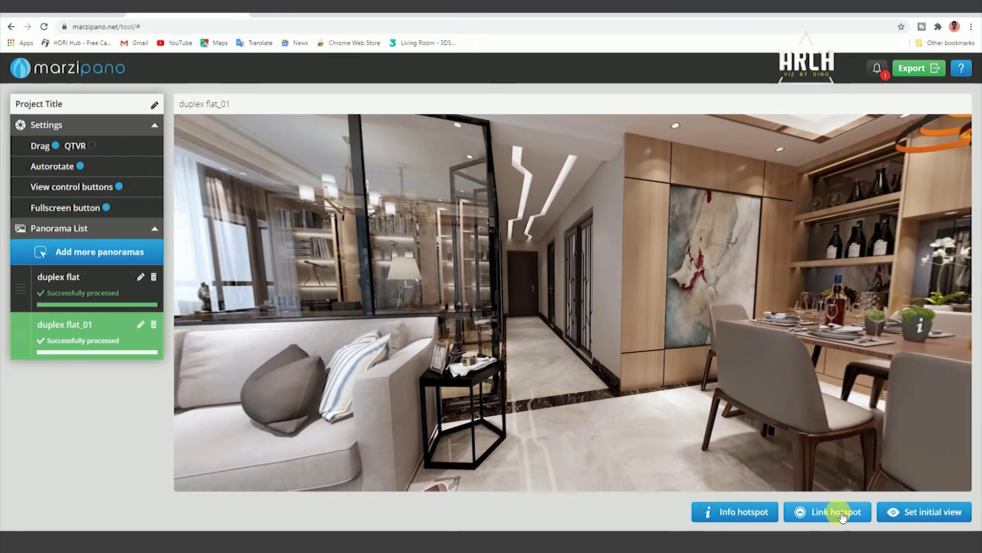
pyautogui.click(841, 514)
pyautogui.moveTo(575, 305); pyautogui.dragTo(536, 294)
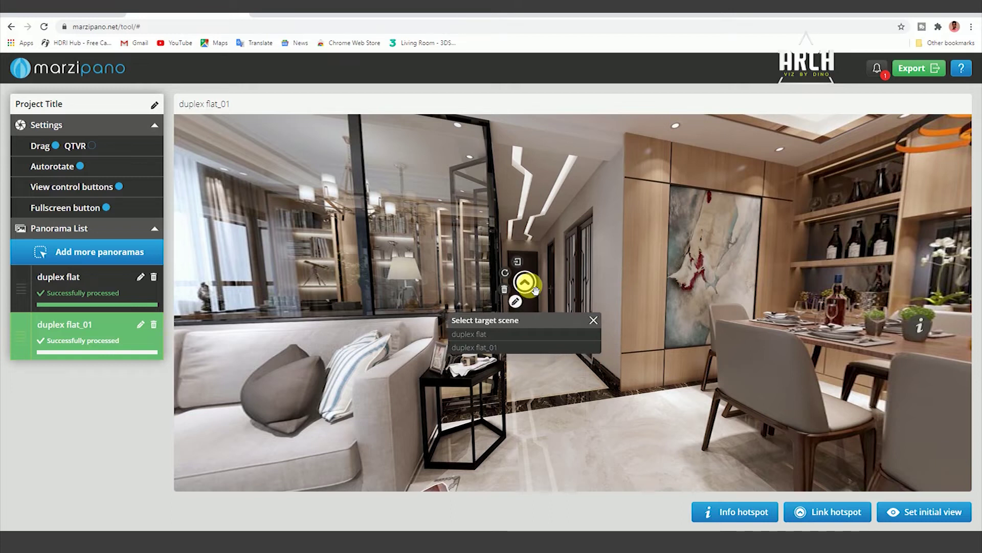
pyautogui.click(523, 335)
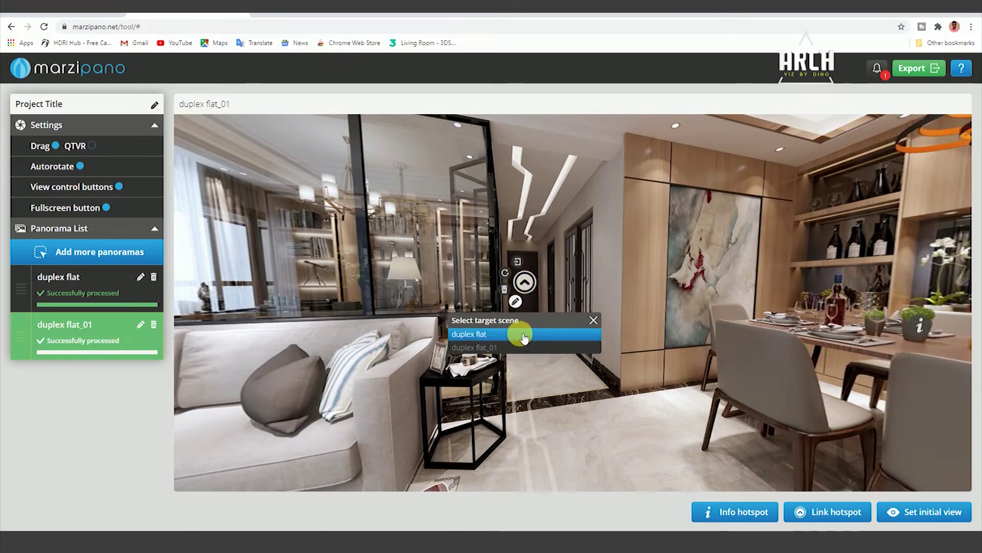
pyautogui.click(518, 263)
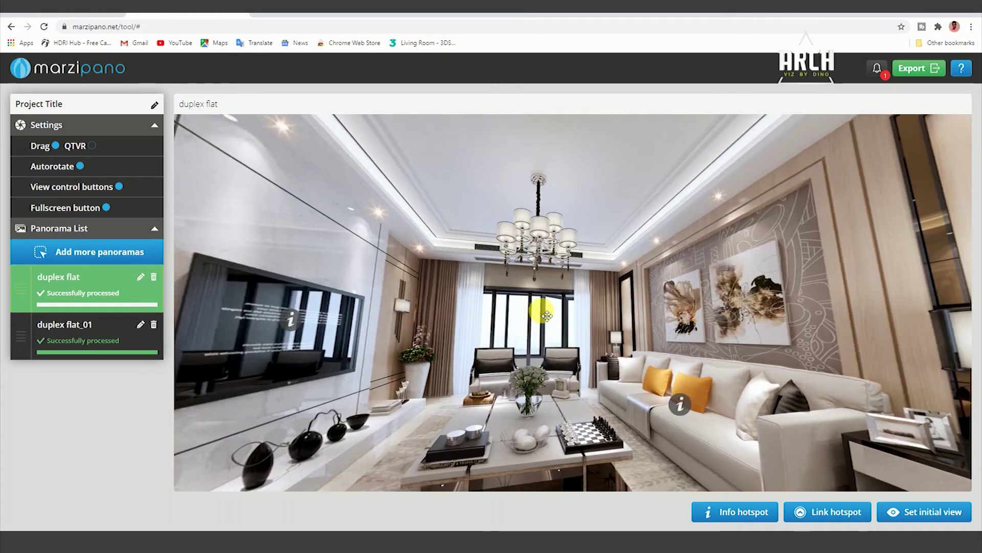
# Step: Frame the TV wall, window and sofa and save it as duplex flat's initial view
pyautogui.moveTo(542, 274)
pyautogui.mouseDown()
pyautogui.moveTo(579, 273)
pyautogui.moveTo(588, 288)
pyautogui.mouseUp()
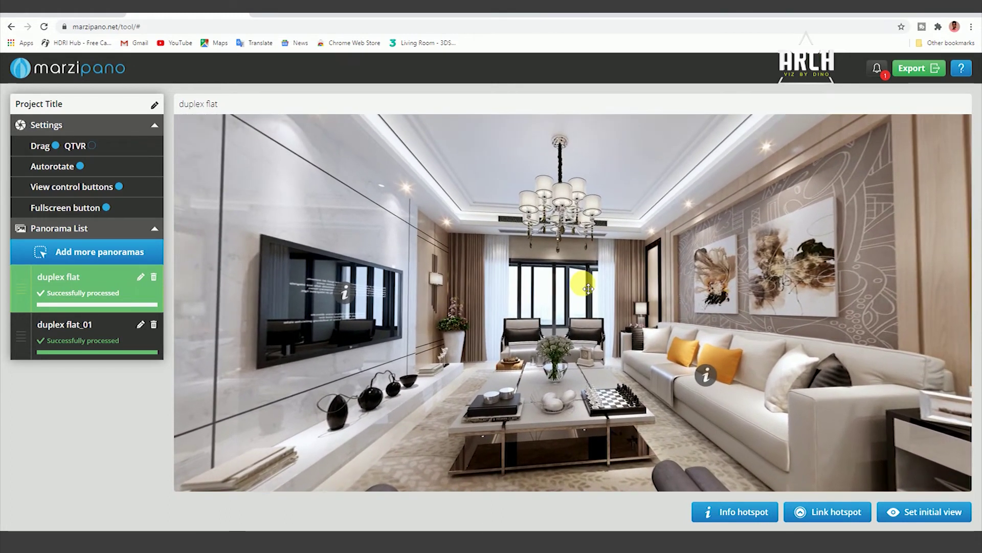
pyautogui.moveTo(557, 303); pyautogui.dragTo(567, 313)
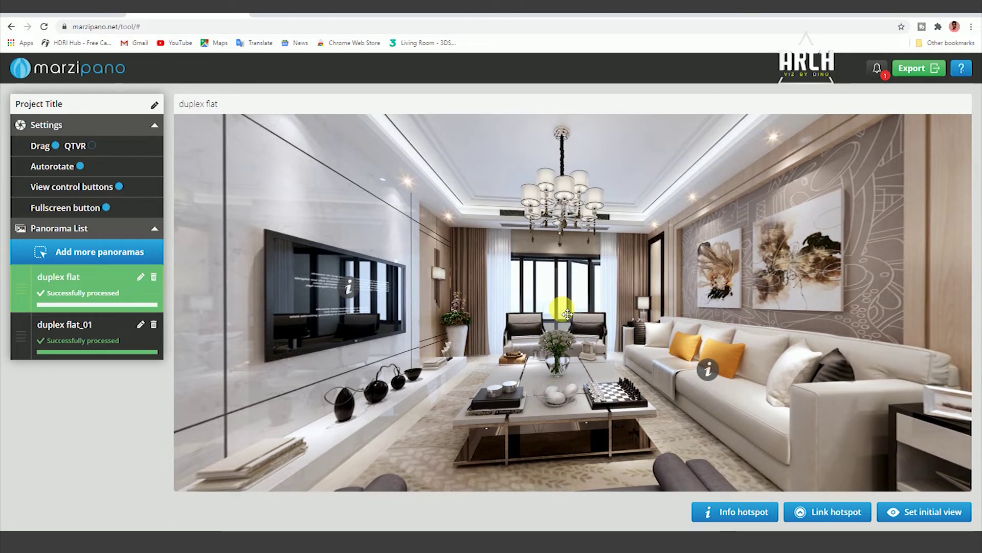
pyautogui.moveTo(567, 313); pyautogui.dragTo(550, 307)
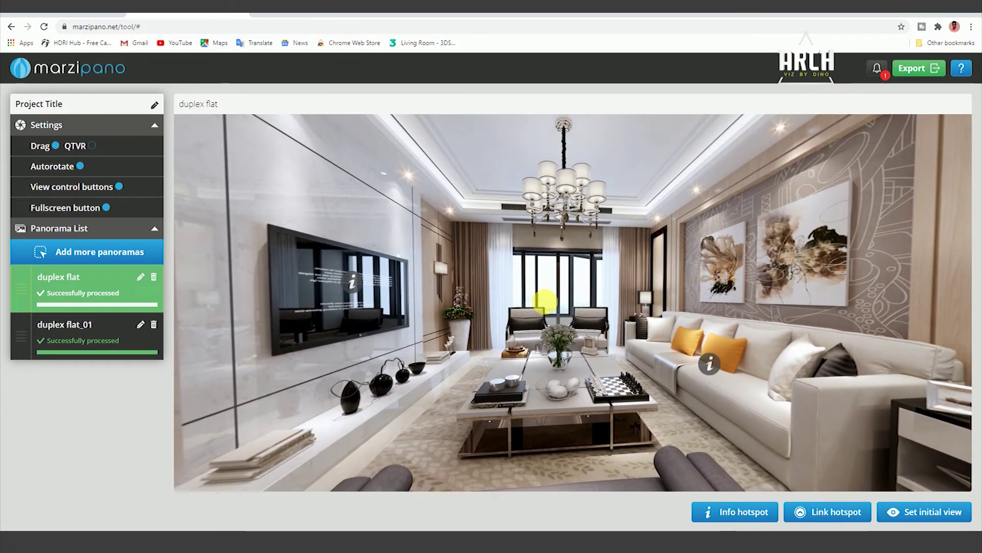
pyautogui.click(945, 512)
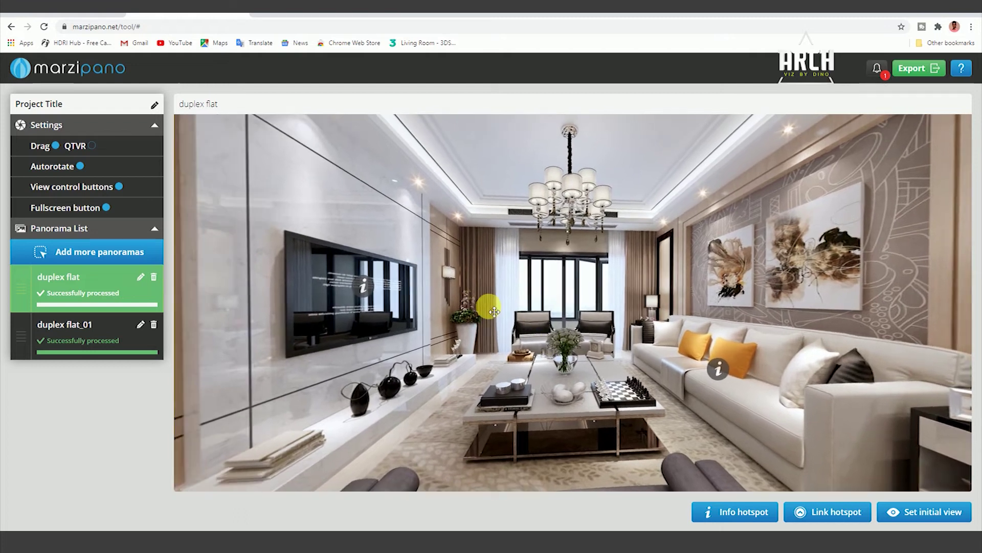
# Step: Follow the links to duplex flat_01 and back to duplex flat
pyautogui.moveTo(494, 311); pyautogui.dragTo(518, 311)
pyautogui.moveTo(690, 255); pyautogui.dragTo(627, 260)
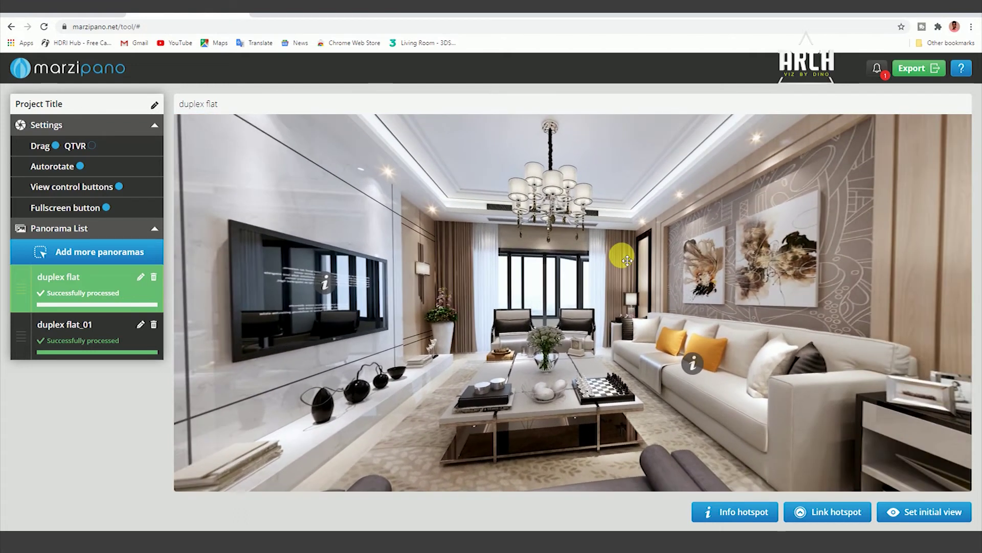
pyautogui.moveTo(467, 266)
pyautogui.mouseDown()
pyautogui.moveTo(559, 275)
pyautogui.moveTo(618, 263)
pyautogui.mouseUp()
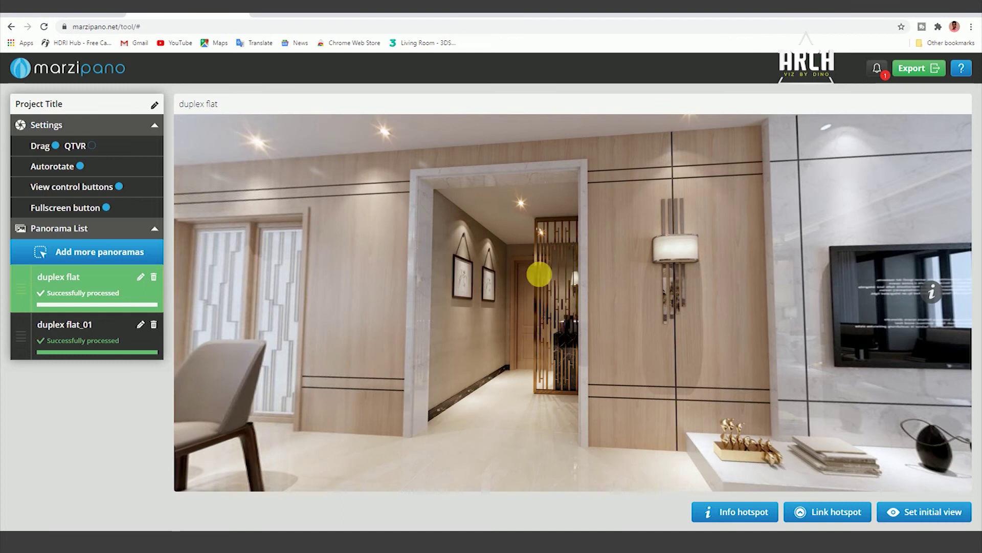
pyautogui.moveTo(539, 274)
pyautogui.mouseDown()
pyautogui.moveTo(513, 291)
pyautogui.moveTo(587, 296)
pyautogui.mouseUp()
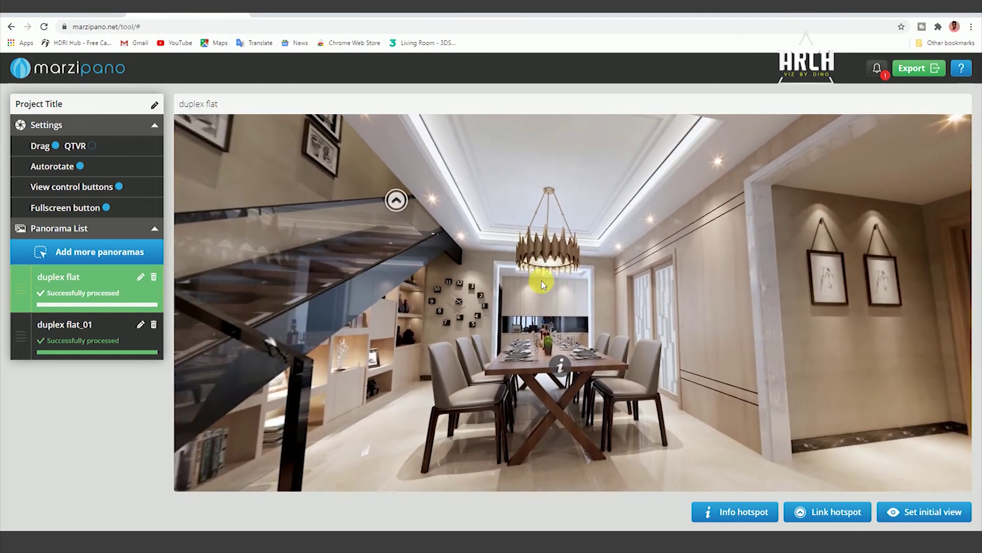
pyautogui.click(388, 181)
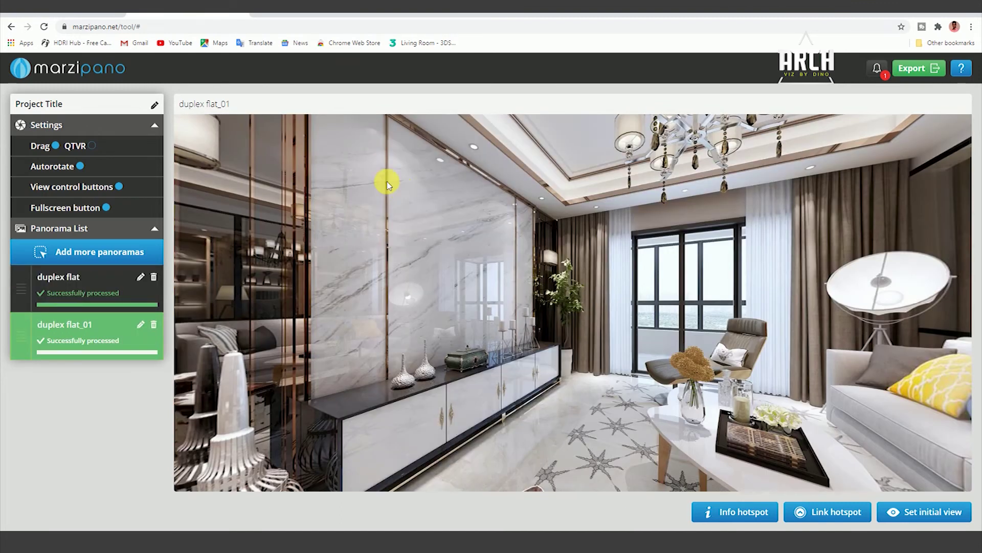
pyautogui.moveTo(467, 314); pyautogui.dragTo(537, 303)
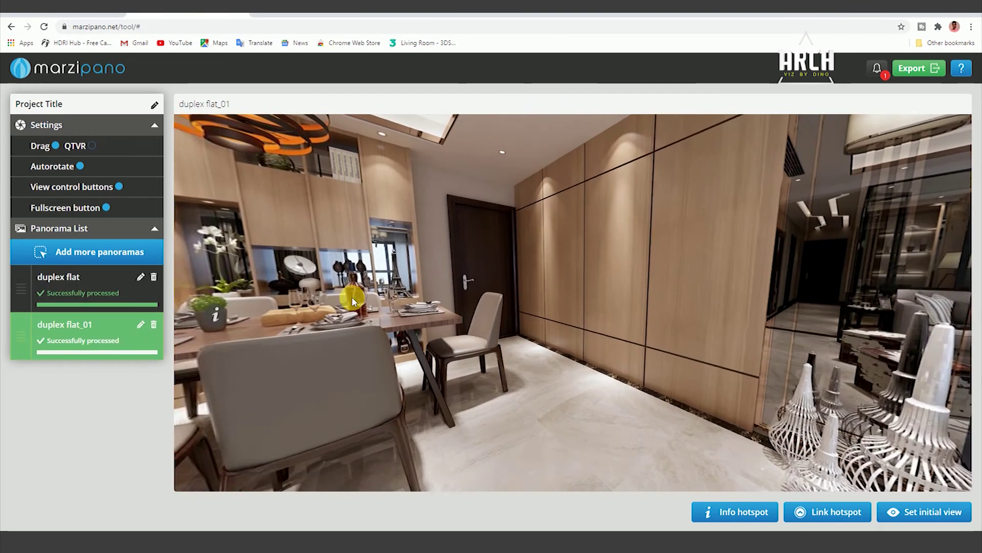
pyautogui.moveTo(394, 291)
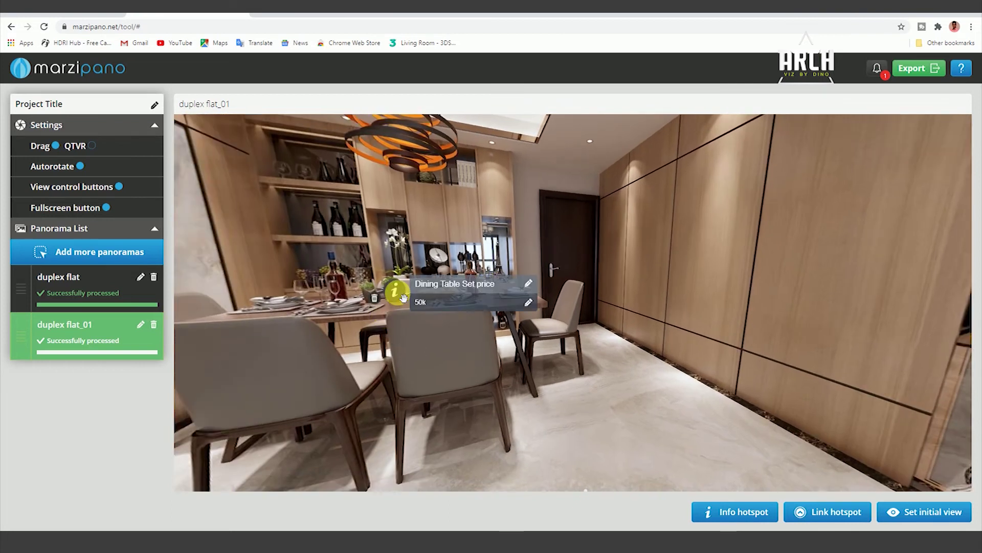
pyautogui.moveTo(398, 365); pyautogui.dragTo(460, 335)
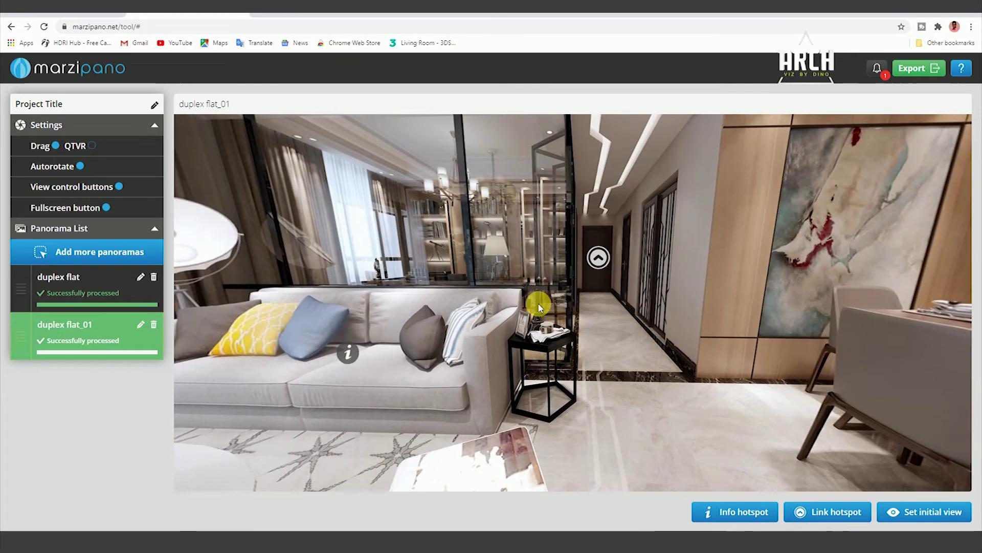
pyautogui.moveTo(631, 340); pyautogui.dragTo(555, 373)
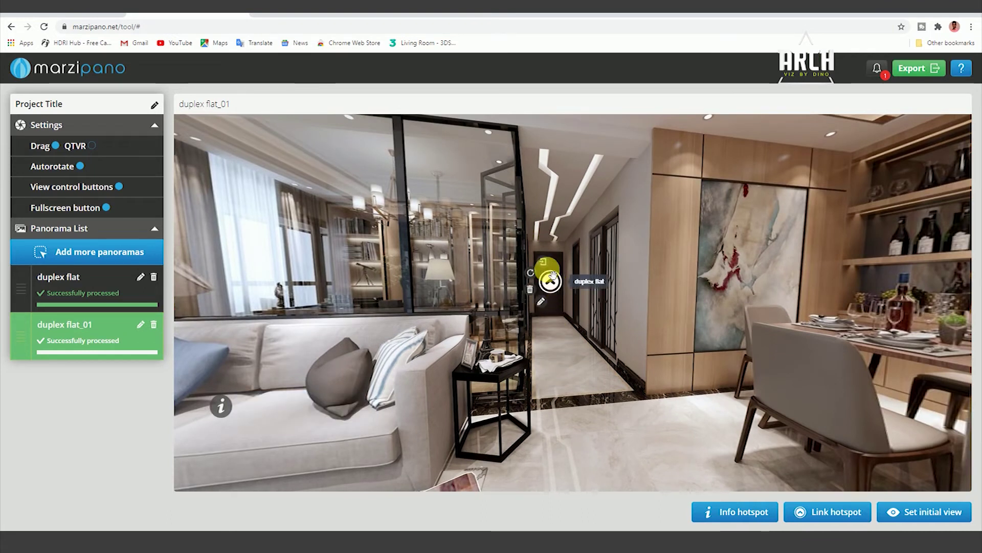
pyautogui.click(550, 265)
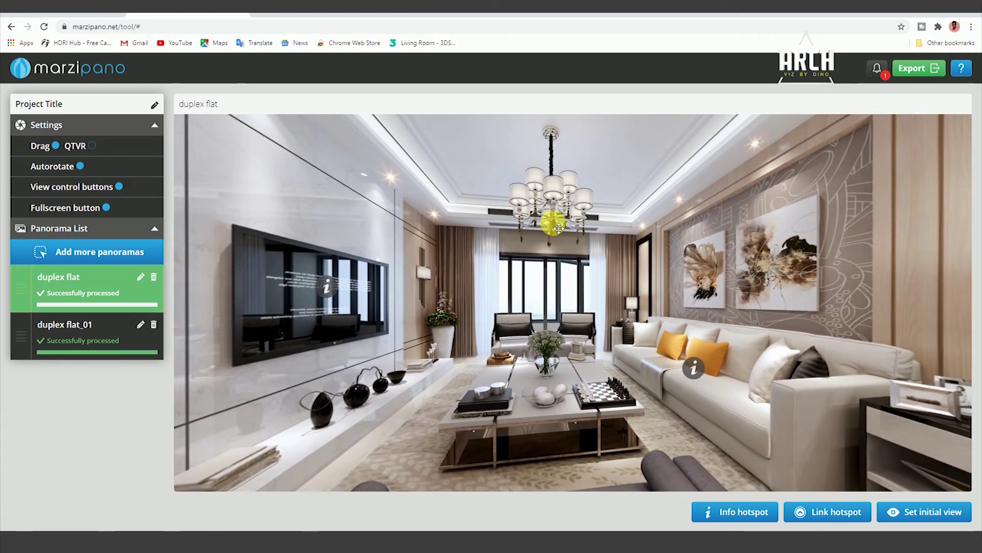
# Step: Change the project title from 'Project Title' to 'Arch Viz By Dino'
pyautogui.click(153, 105)
pyautogui.click(81, 104)
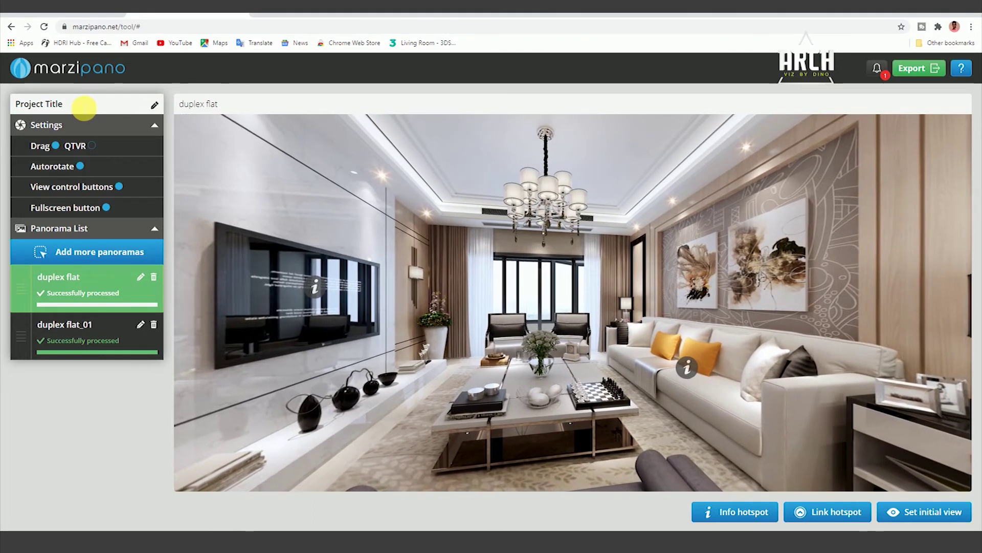
pyautogui.moveTo(84, 105); pyautogui.dragTo(16, 103)
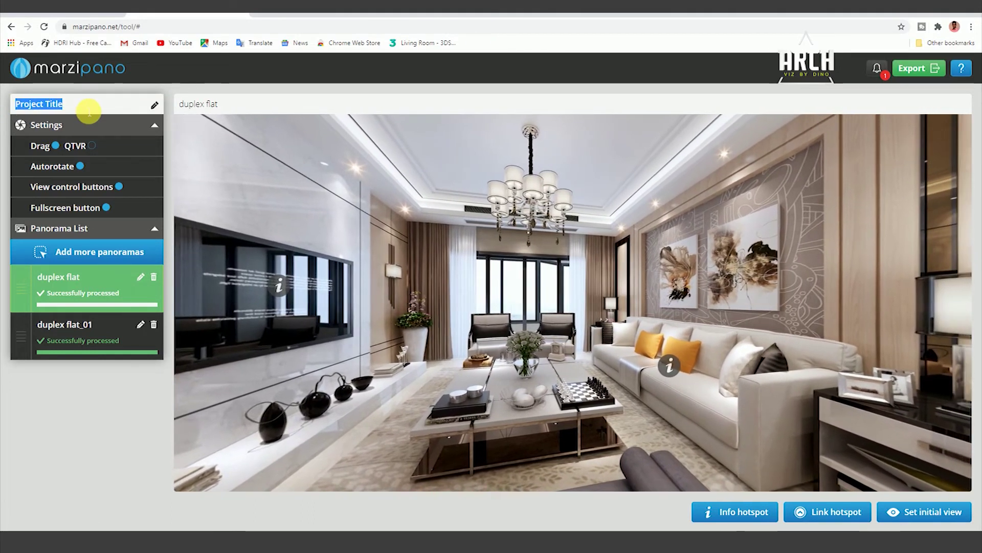
pyautogui.write('Arch V')
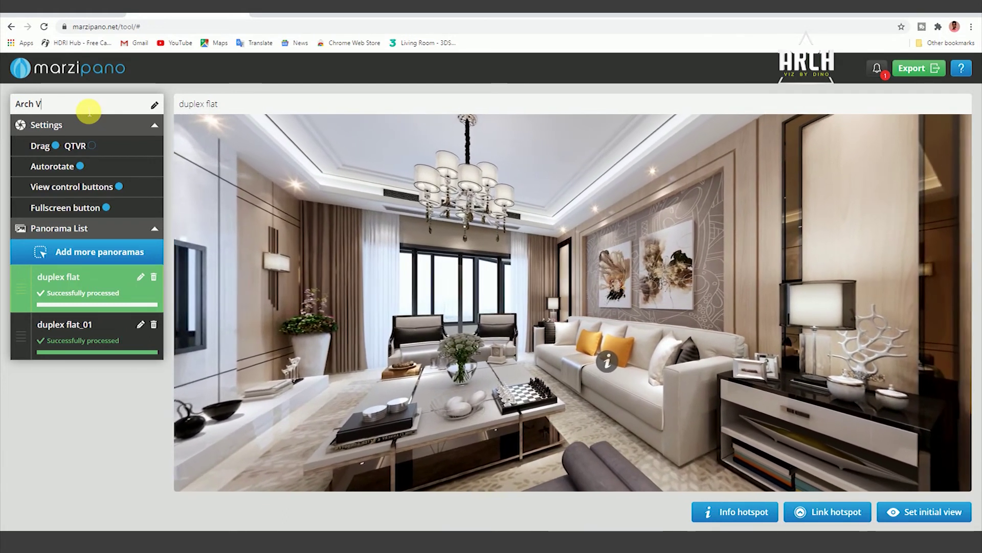
pyautogui.write('iz By ')
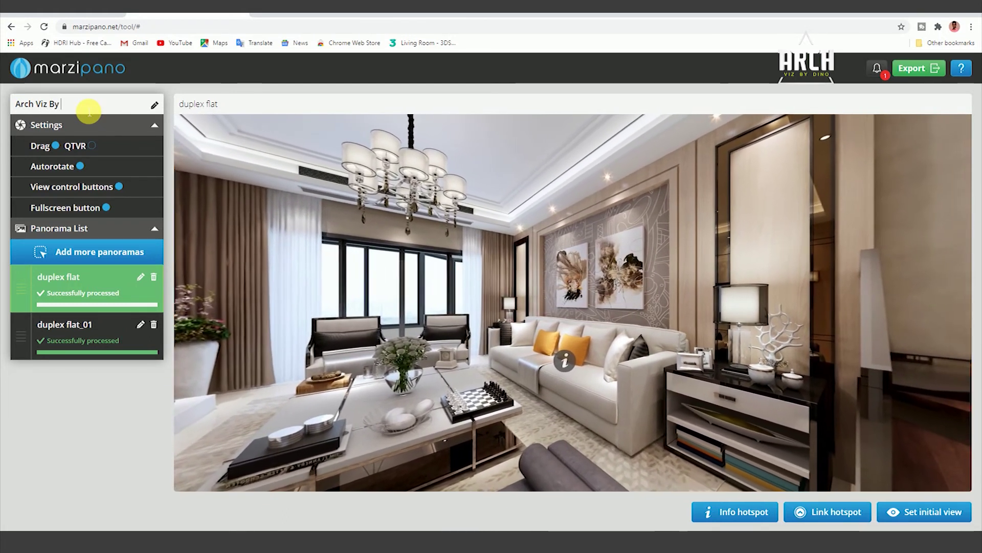
pyautogui.write('Dino')
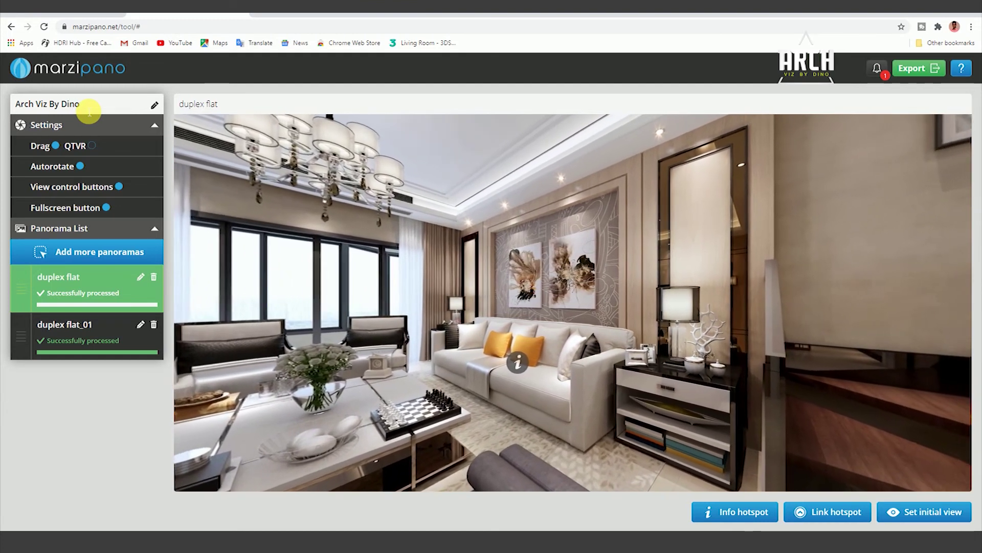
pyautogui.click(155, 106)
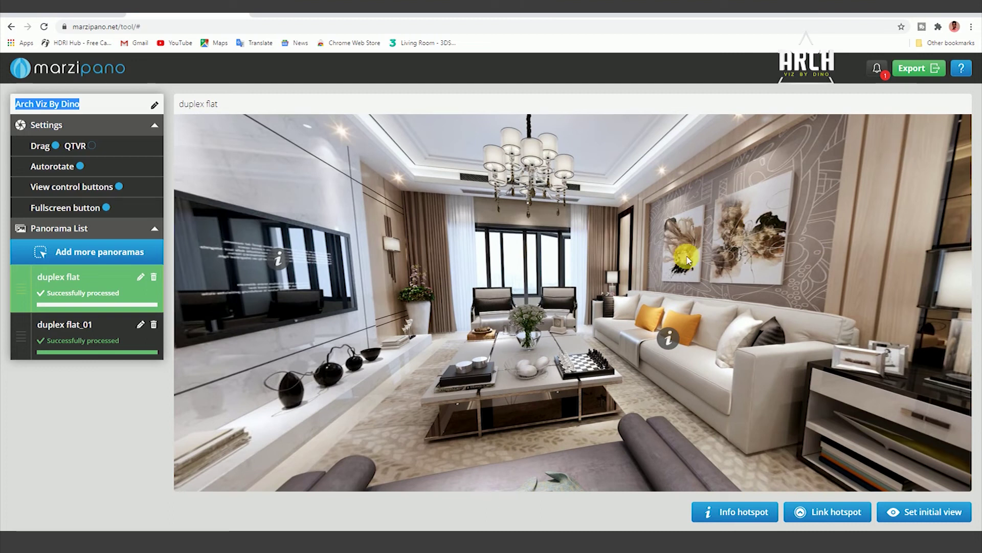
# Step: Export the tour as arch-viz-by-dino.zip and view it in the browser's Downloads page
pyautogui.click(915, 69)
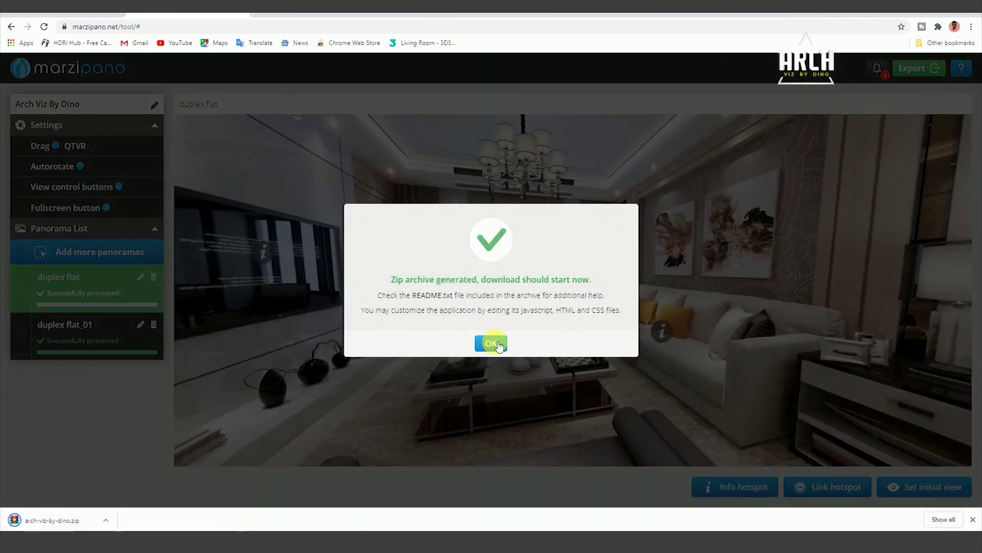
pyautogui.click(499, 347)
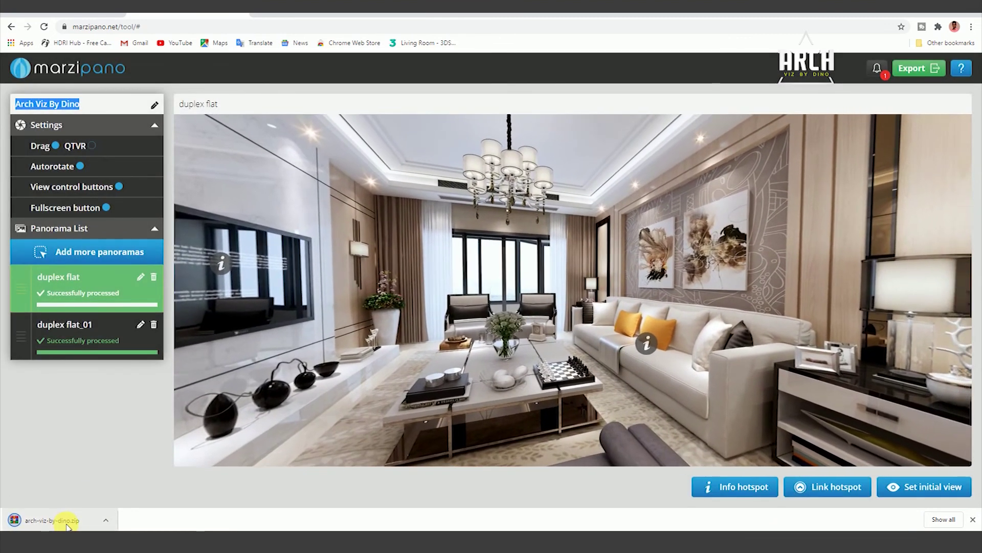
pyautogui.click(970, 27)
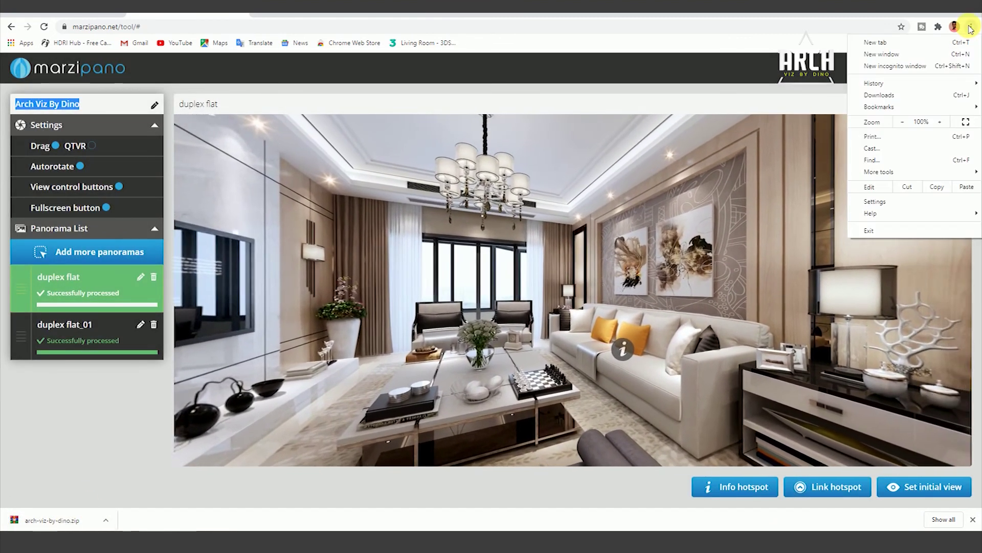
pyautogui.click(899, 95)
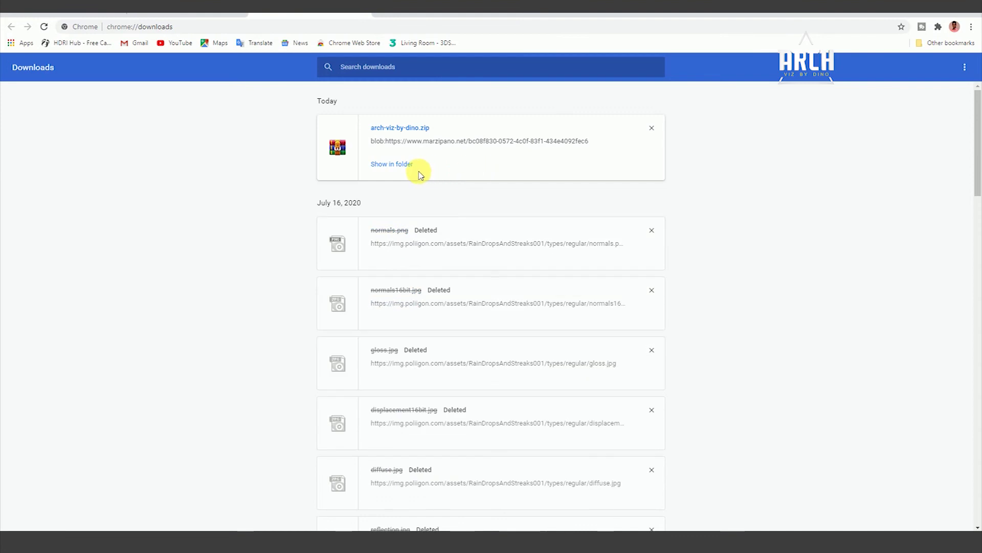
# Step: Move arch-viz-by-dino.zip from the downloads folder into the 360 folder
pyautogui.click(400, 164)
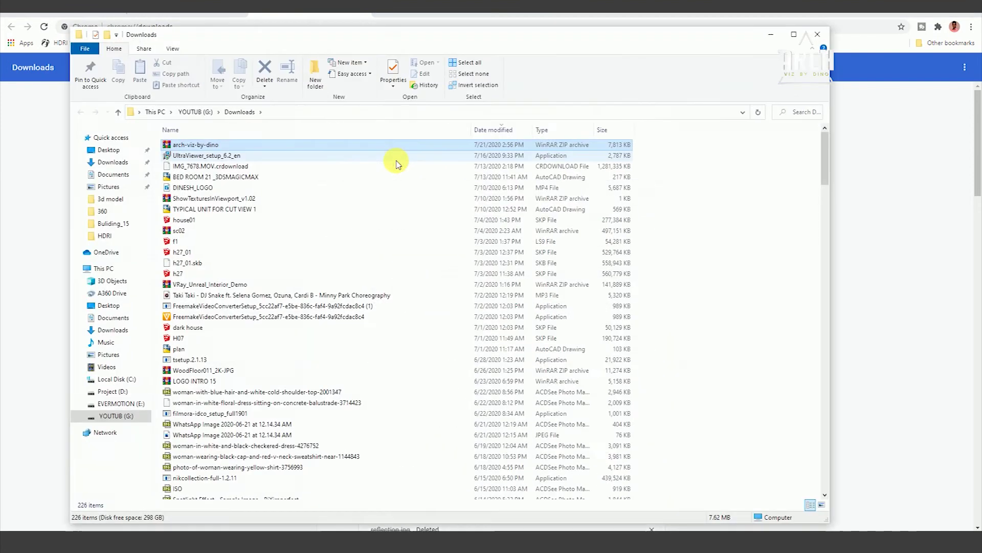
pyautogui.rightClick(214, 141)
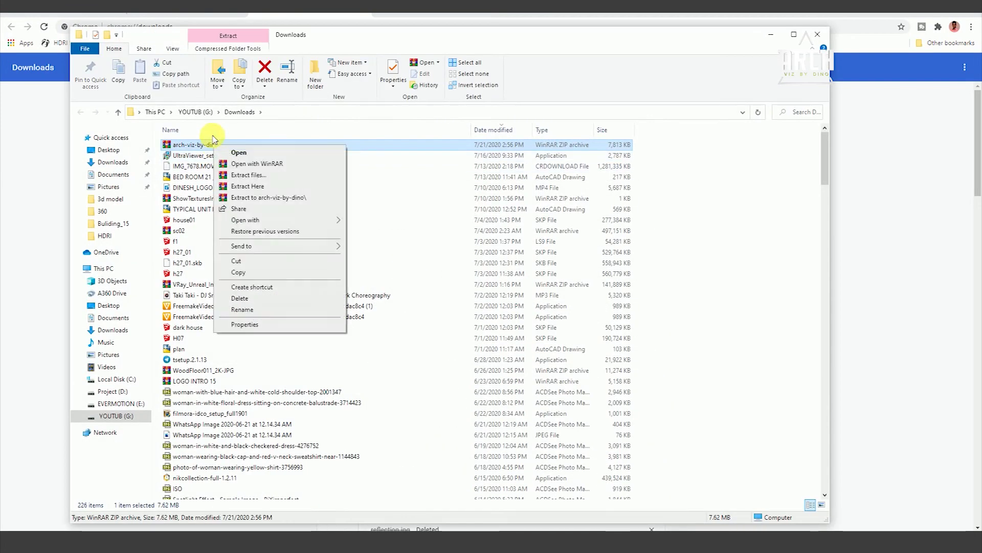
pyautogui.click(236, 261)
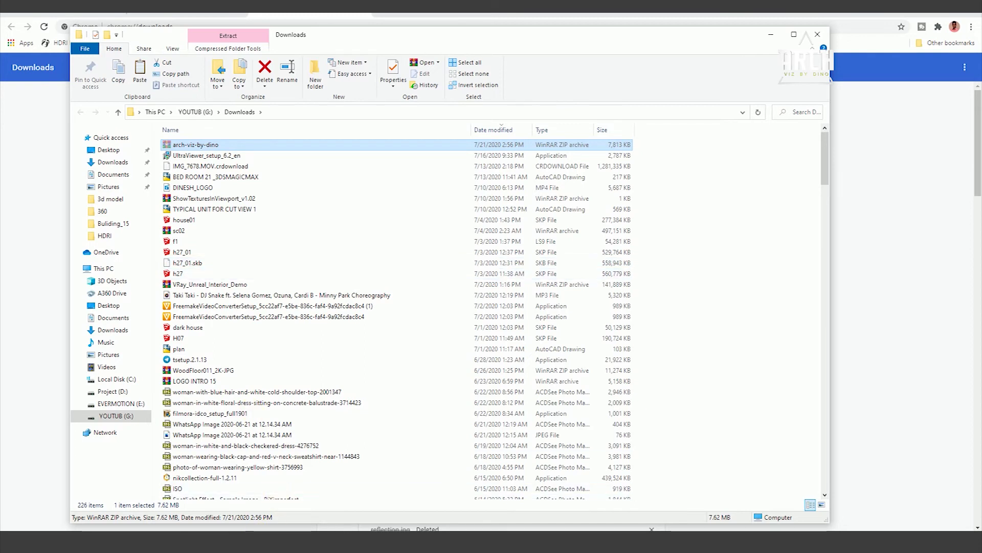
pyautogui.click(198, 499)
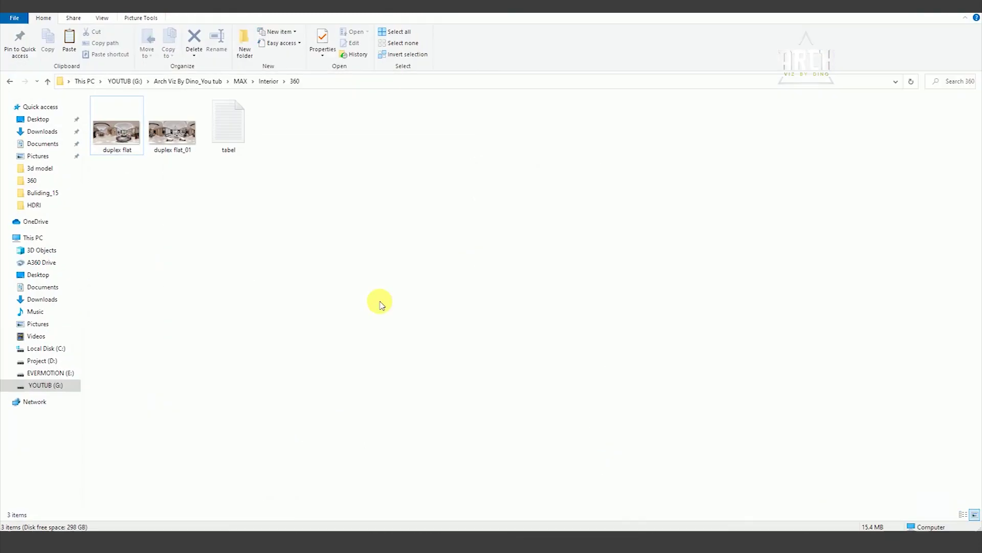
pyautogui.rightClick(393, 199)
pyautogui.click(424, 265)
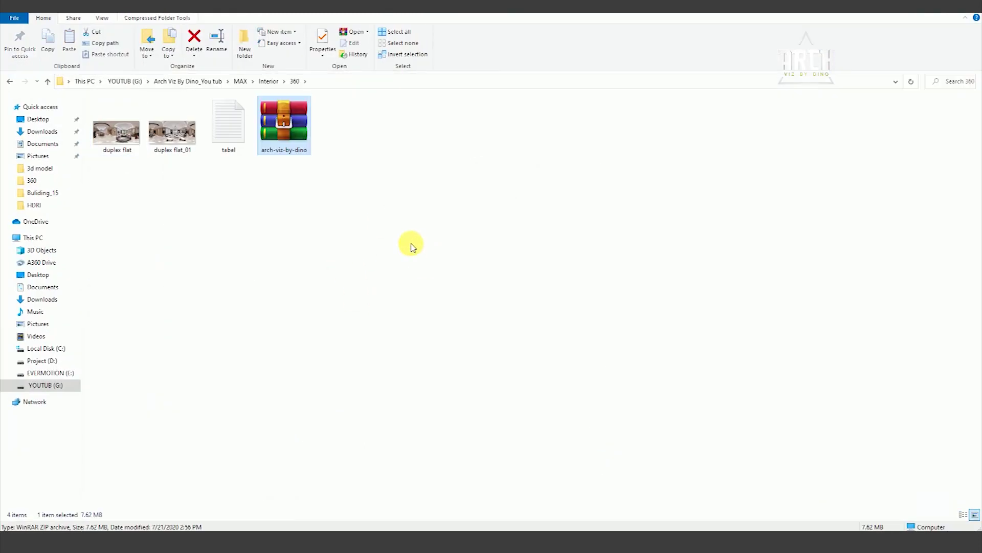
# Step: Extract the arch-viz-by-dino zip into an arch-viz-by-dino folder
pyautogui.click(324, 256)
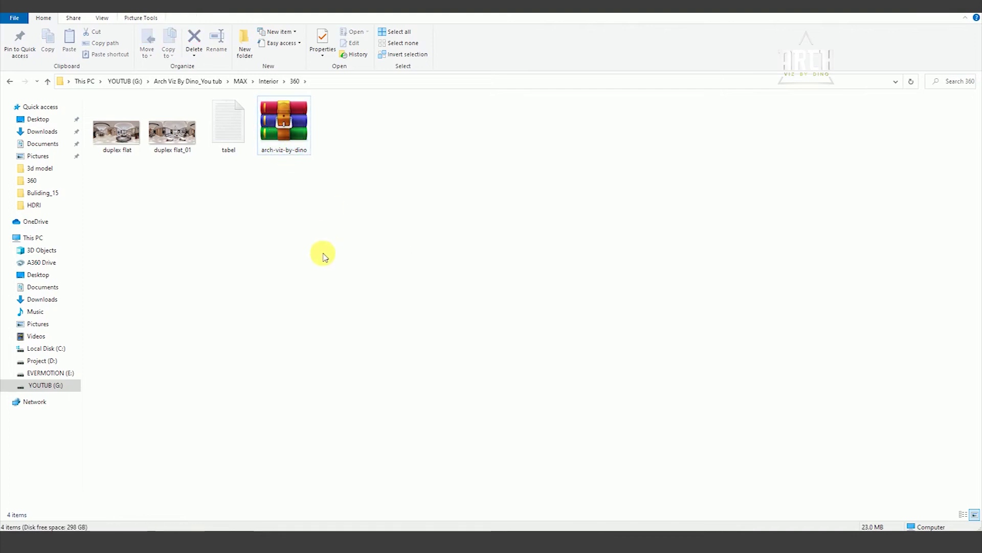
pyautogui.click(295, 128)
pyautogui.rightClick(294, 128)
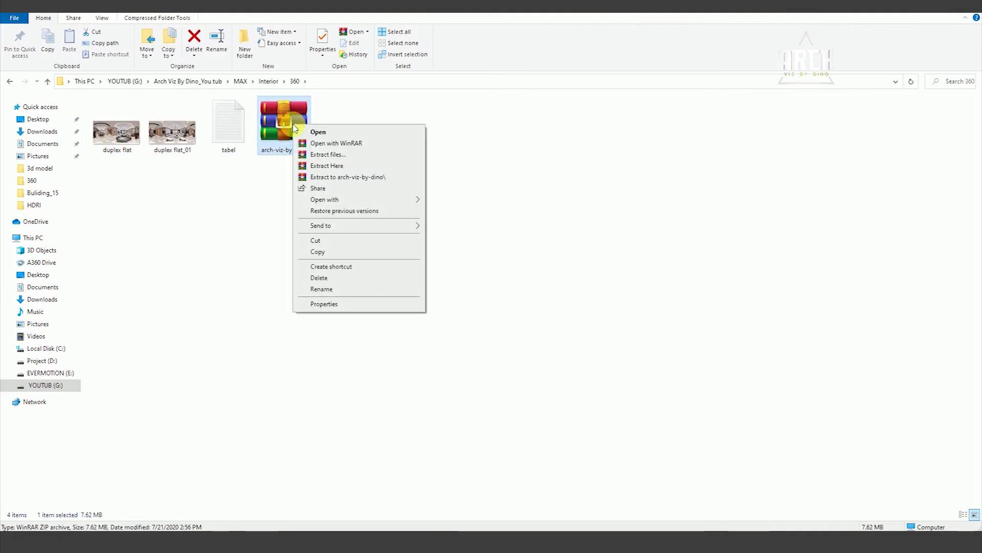
pyautogui.click(345, 179)
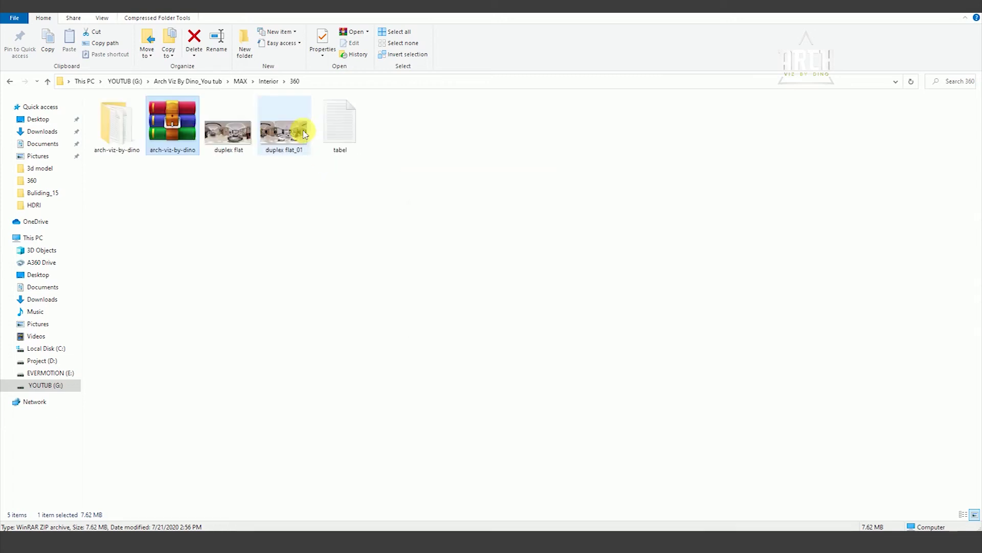
# Step: Open the extracted arch-viz-by-dino folder and its app-files subfolder
pyautogui.click(218, 242)
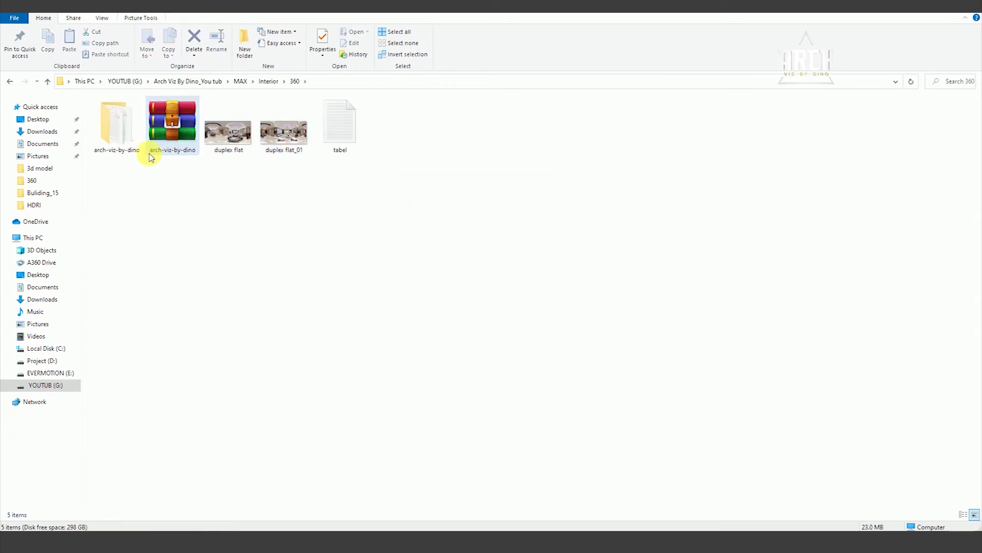
pyautogui.doubleClick(115, 132)
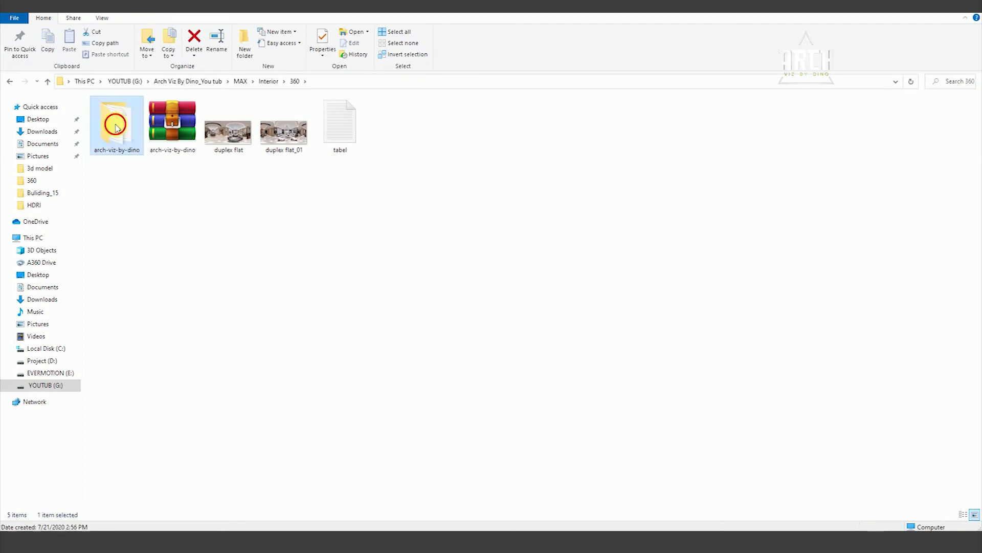
pyautogui.doubleClick(116, 114)
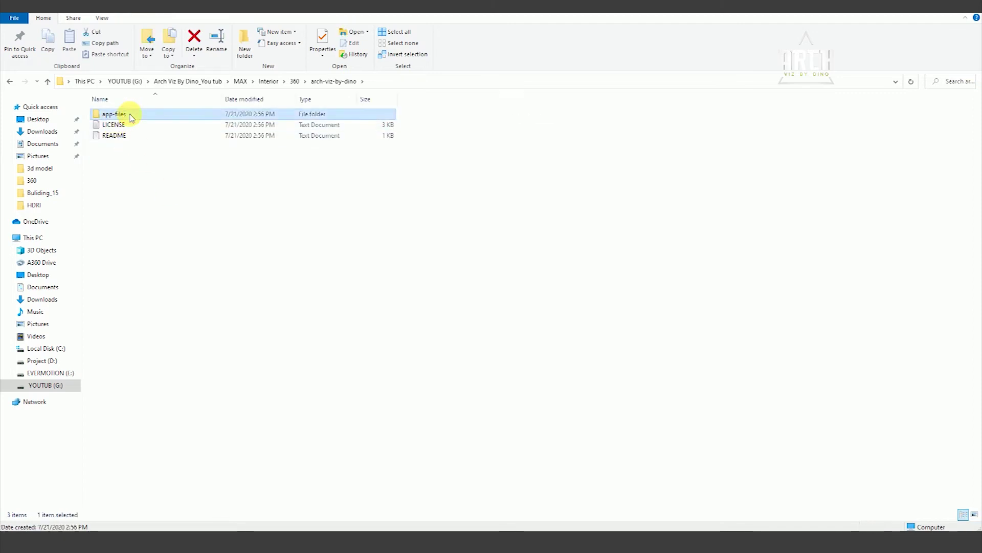
# Step: Return to the 360 folder, reopen arch-viz-by-dino/app-files and select the index page
pyautogui.click(9, 82)
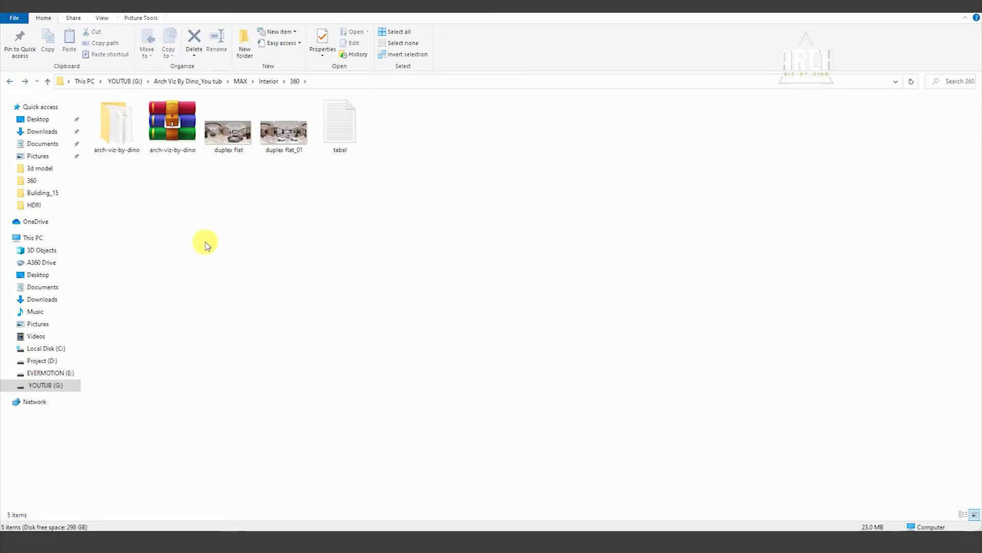
pyautogui.click(117, 123)
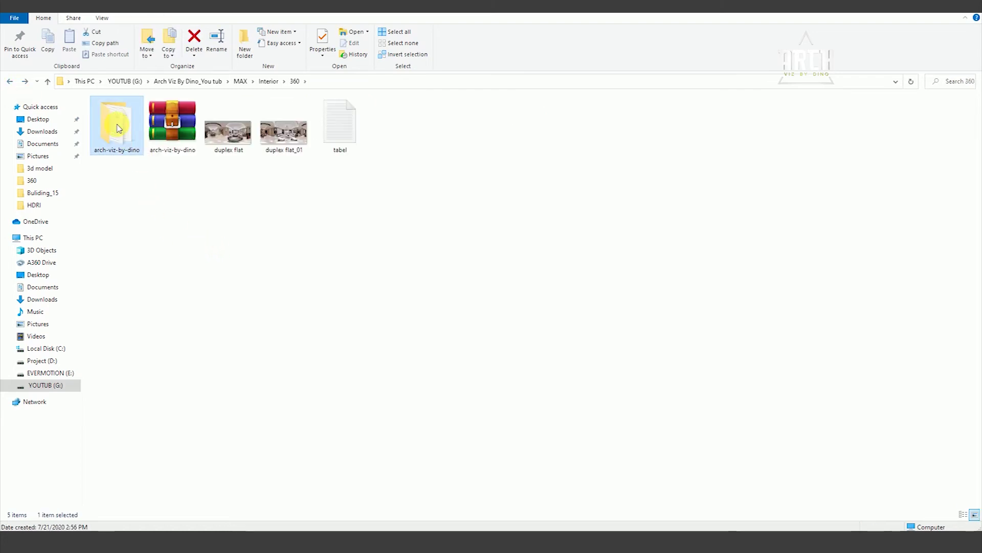
pyautogui.click(178, 122)
pyautogui.click(121, 135)
pyautogui.doubleClick(120, 127)
pyautogui.doubleClick(115, 114)
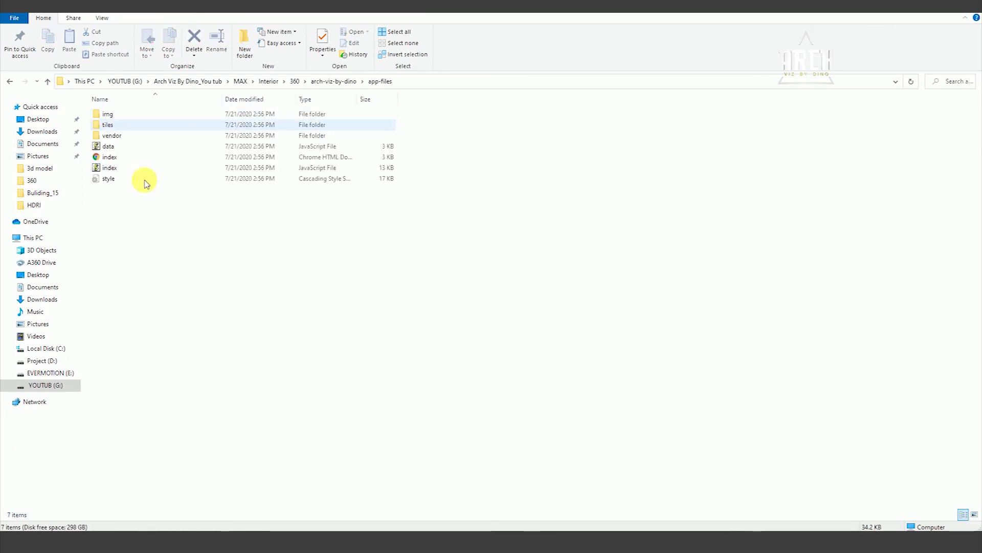
pyautogui.click(113, 156)
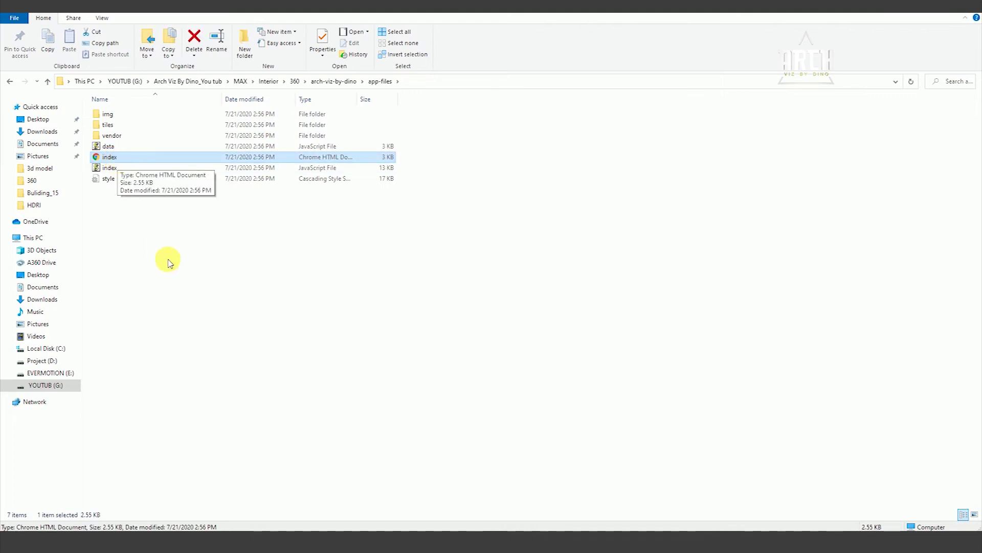
# Step: Open index.html in Internet Explorer using Open with
pyautogui.rightClick(120, 161)
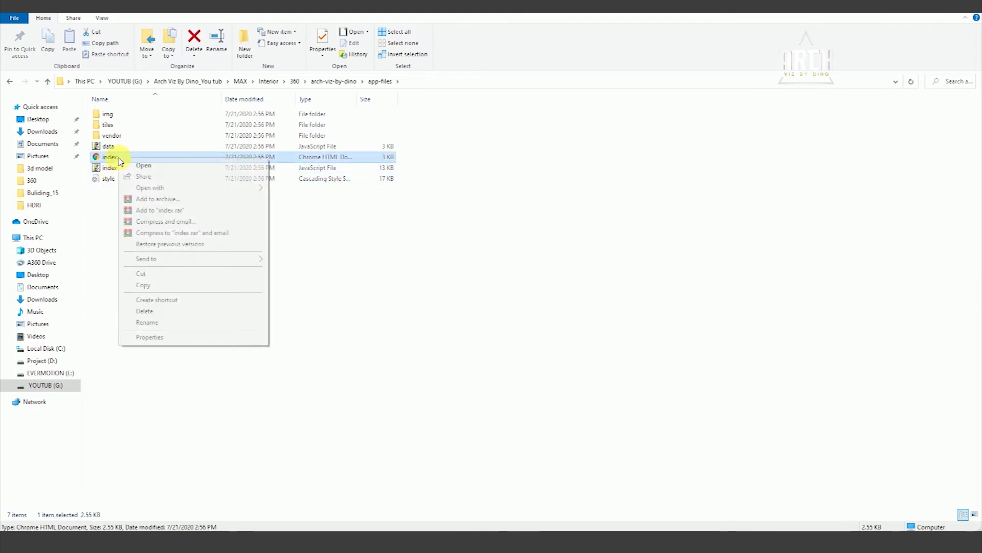
pyautogui.moveTo(192, 187)
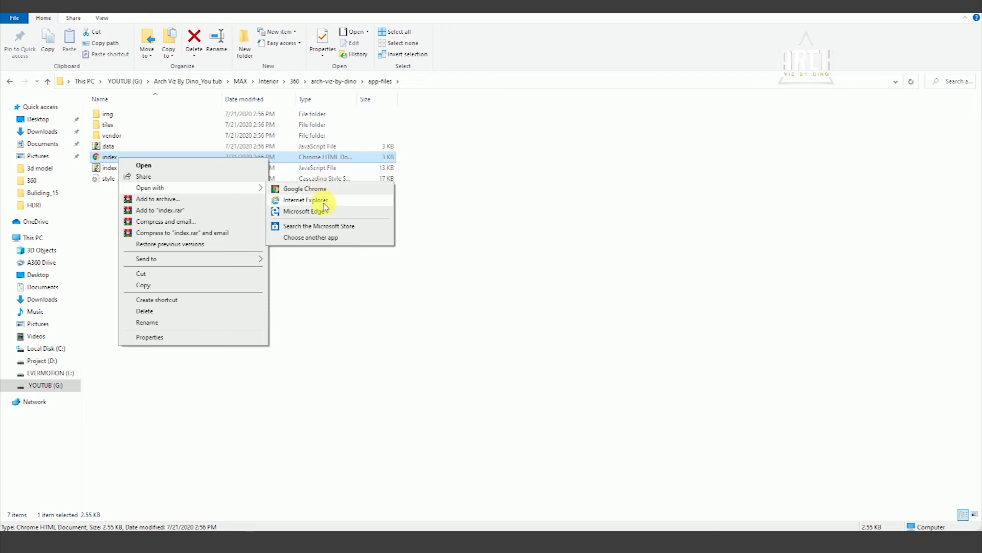
pyautogui.click(325, 203)
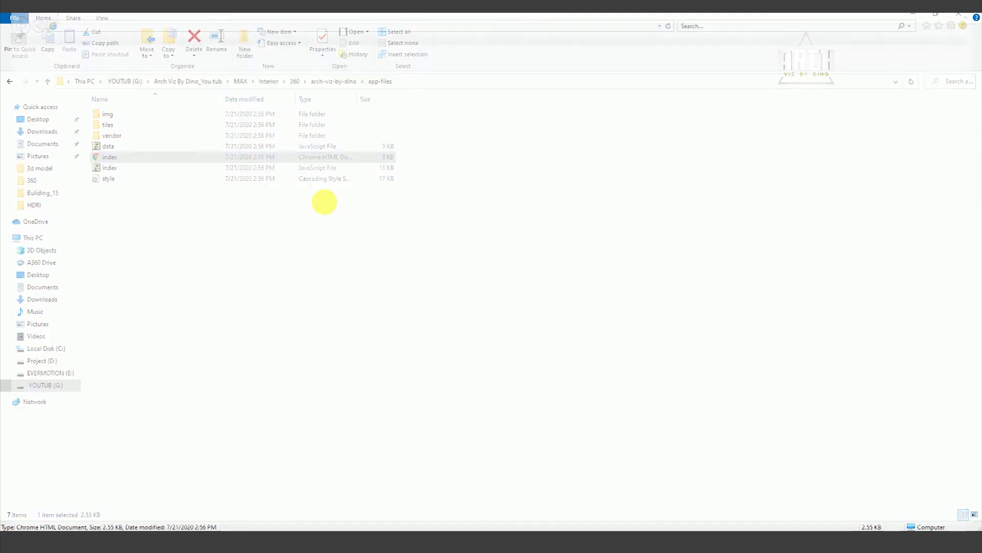
# Step: Allow the tour's blocked scripts, then test the tilt, turn and zoom view controls
pyautogui.click(672, 520)
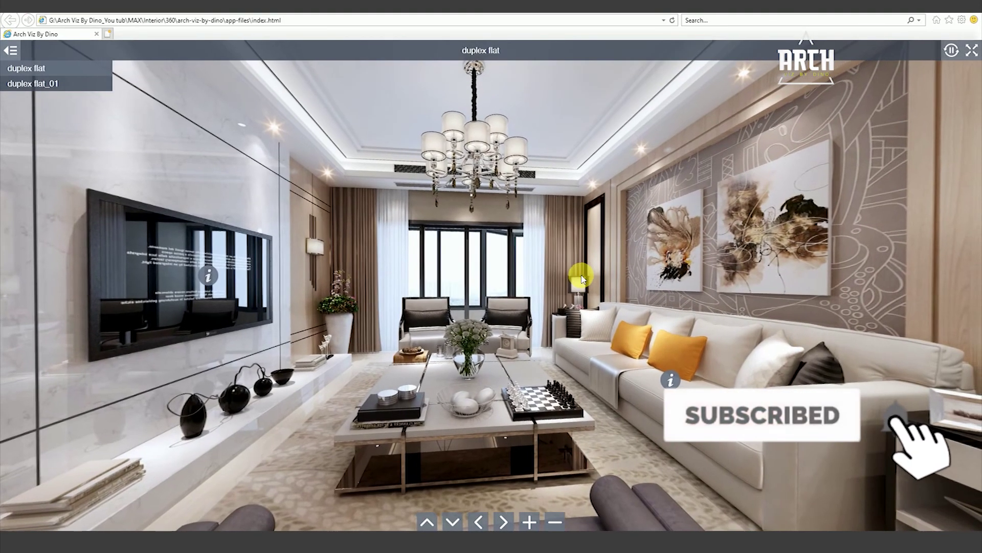
pyautogui.moveTo(577, 279)
pyautogui.mouseDown()
pyautogui.moveTo(410, 287)
pyautogui.moveTo(542, 385)
pyautogui.moveTo(381, 300)
pyautogui.moveTo(435, 516)
pyautogui.mouseUp()
pyautogui.click(428, 521)
pyautogui.click(478, 520)
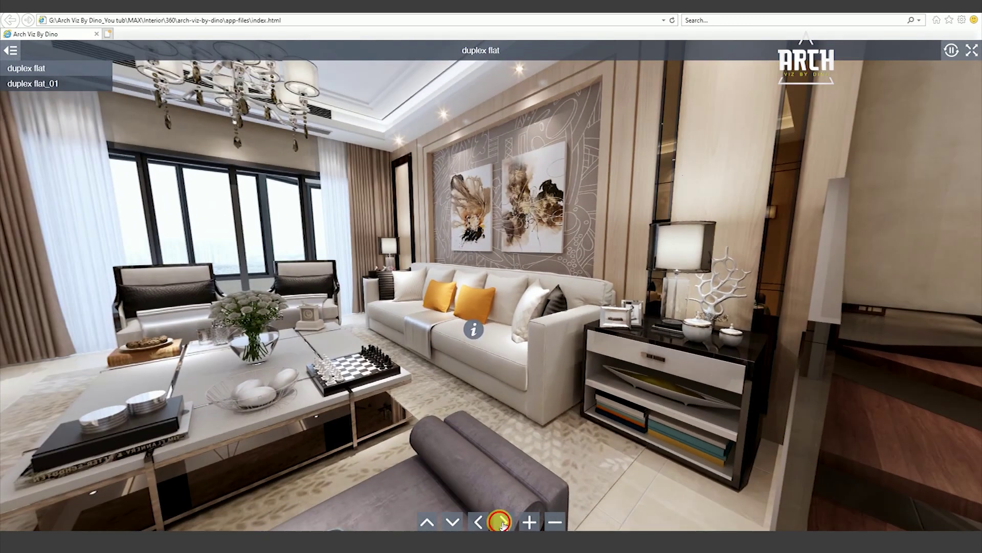
pyautogui.click(530, 522)
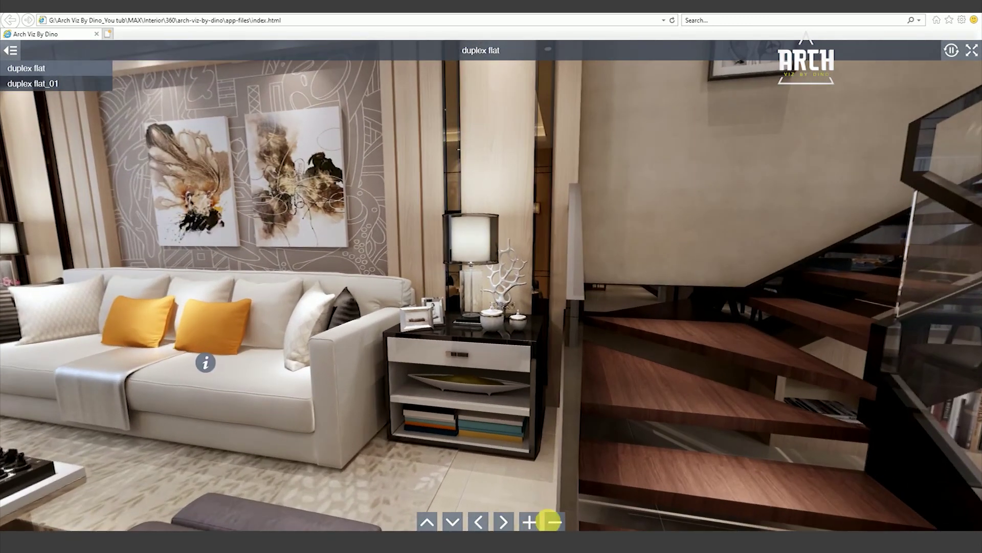
pyautogui.click(552, 522)
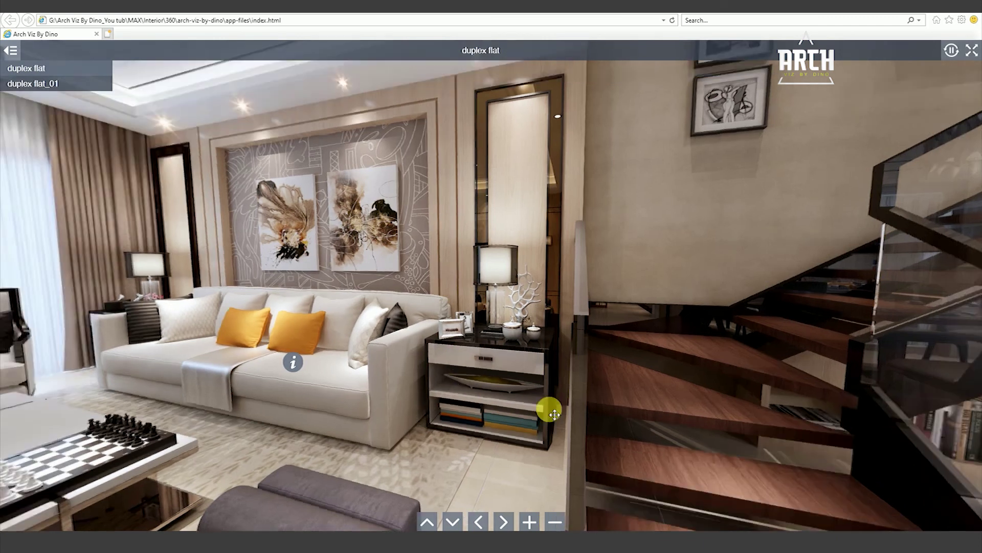
# Step: Turn the living room view to the TV wall and show its 20k price popup
pyautogui.moveTo(547, 405); pyautogui.dragTo(487, 379)
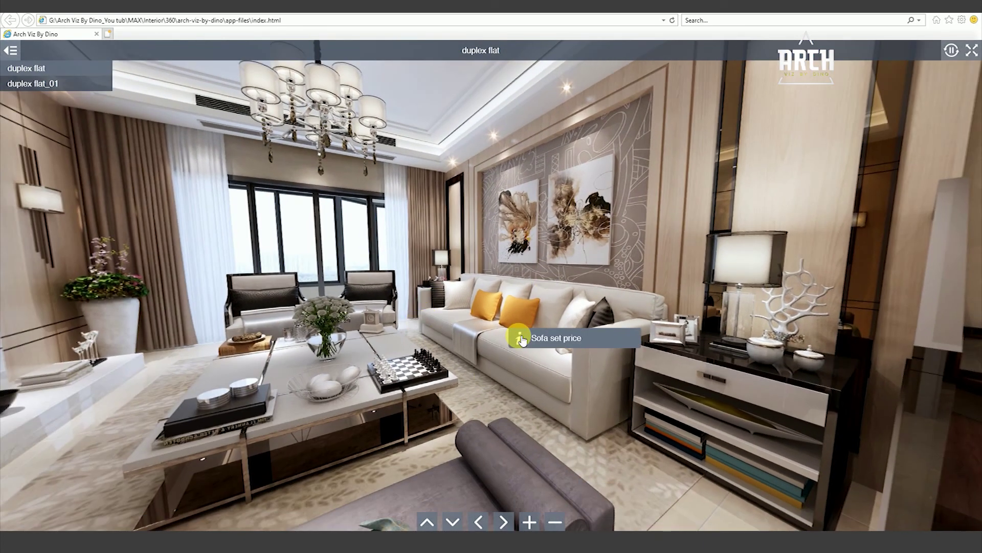
pyautogui.moveTo(623, 347); pyautogui.dragTo(506, 365)
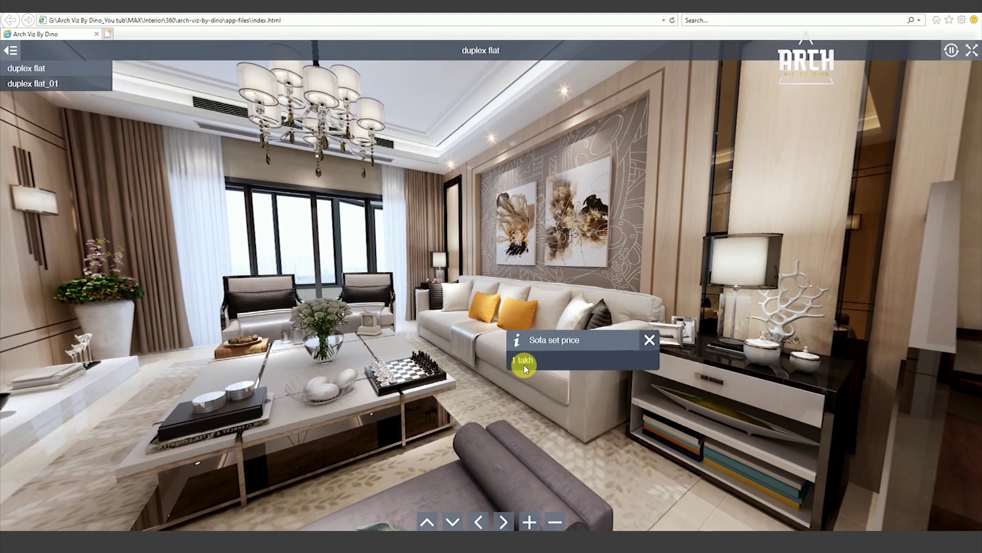
pyautogui.moveTo(522, 367); pyautogui.dragTo(286, 276)
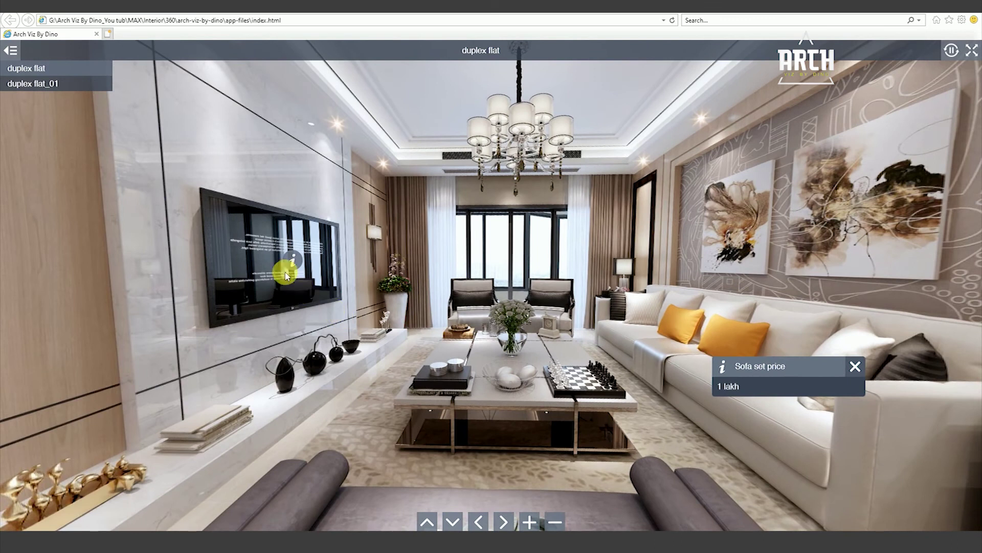
pyautogui.click(297, 262)
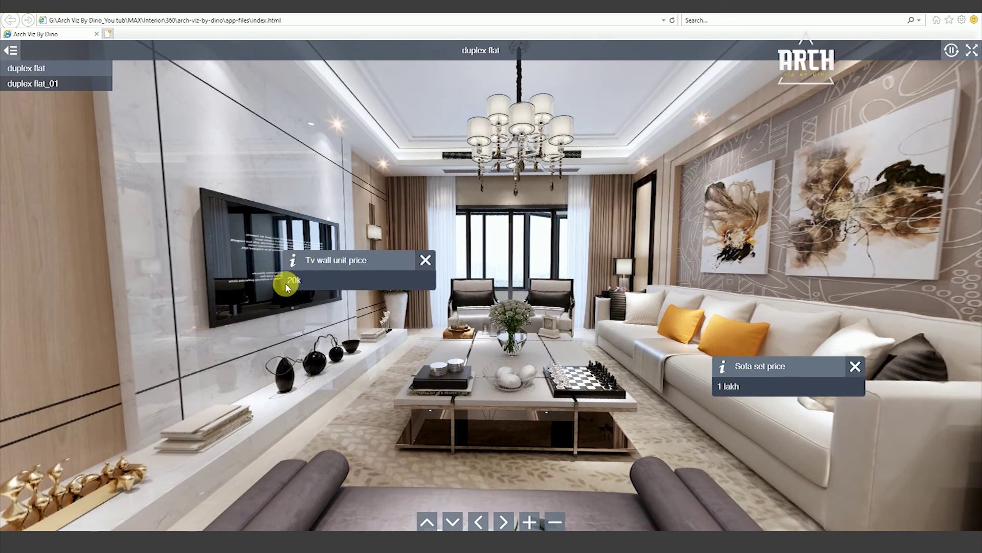
# Step: Show the Dining Table Set 1.5 lakh popup, then take the staircase link to duplex flat_01
pyautogui.moveTo(316, 344); pyautogui.dragTo(160, 290)
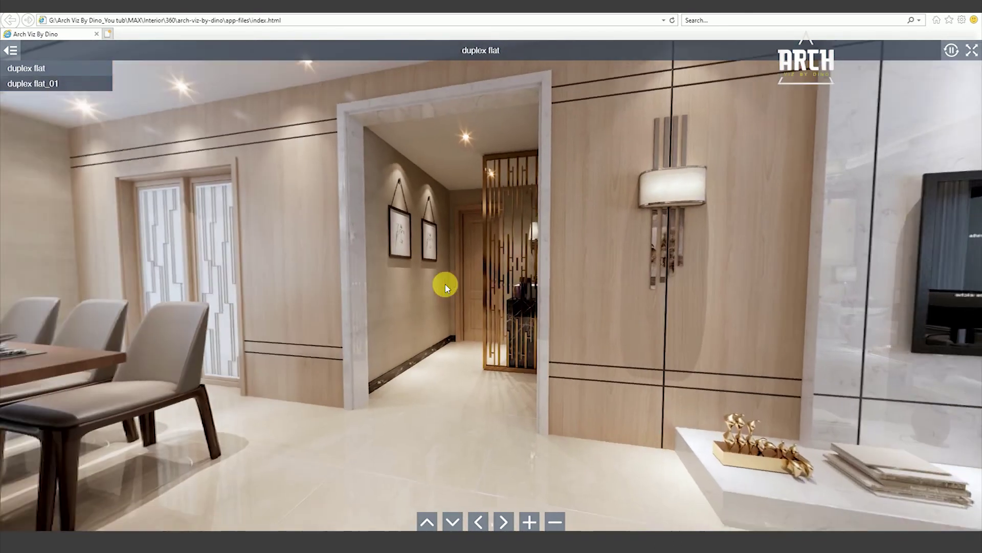
pyautogui.moveTo(445, 287); pyautogui.dragTo(454, 272)
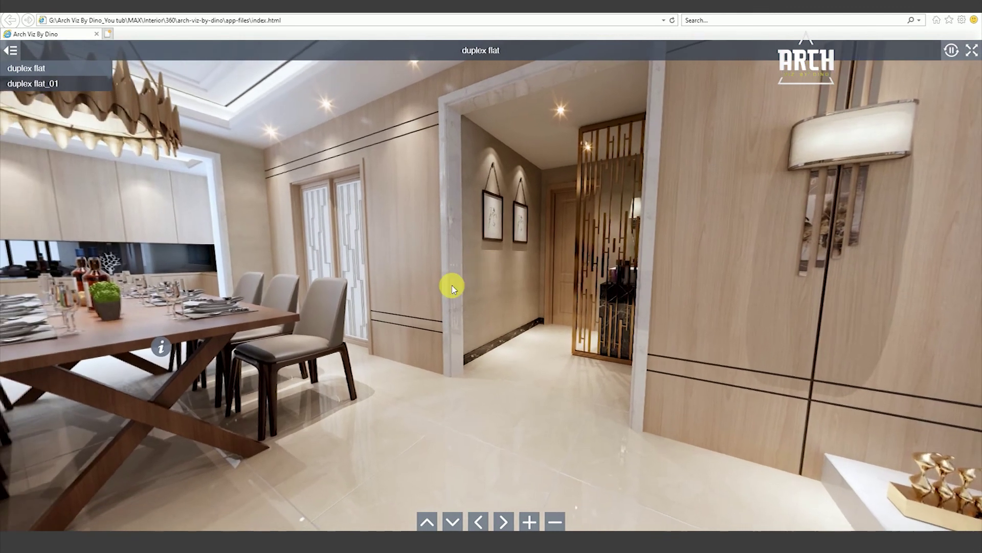
pyautogui.moveTo(303, 259); pyautogui.dragTo(535, 280)
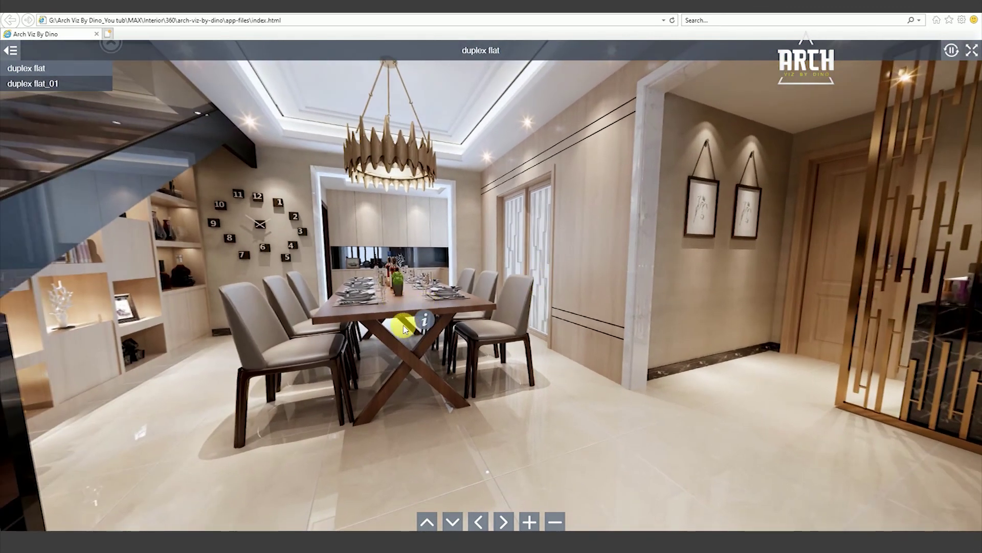
pyautogui.moveTo(404, 329); pyautogui.dragTo(497, 336)
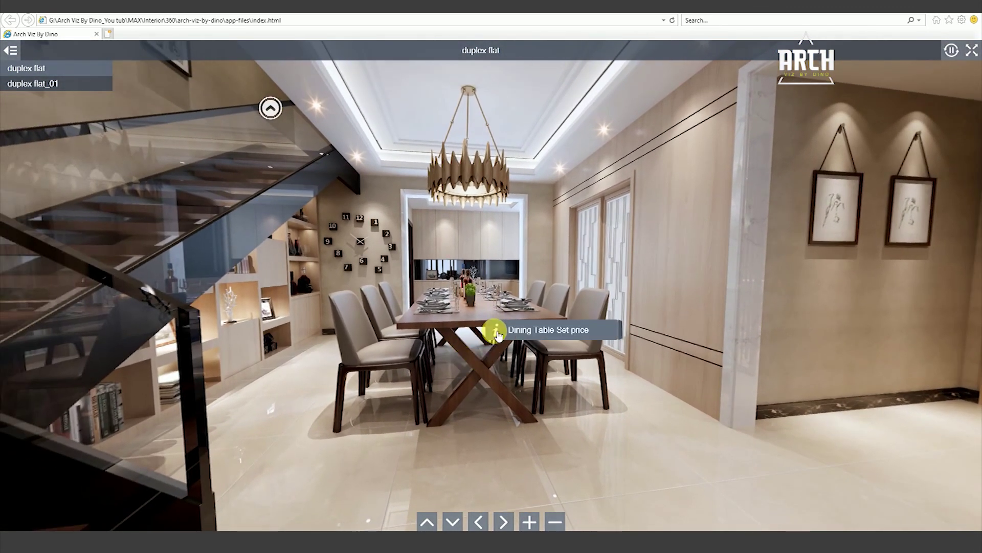
pyautogui.click(497, 331)
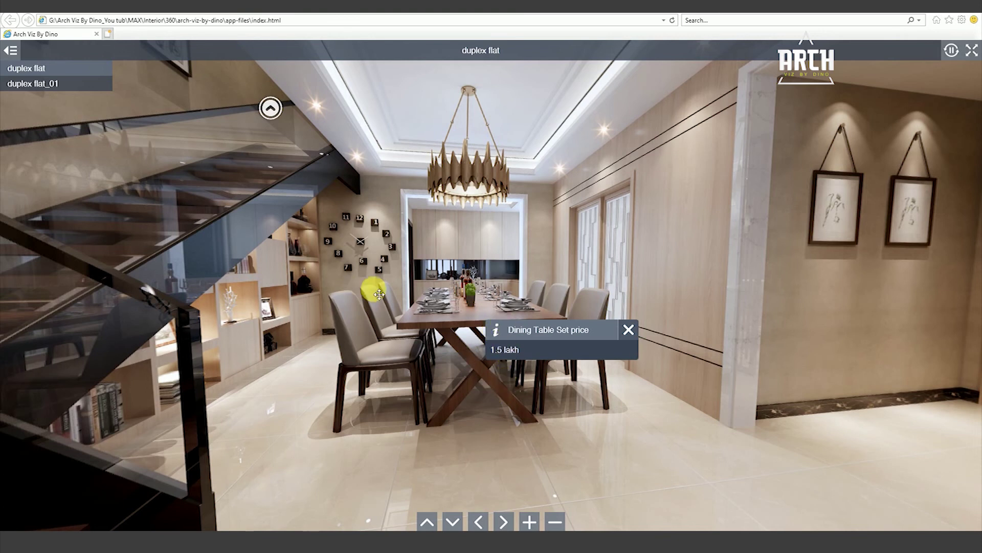
pyautogui.moveTo(379, 293); pyautogui.dragTo(488, 278)
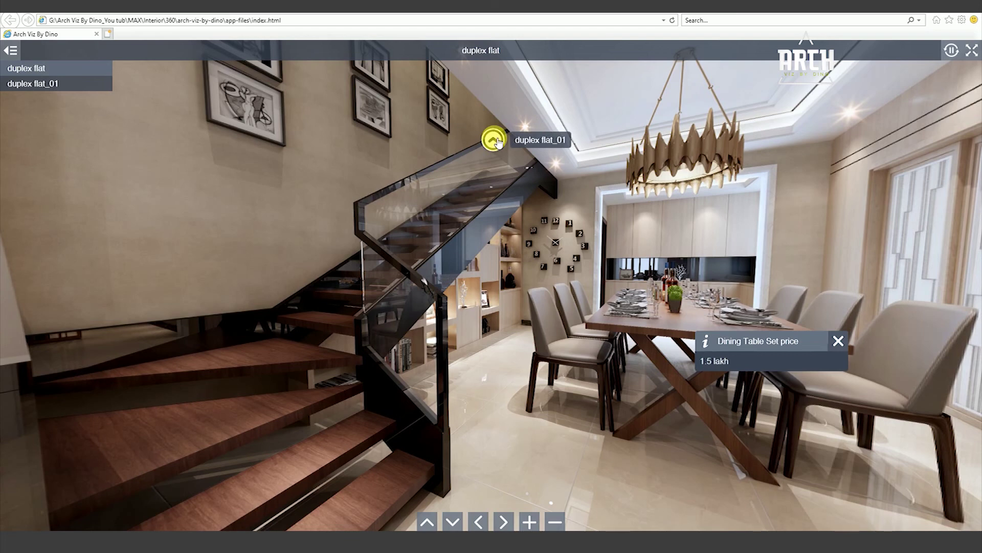
pyautogui.click(494, 140)
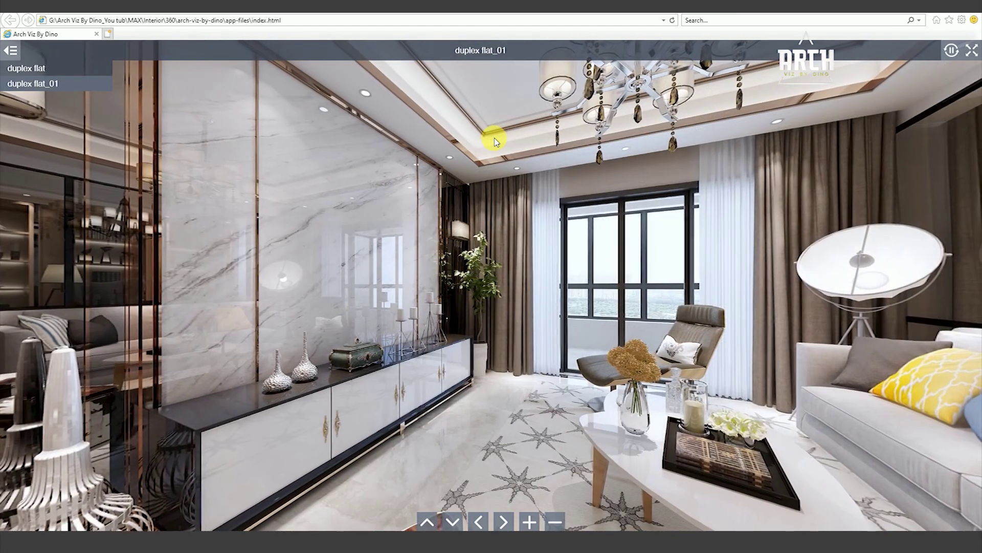
# Step: Show the SOFA 60K price popup in duplex flat_01, then look toward the hallway
pyautogui.moveTo(651, 293); pyautogui.dragTo(522, 322)
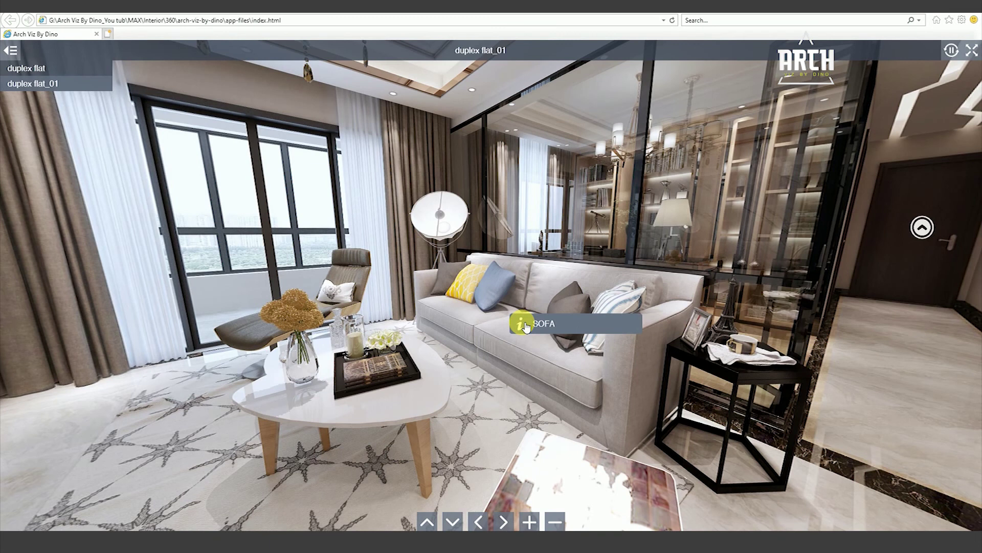
pyautogui.click(526, 325)
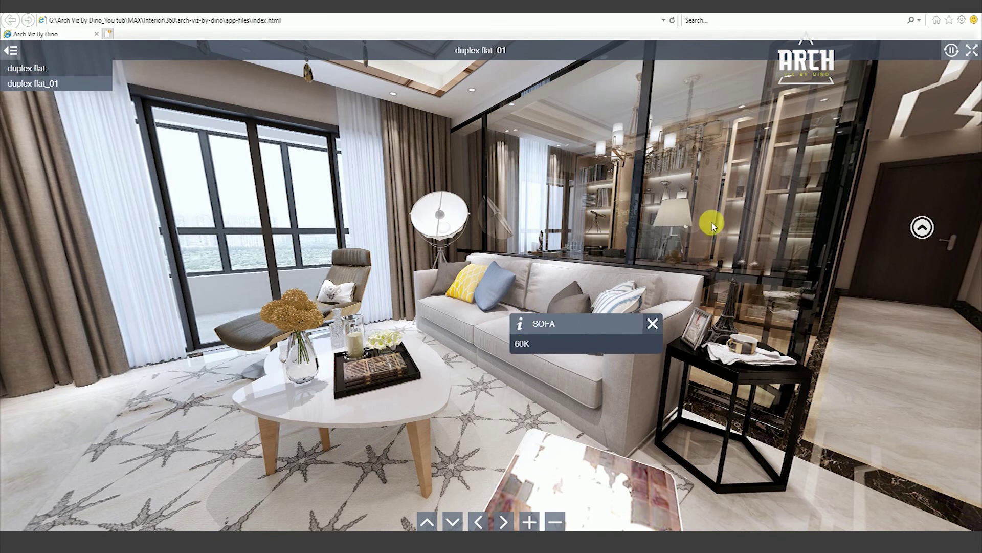
pyautogui.moveTo(609, 218); pyautogui.dragTo(611, 279)
pyautogui.moveTo(772, 307); pyautogui.dragTo(524, 264)
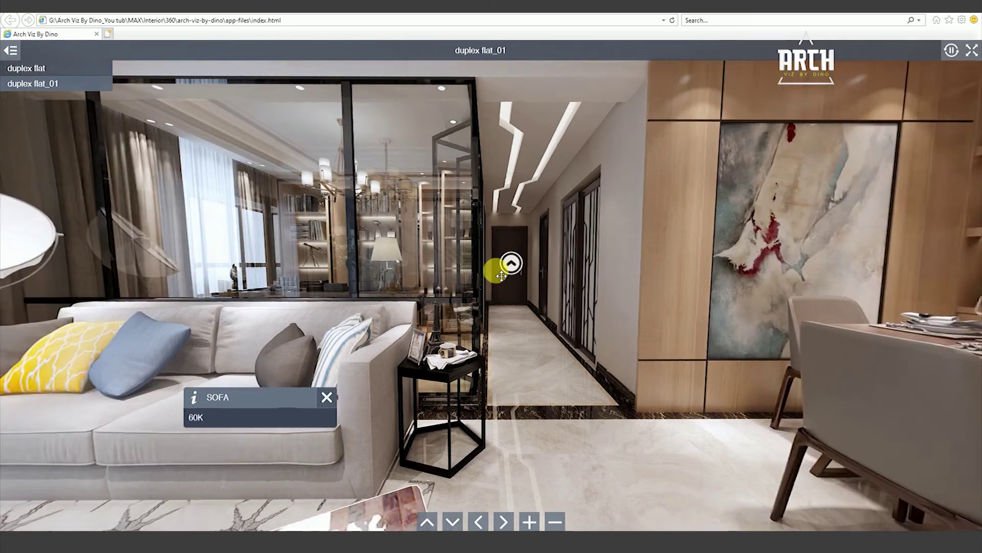
pyautogui.moveTo(550, 263); pyautogui.dragTo(538, 270)
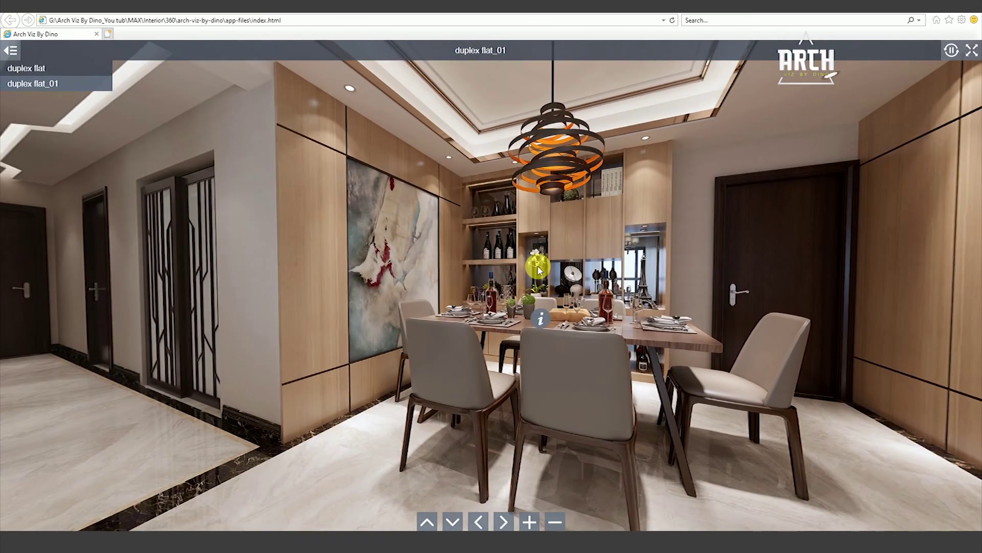
# Step: Pan around duplex flat_01 past the cabinet, window, dining table and back to the sofa
pyautogui.moveTo(711, 219); pyautogui.dragTo(489, 254)
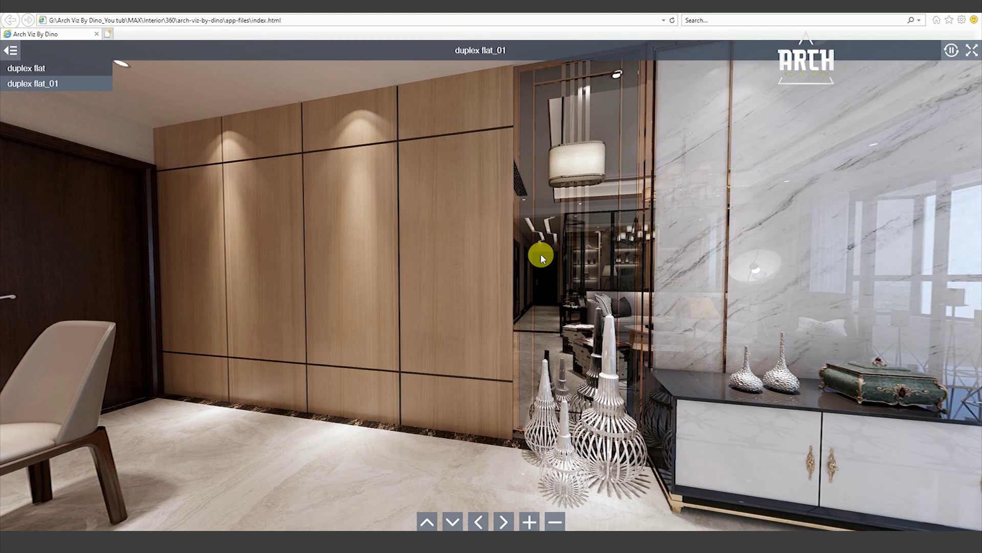
pyautogui.moveTo(541, 256)
pyautogui.mouseDown()
pyautogui.moveTo(516, 295)
pyautogui.moveTo(430, 292)
pyautogui.mouseUp()
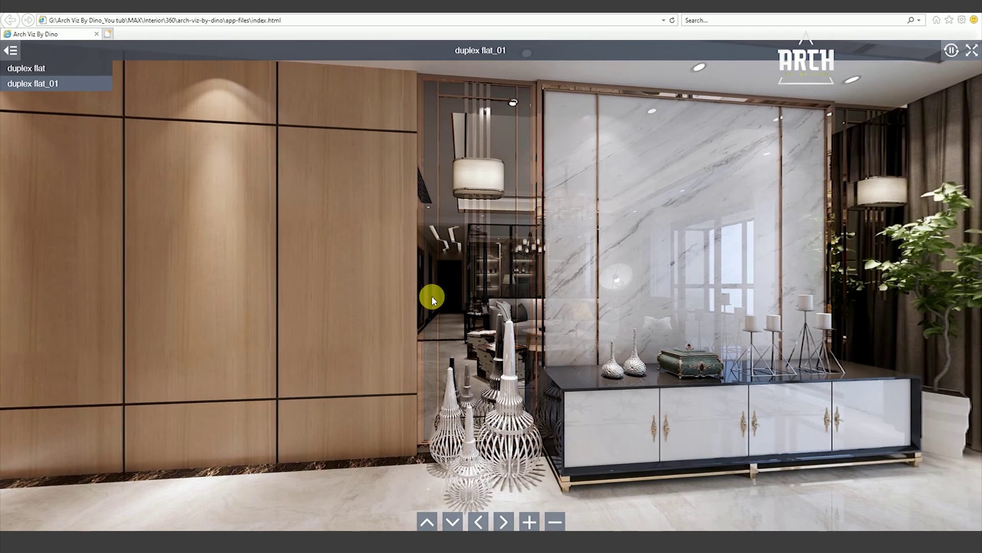
pyautogui.moveTo(596, 259)
pyautogui.mouseDown()
pyautogui.moveTo(391, 264)
pyautogui.moveTo(658, 269)
pyautogui.moveTo(548, 272)
pyautogui.moveTo(685, 241)
pyautogui.moveTo(491, 246)
pyautogui.mouseUp()
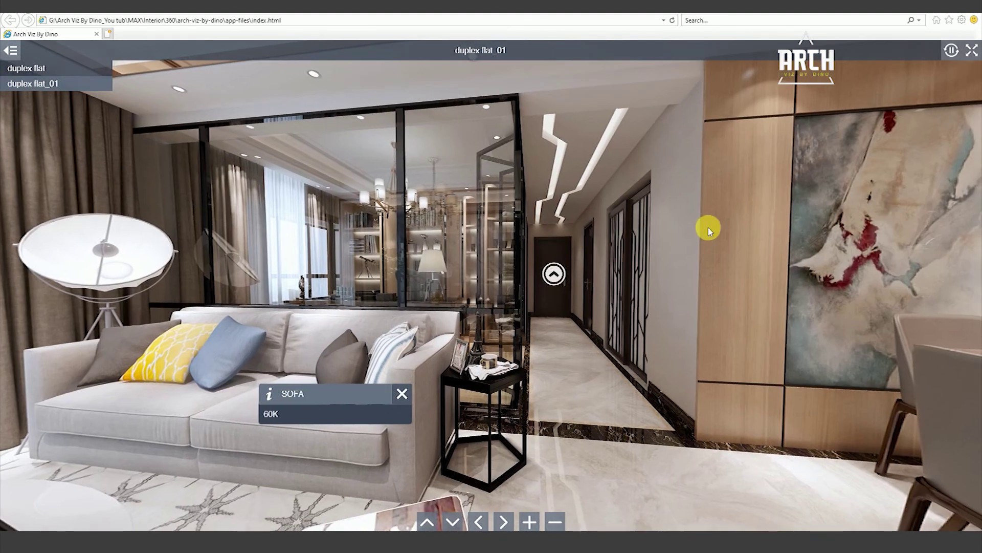
pyautogui.moveTo(707, 226); pyautogui.dragTo(474, 233)
pyautogui.moveTo(653, 215)
pyautogui.mouseDown()
pyautogui.moveTo(651, 180)
pyautogui.moveTo(452, 200)
pyautogui.mouseUp()
pyautogui.moveTo(589, 247); pyautogui.dragTo(432, 222)
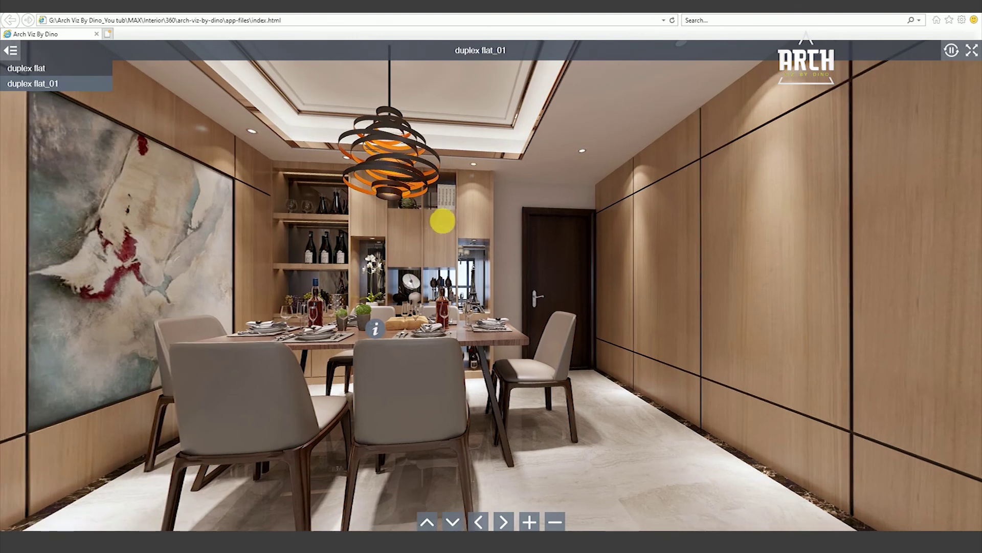
pyautogui.moveTo(561, 194); pyautogui.dragTo(403, 200)
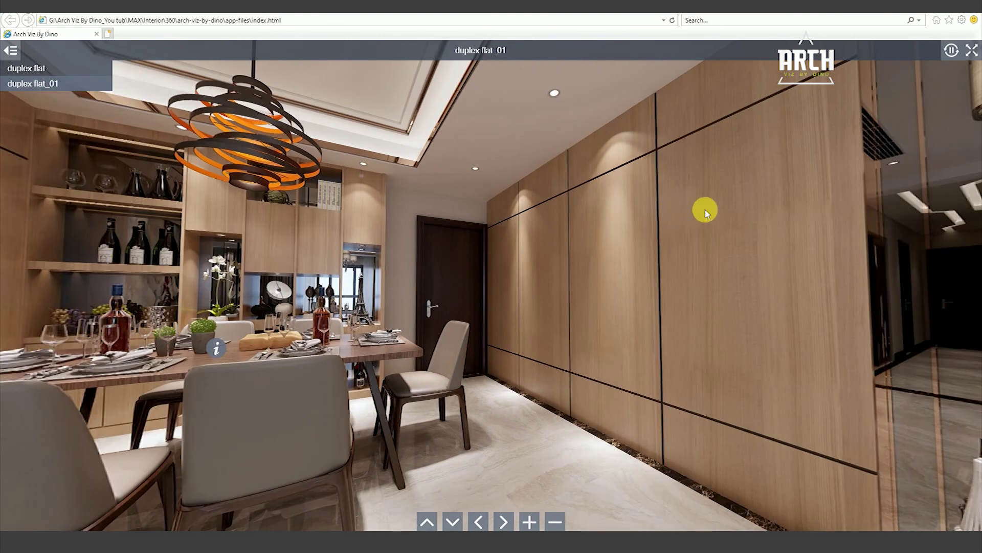
pyautogui.moveTo(683, 206); pyautogui.dragTo(484, 193)
pyautogui.moveTo(706, 193); pyautogui.dragTo(491, 199)
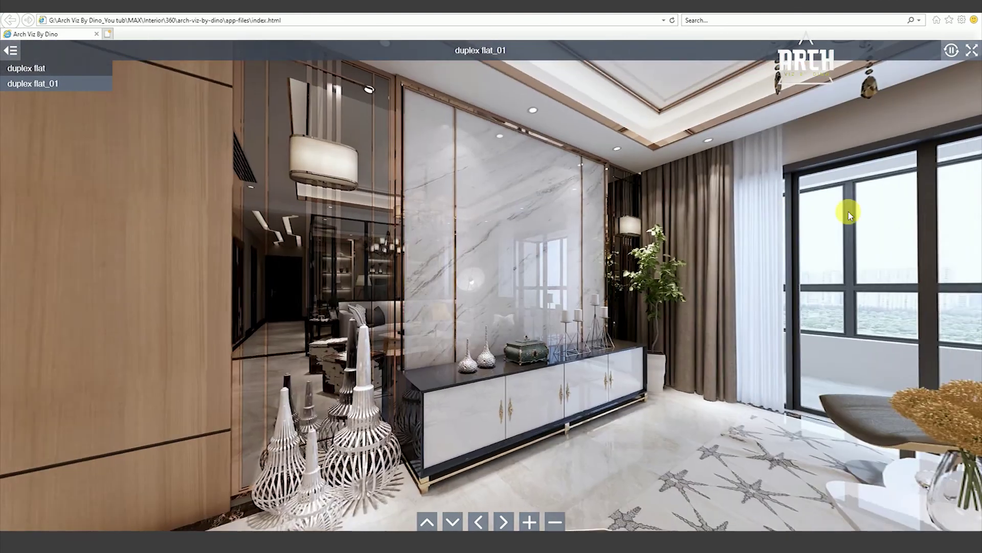
pyautogui.moveTo(776, 214); pyautogui.dragTo(646, 210)
pyautogui.moveTo(719, 204); pyautogui.dragTo(649, 205)
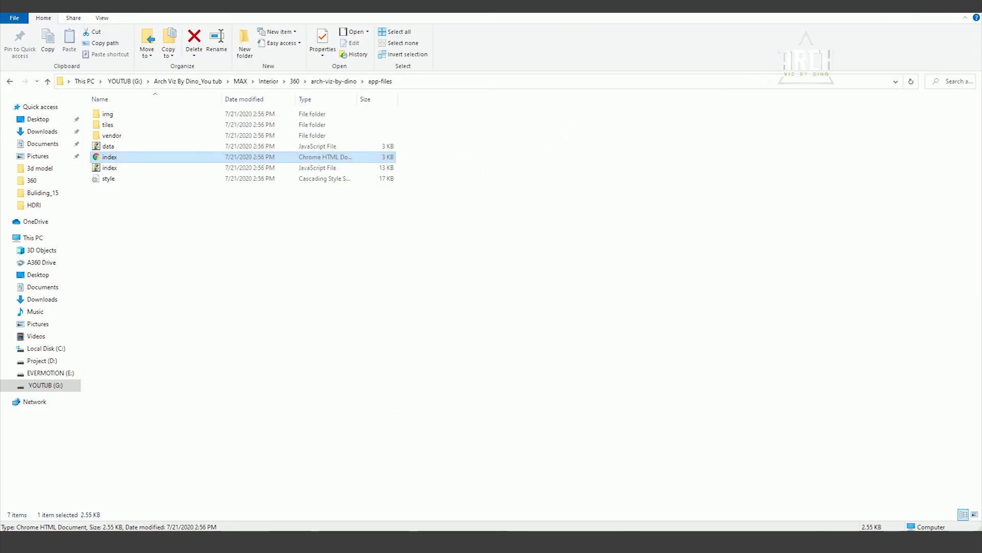
# Step: Switch back to Chrome and return to the Marzipano tab holding the Arch Viz By Dino project
pyautogui.hotkey('alt', 'Tab')
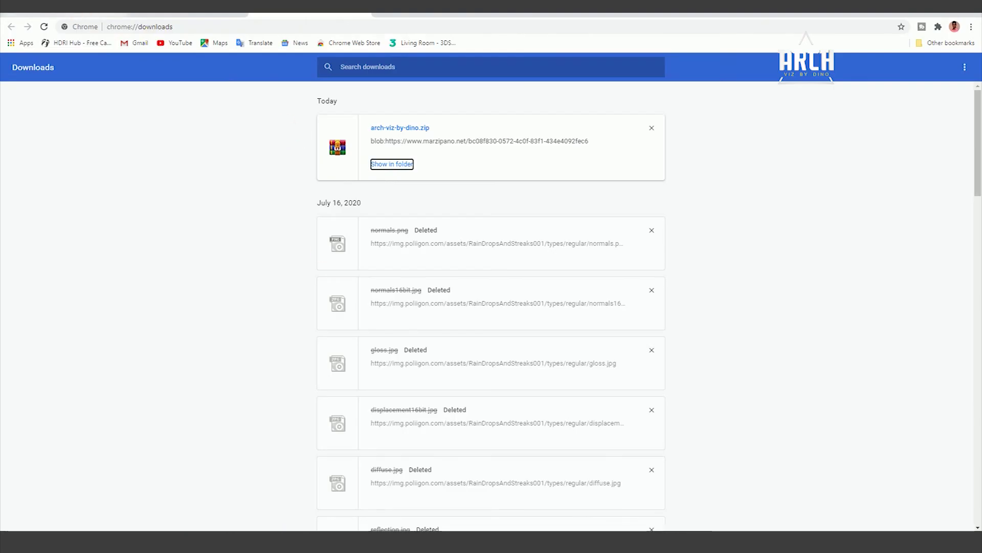
pyautogui.click(87, 15)
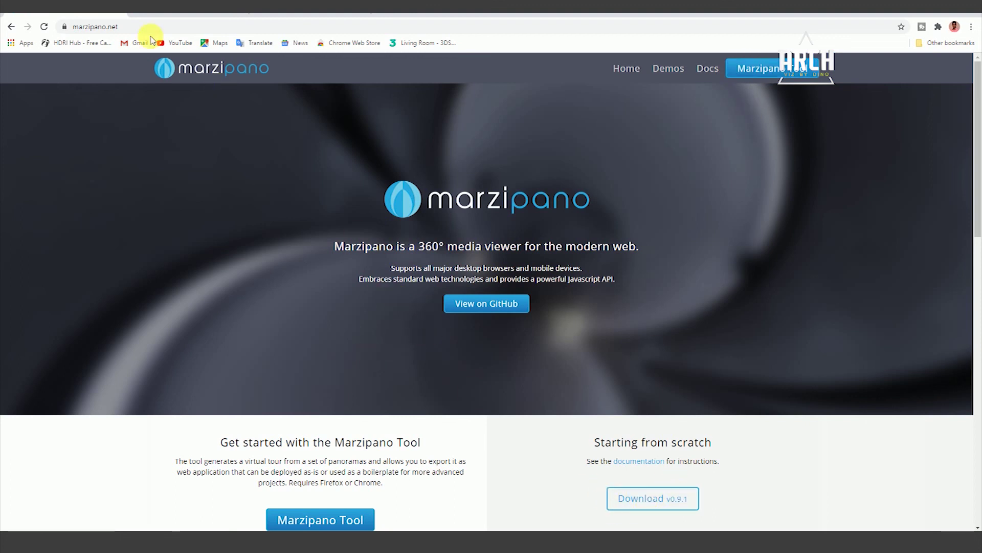
pyautogui.click(169, 18)
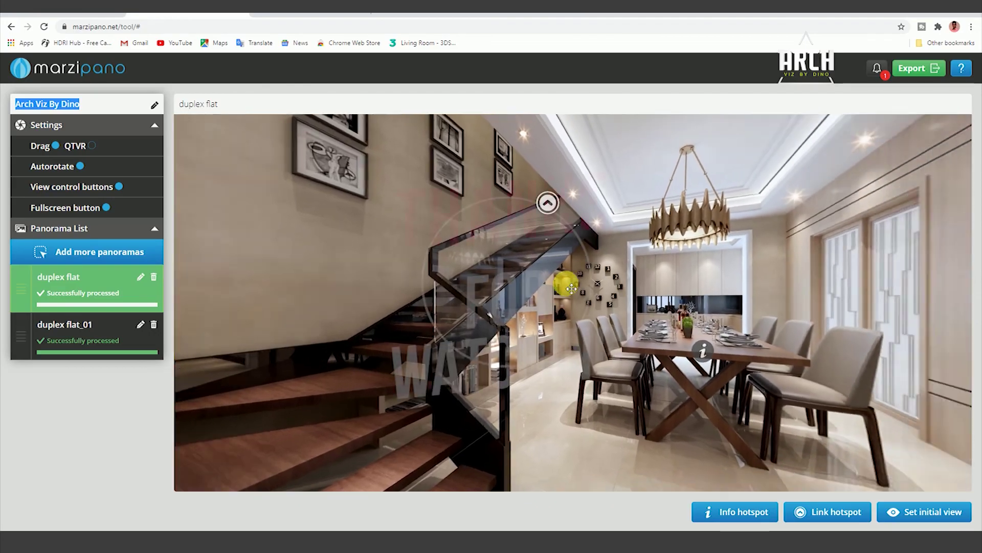